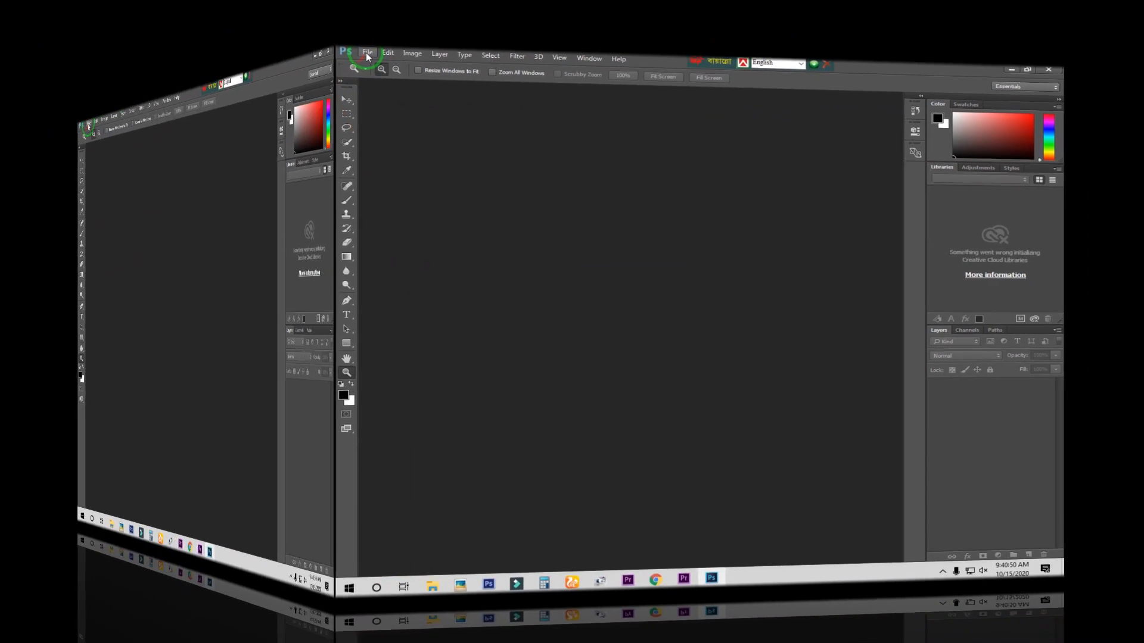
Open the images DSC_2842 and RAISHA DIGITAL STUDIO (16) together and bring the DSC_2842 document to the front.
click(52, 9)
click(118, 101)
click(322, 119)
click(205, 110)
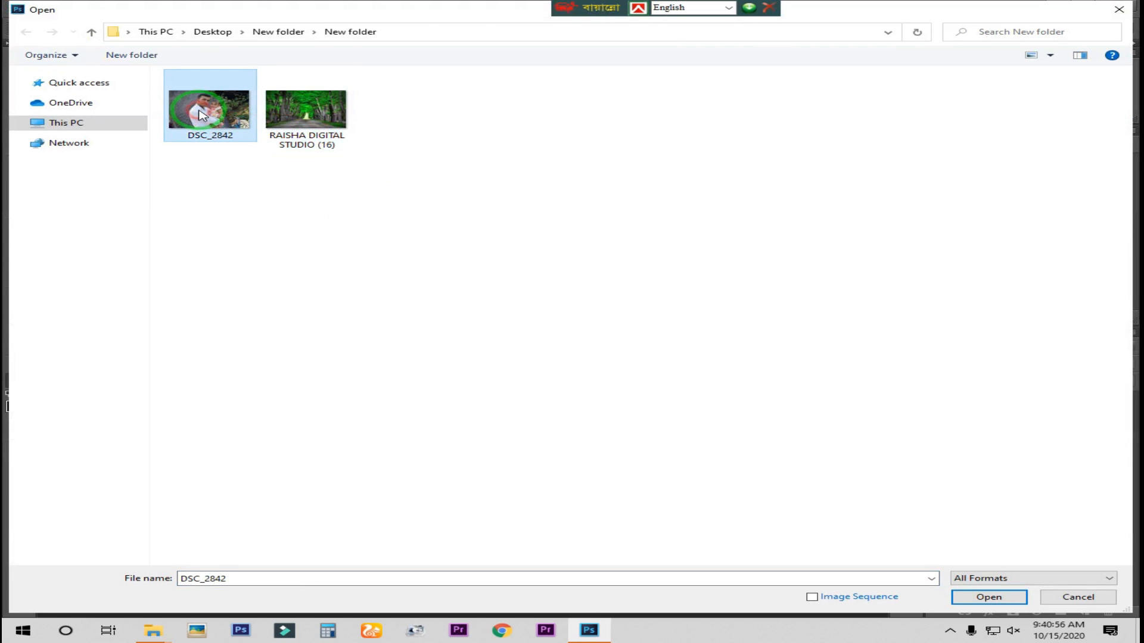
drag(411, 162, 188, 95)
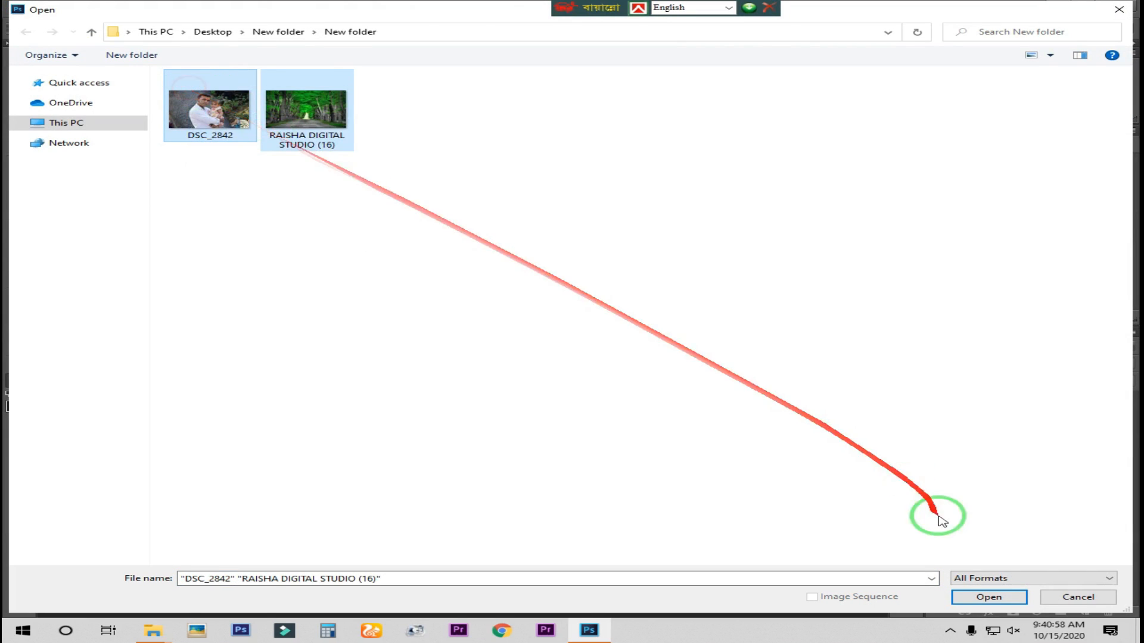
click(989, 597)
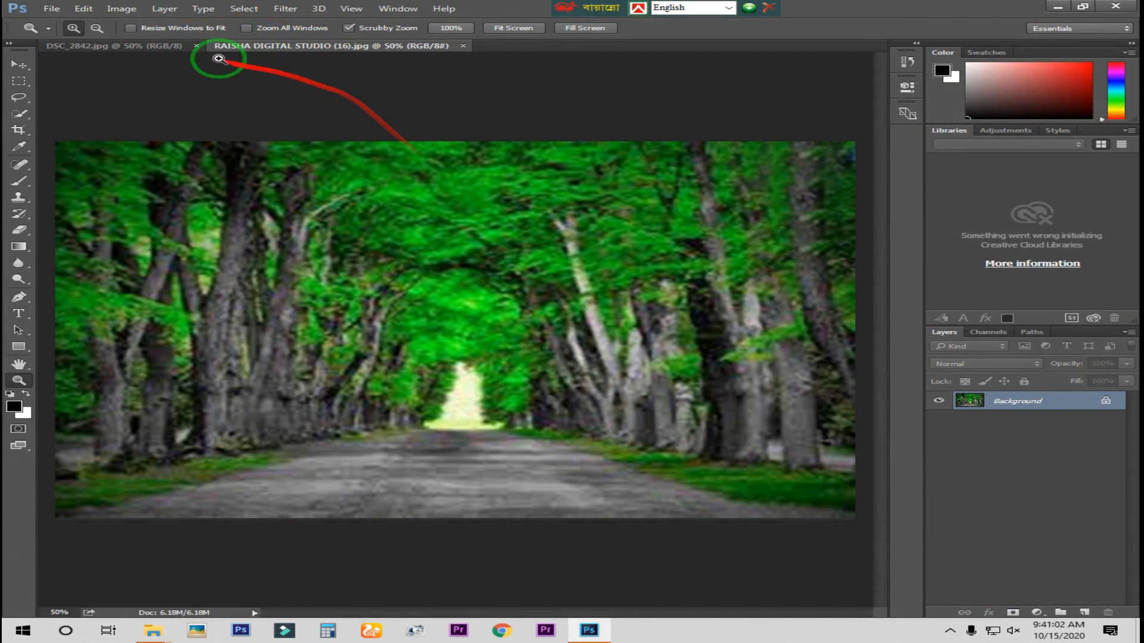
click(151, 48)
click(298, 46)
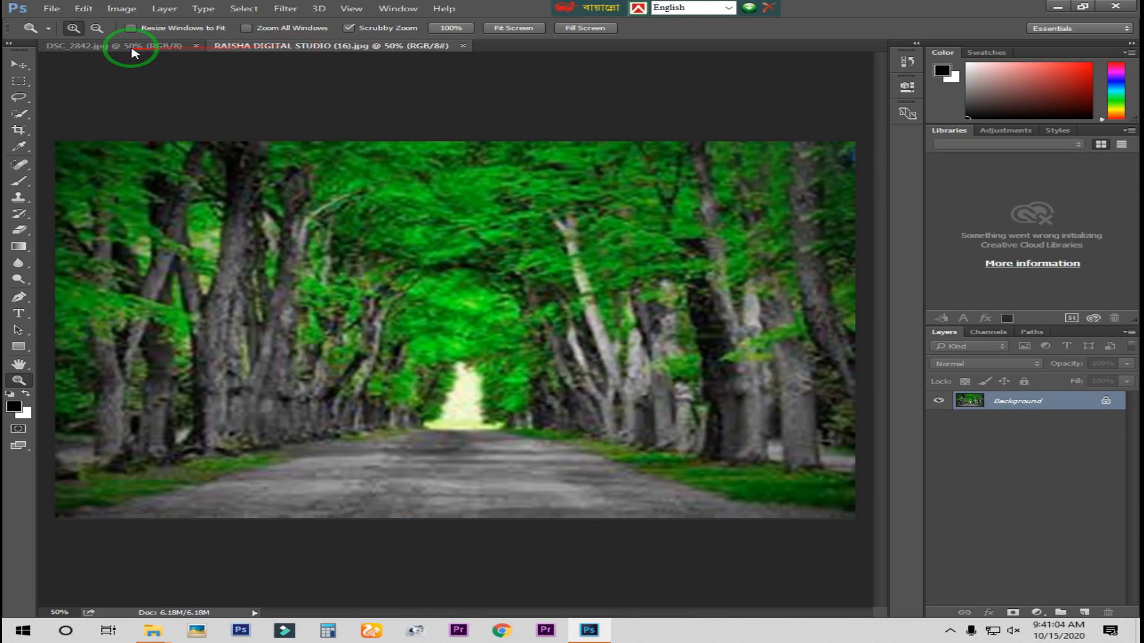
click(133, 47)
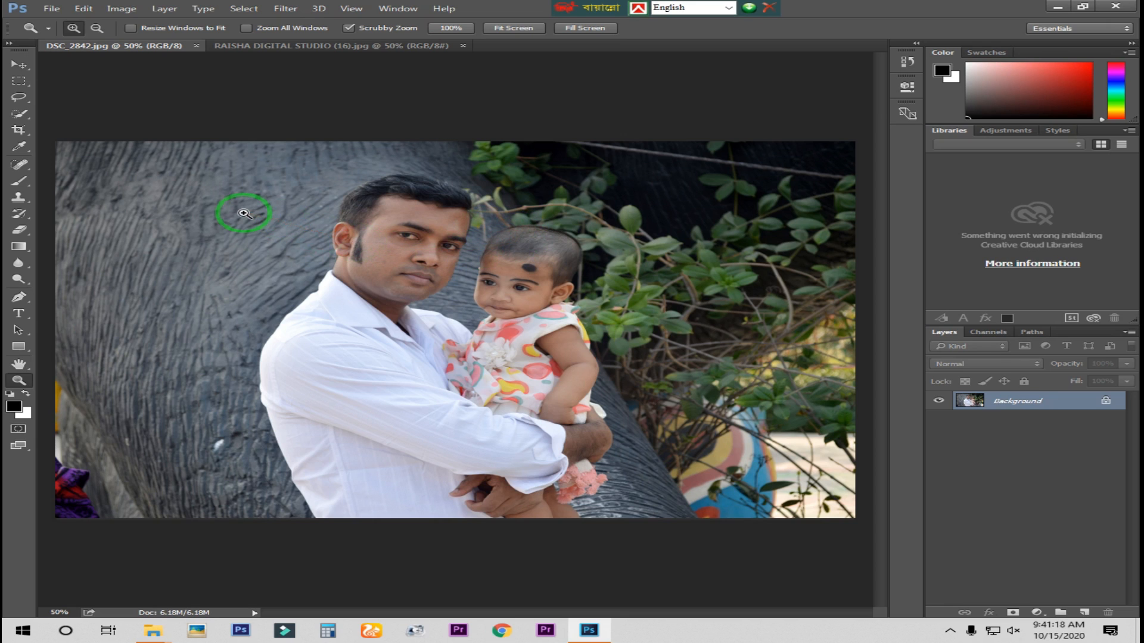
Select the man and the baby he is holding with the Quick Selection Tool.
click(318, 188)
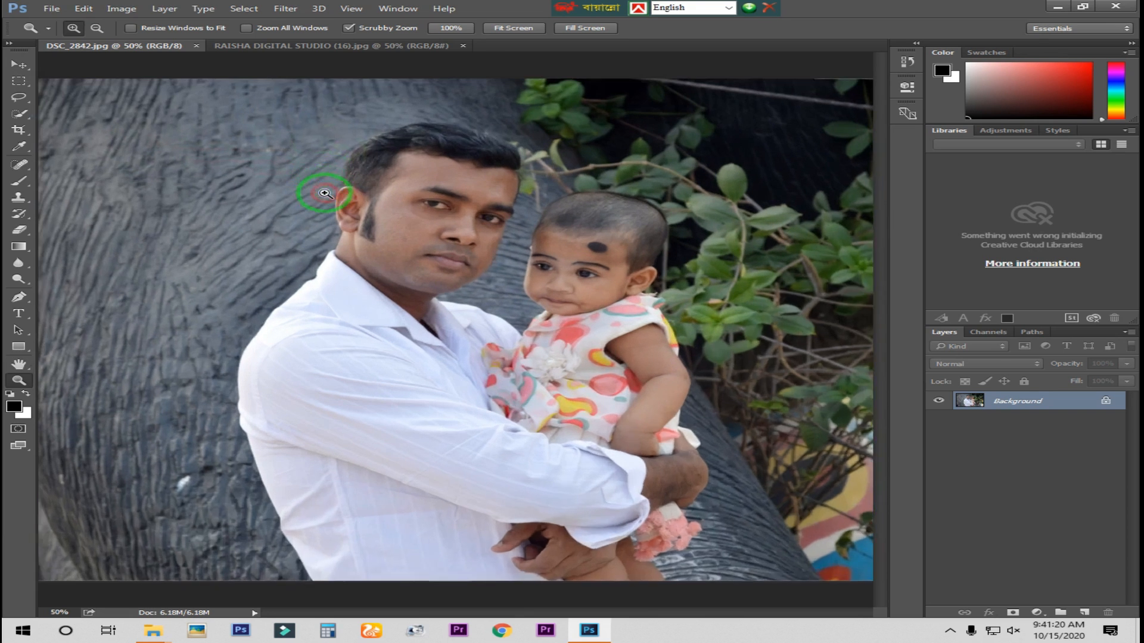
scroll(361, 220, down, 3)
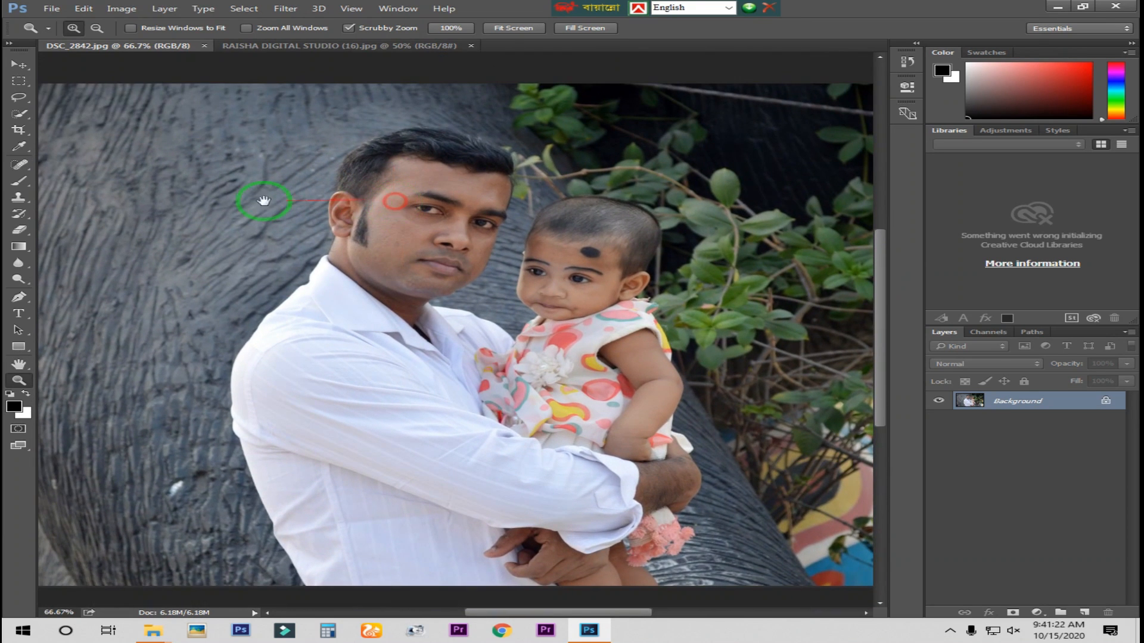
click(20, 114)
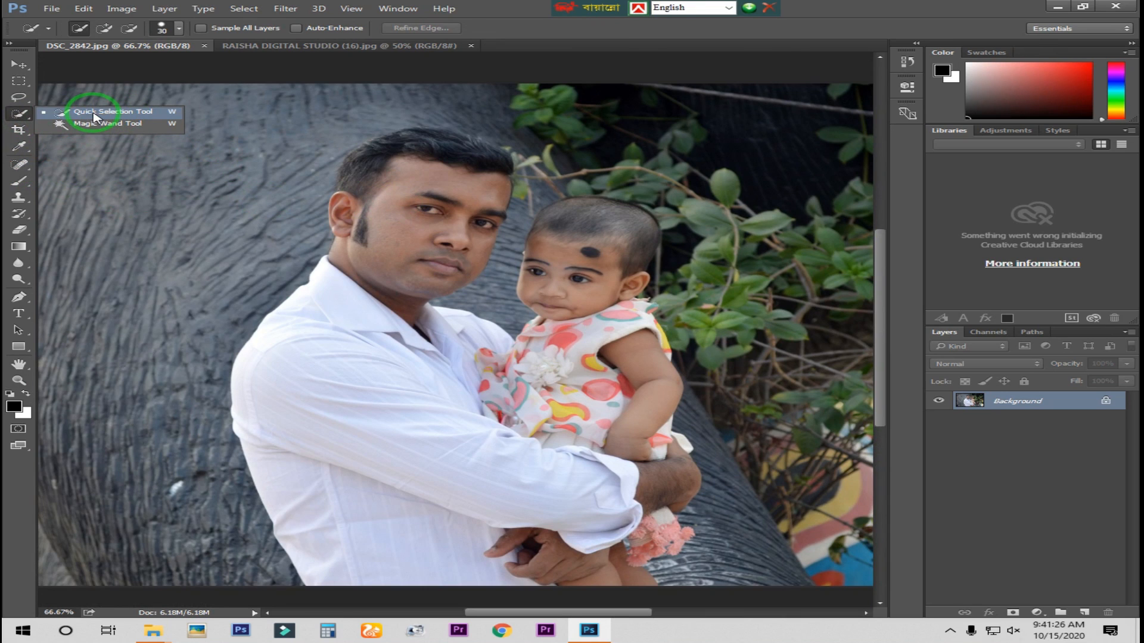
click(94, 113)
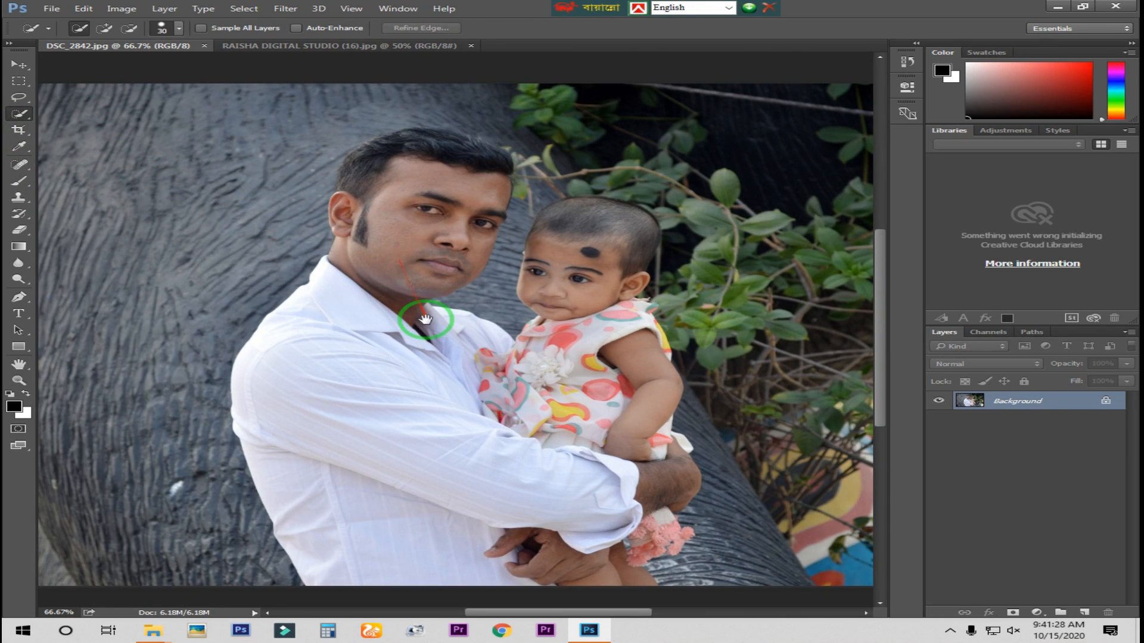
drag(424, 320, 423, 303)
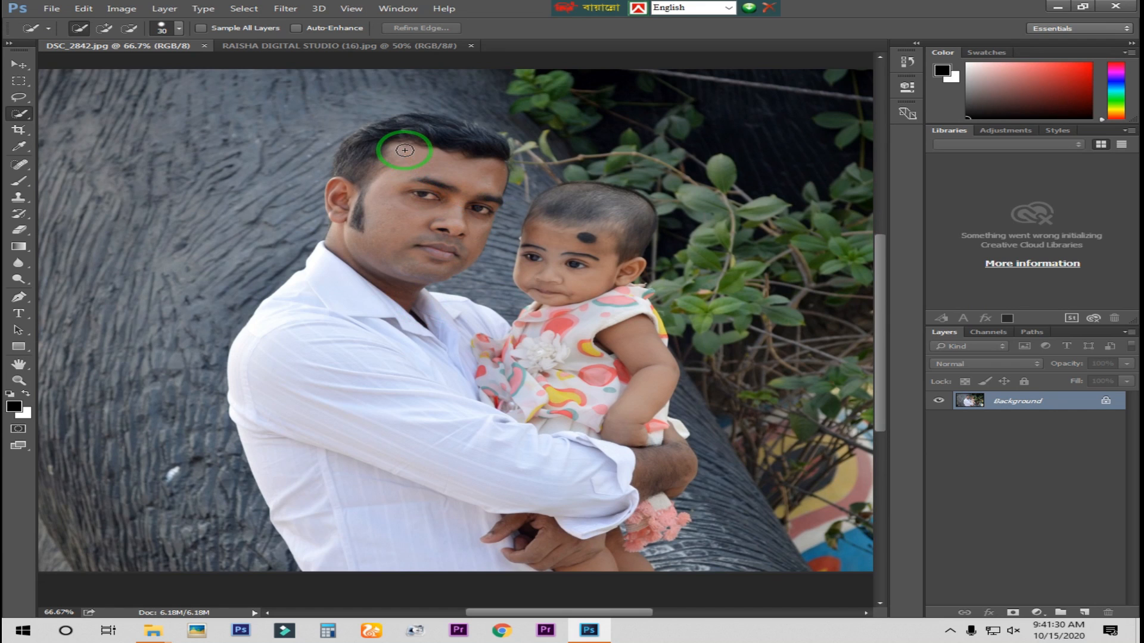
mouse_move(398, 146)
mouse_down()
mouse_move(424, 240)
mouse_move(390, 148)
mouse_move(375, 217)
mouse_move(412, 161)
mouse_move(450, 154)
mouse_move(464, 167)
mouse_move(394, 246)
mouse_move(349, 351)
mouse_move(358, 410)
mouse_move(421, 496)
mouse_move(488, 464)
mouse_move(560, 546)
mouse_move(624, 553)
mouse_move(636, 494)
mouse_move(672, 463)
mouse_move(621, 429)
mouse_move(586, 339)
mouse_move(586, 217)
mouse_move(644, 201)
mouse_move(628, 199)
mouse_move(638, 224)
mouse_up()
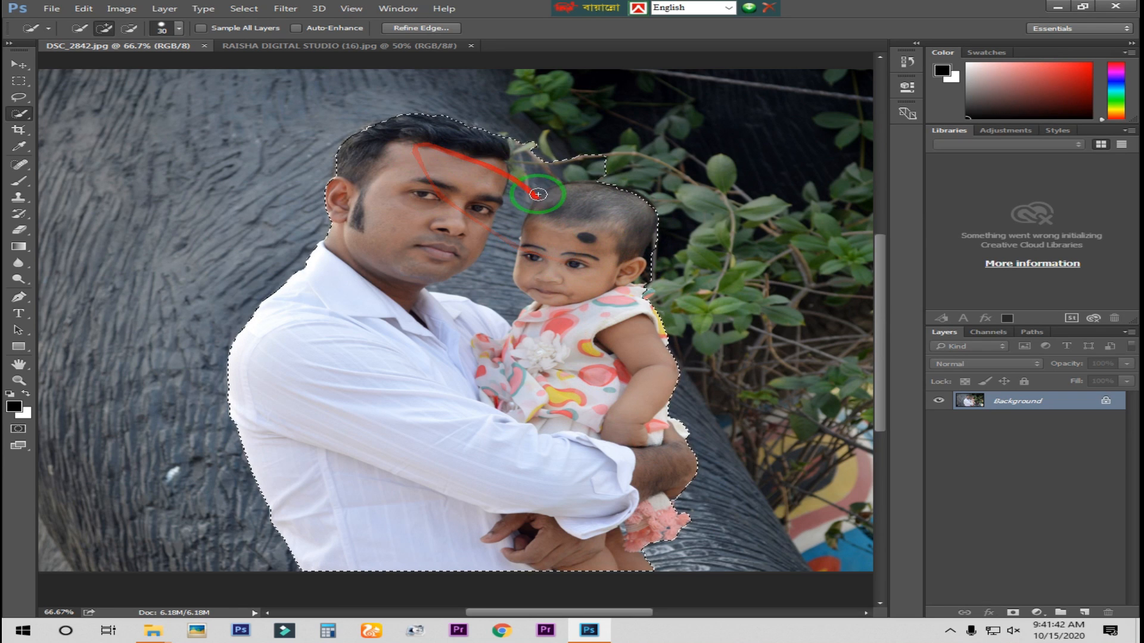
Subtract the background between the two heads from the selection, restoring the man's shoulder and the edge of the baby's head.
click(131, 28)
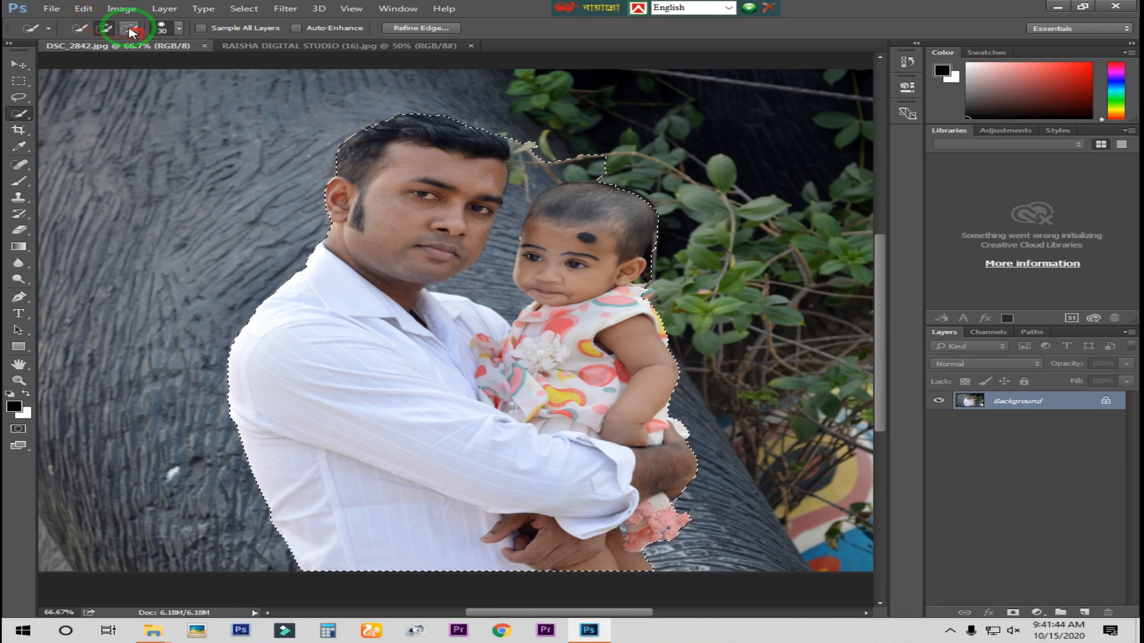
drag(534, 158, 518, 224)
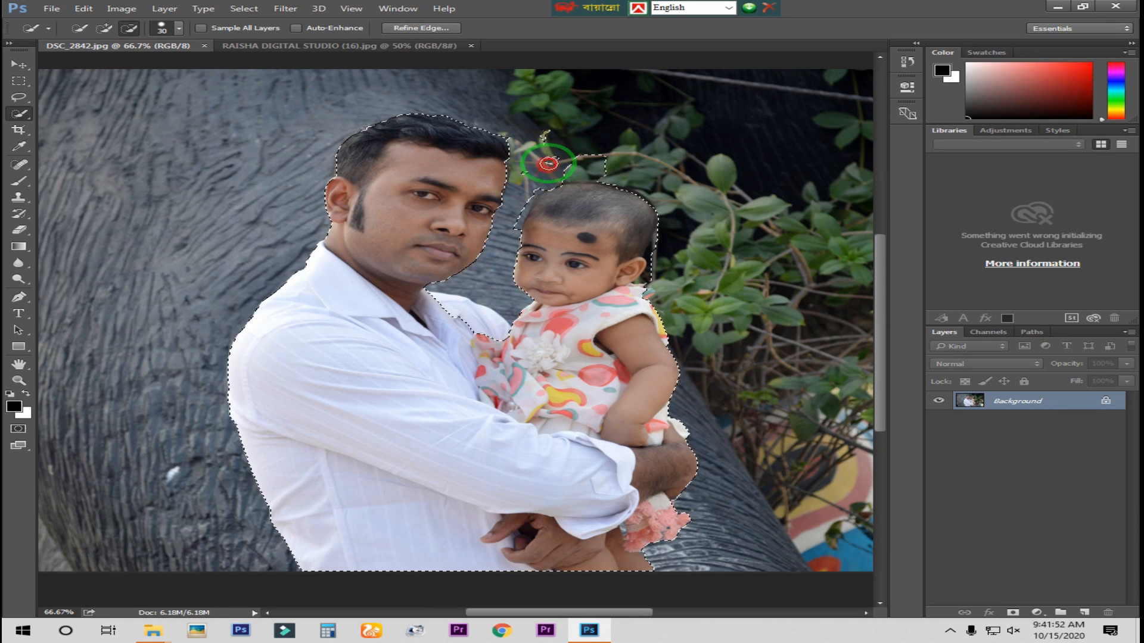
key(alt)
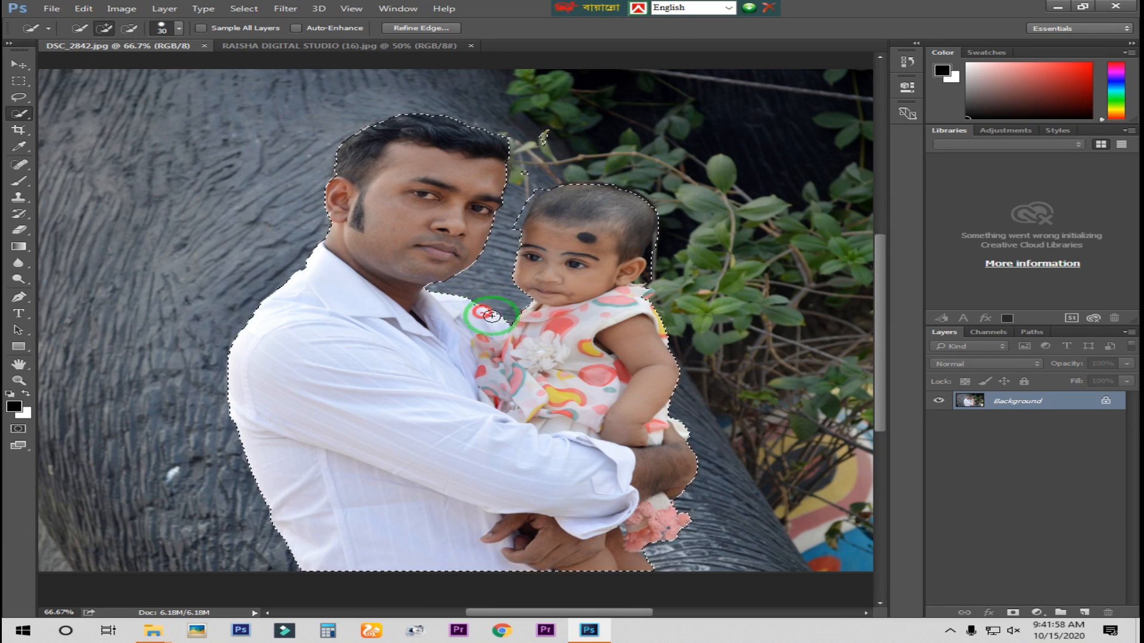
click(129, 28)
key(alt)
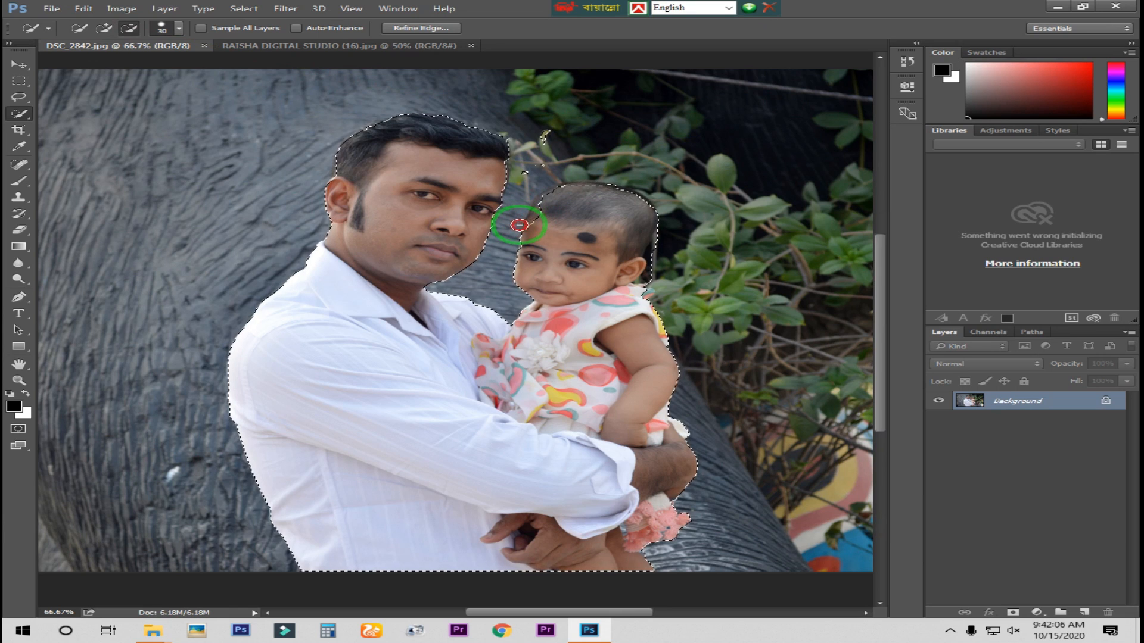
click(104, 28)
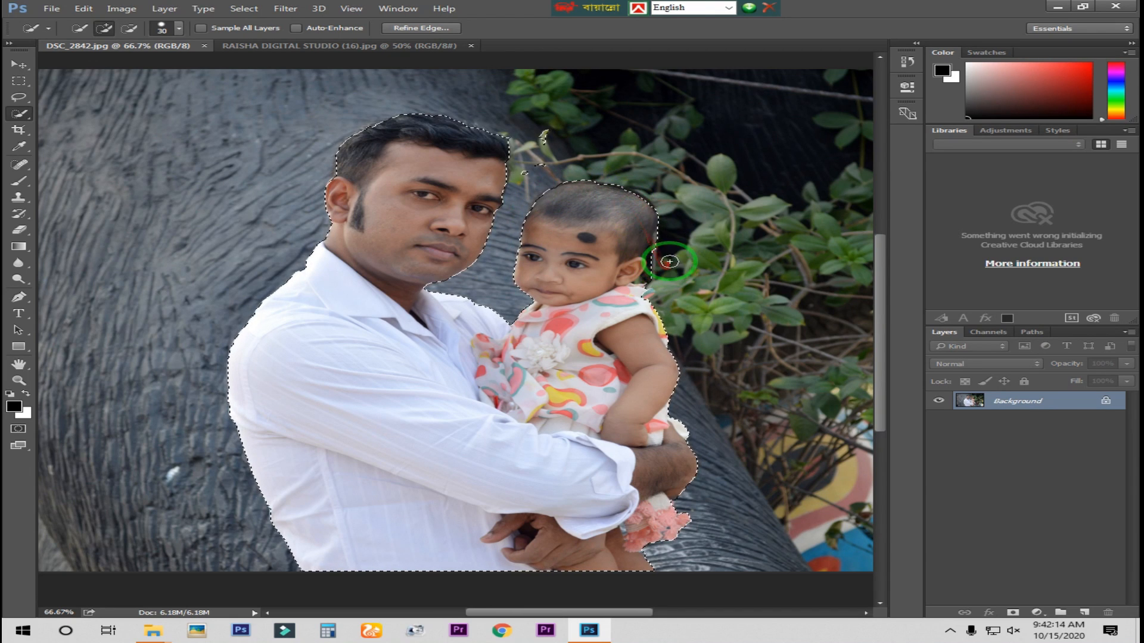
Try to subtract the stray leaf patches above the baby's head from the selection with the Quick Selection Tool.
drag(548, 131, 548, 151)
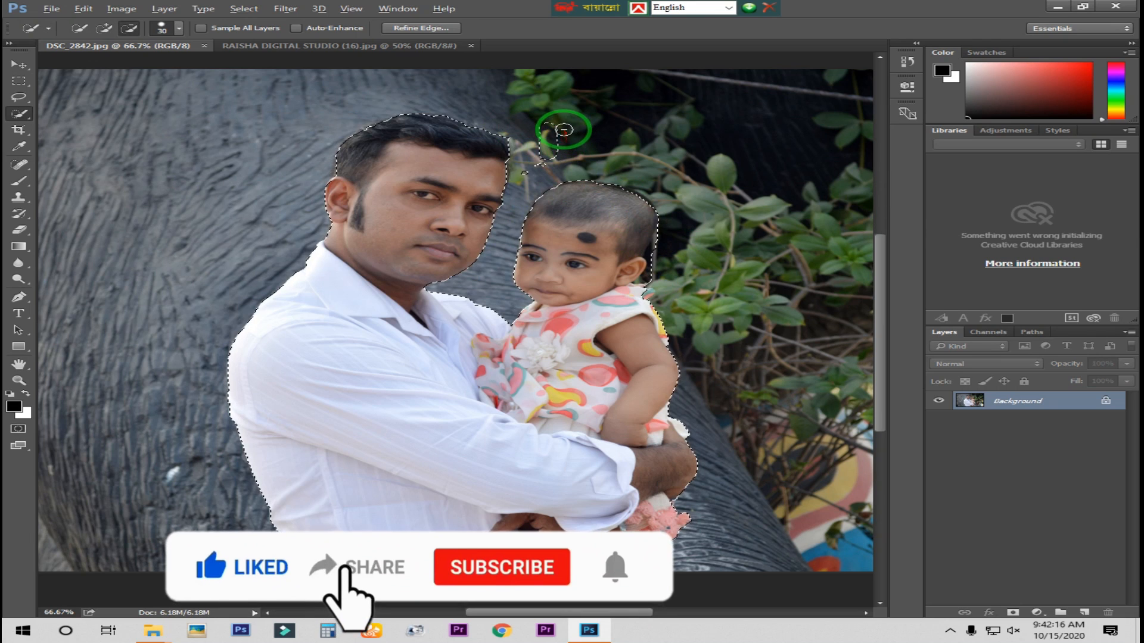
alt+click(563, 129)
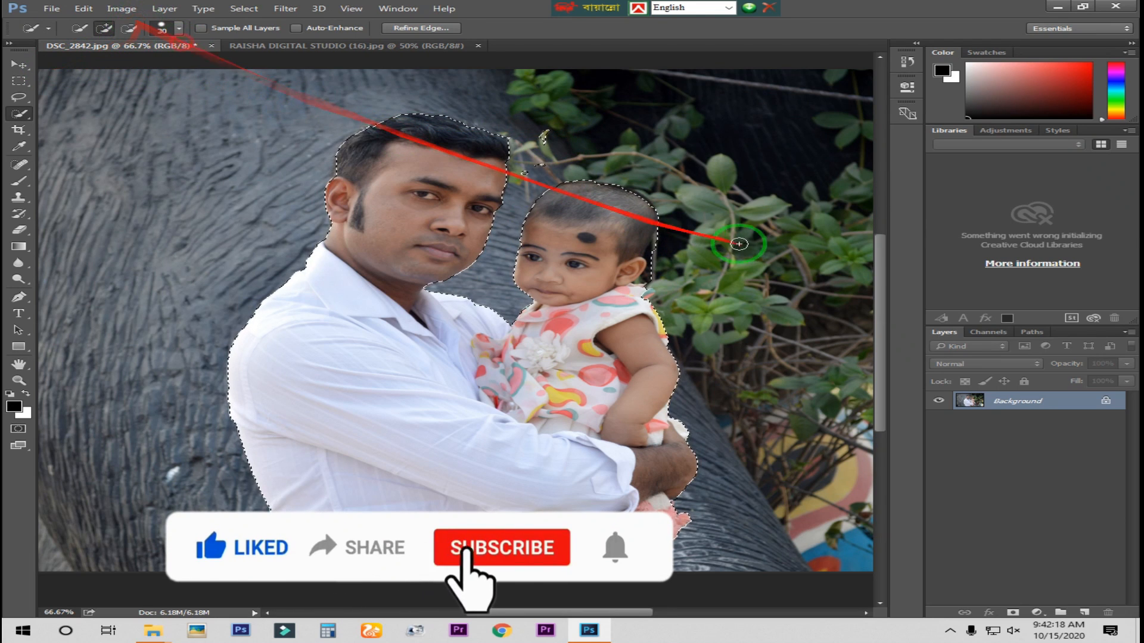
alt+click(664, 239)
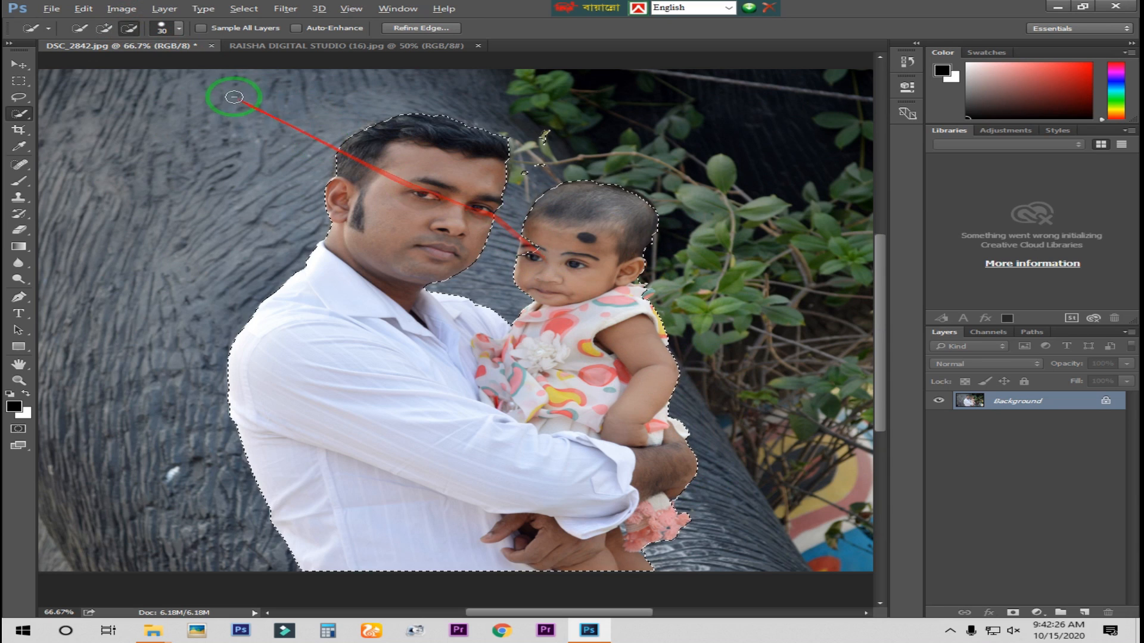
click(110, 29)
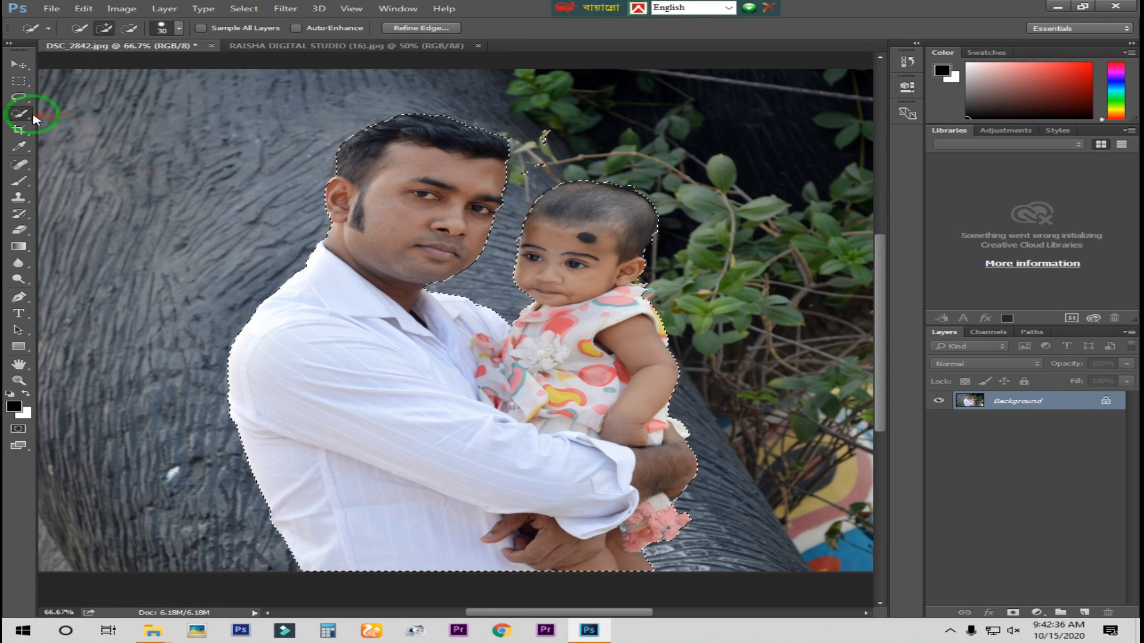
Subtract the stray leaf patches between the two heads from the selection with the Lasso tool.
drag(18, 98, 462, 149)
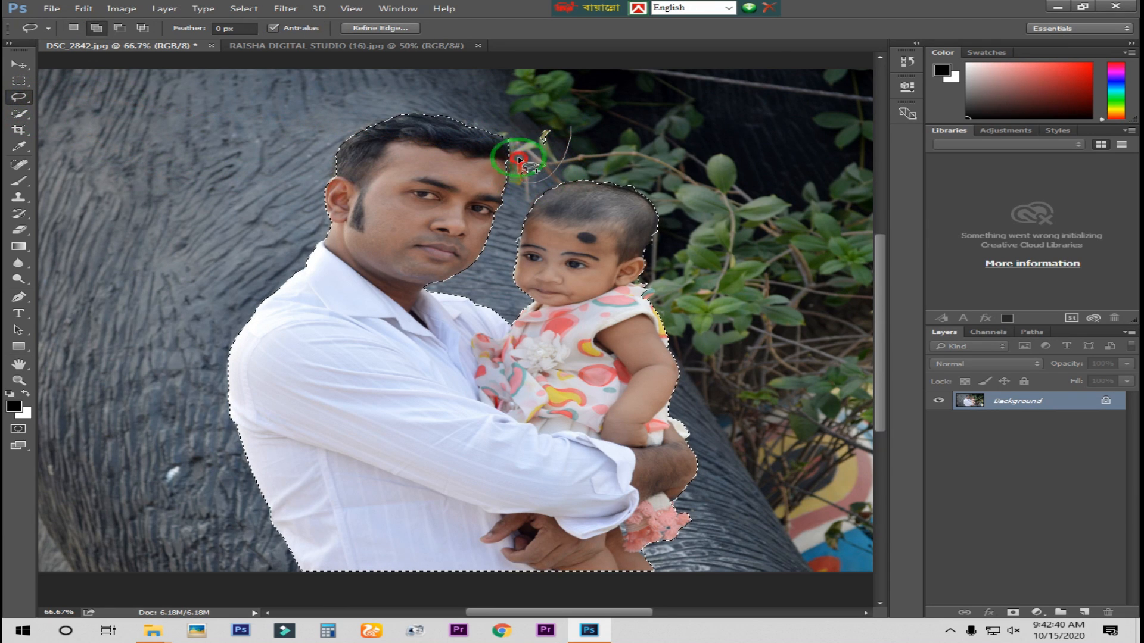
drag(603, 126, 588, 128)
alt+click(580, 143)
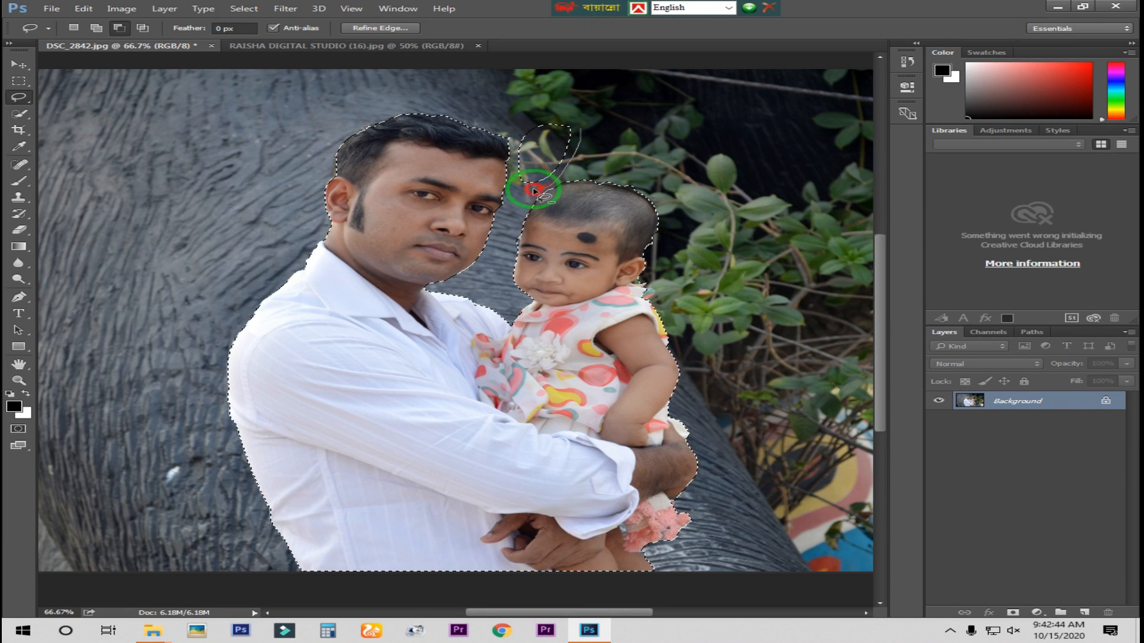
mouse_move(516, 141)
mouse_down()
mouse_move(617, 125)
mouse_move(536, 191)
mouse_move(524, 163)
mouse_up()
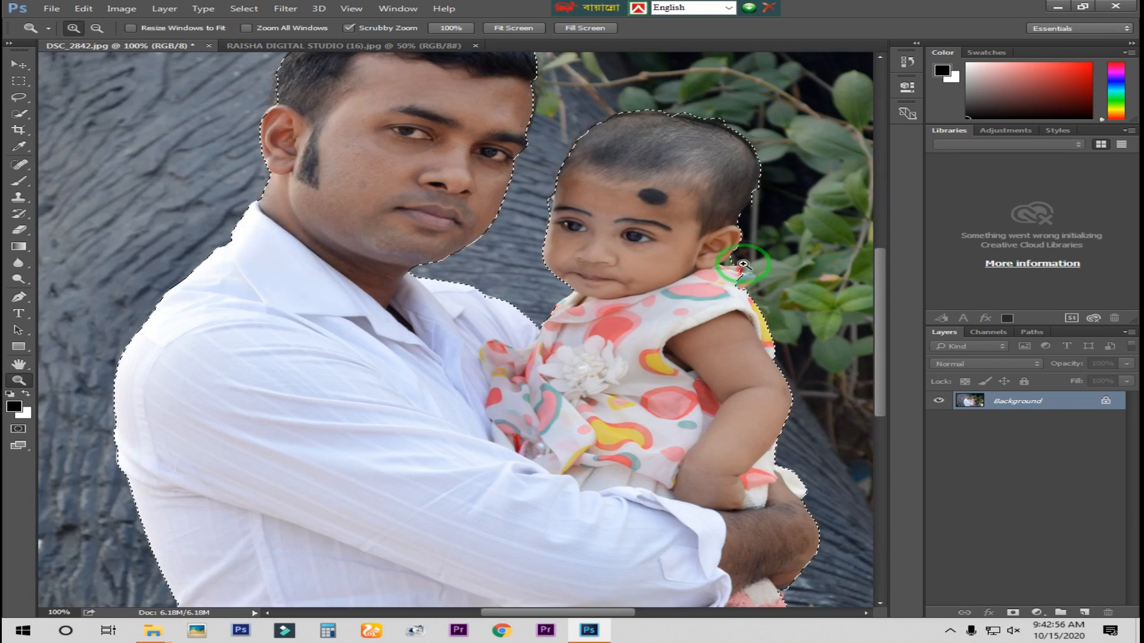
Subtract the background gap behind the baby's ear from the selection with the Lasso tool.
click(743, 264)
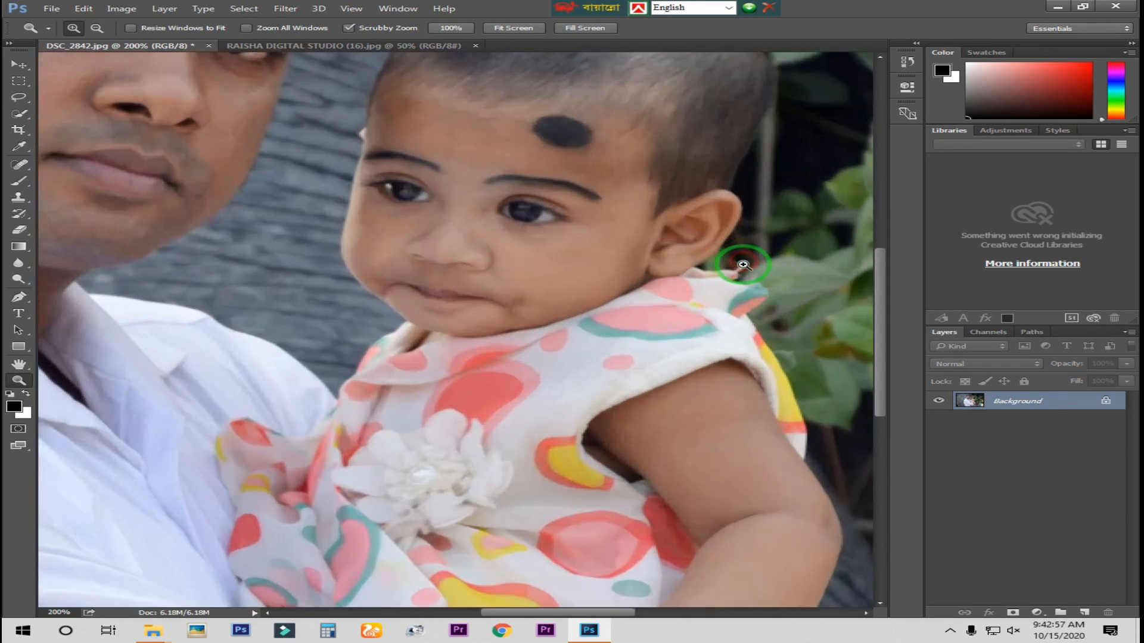
key(l)
mouse_move(728, 262)
mouse_down()
mouse_move(707, 247)
mouse_move(703, 259)
mouse_move(736, 264)
mouse_move(709, 263)
mouse_up()
key(ctrl+minus)
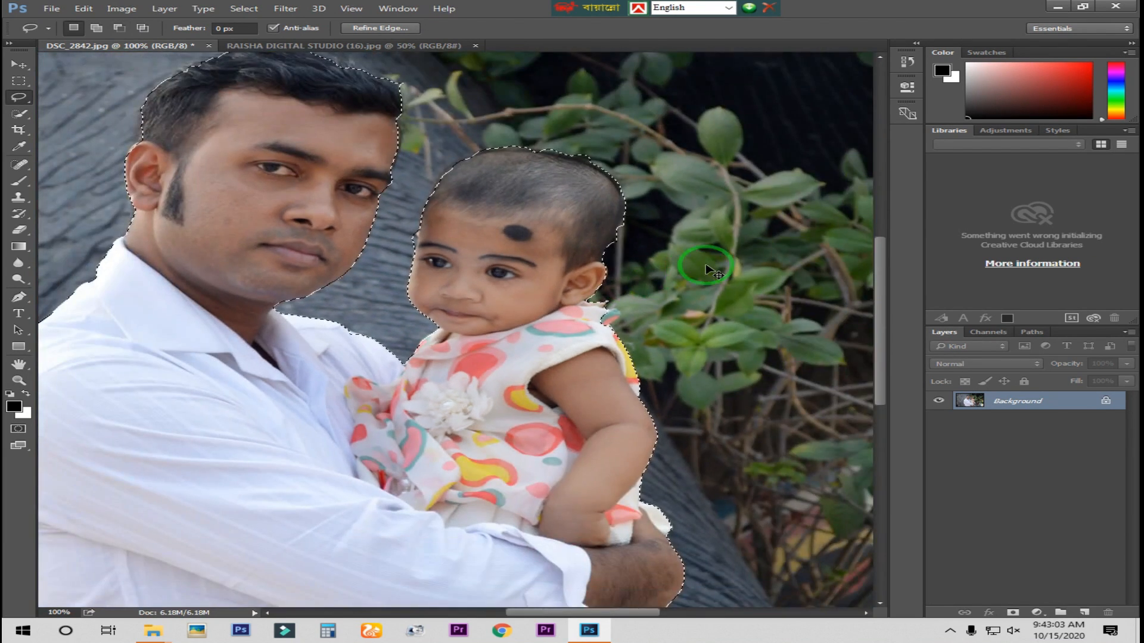
Clean up the selection edge along the top and back of the baby's head and at the dress shoulder with the Lasso tool.
key(ctrl+plus)
drag(816, 148, 755, 287)
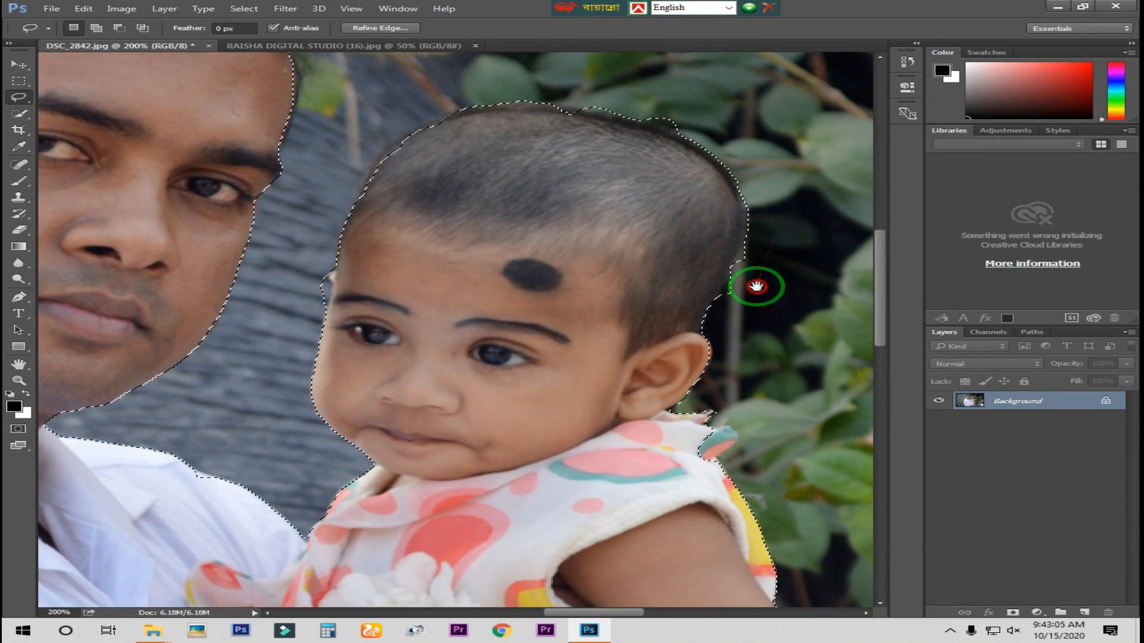
key(shift)
mouse_move(569, 109)
mouse_down()
mouse_move(445, 95)
mouse_move(587, 111)
mouse_move(565, 122)
mouse_move(542, 112)
mouse_move(573, 127)
mouse_move(643, 115)
mouse_up()
drag(732, 162, 647, 126)
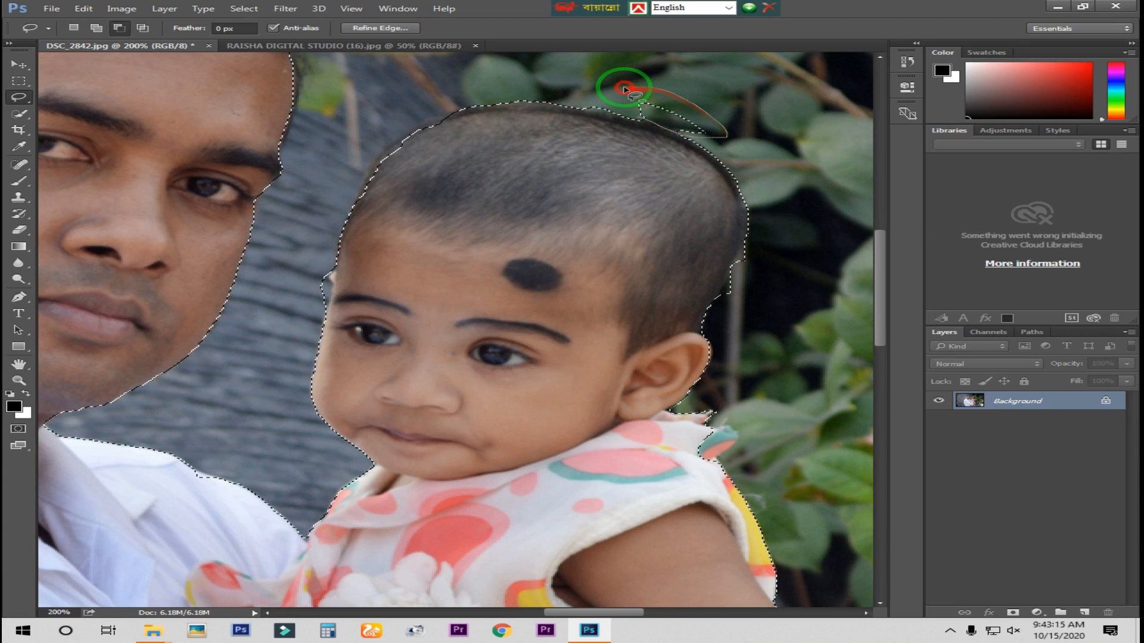
mouse_move(804, 246)
mouse_down()
mouse_move(749, 234)
mouse_move(765, 230)
mouse_up()
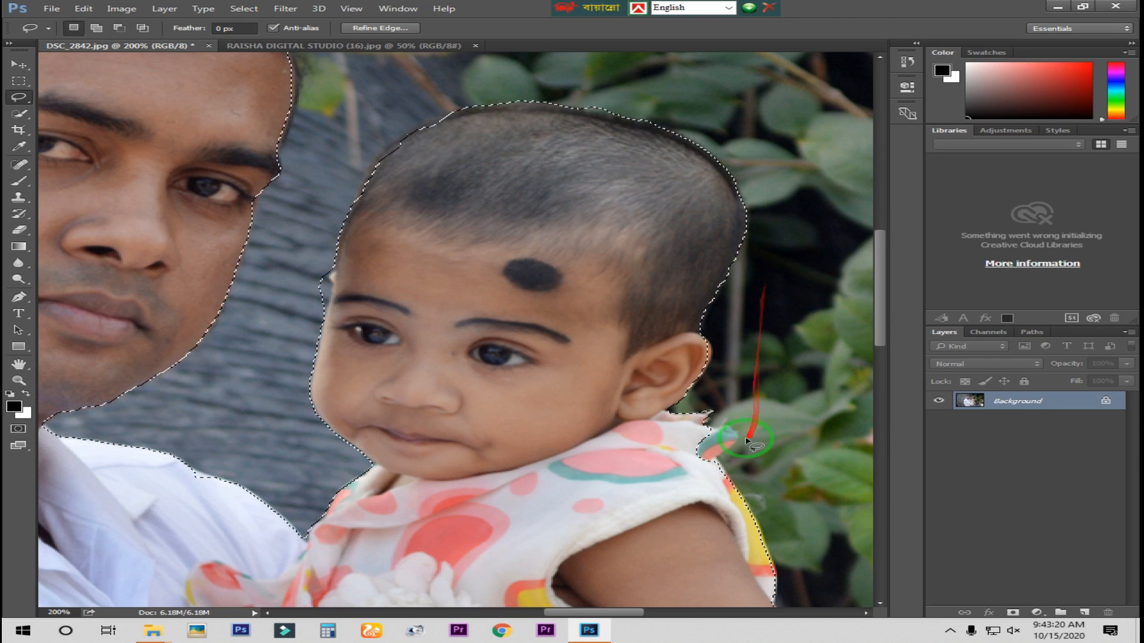
mouse_move(709, 428)
mouse_down()
mouse_move(736, 434)
mouse_move(725, 457)
mouse_move(707, 425)
mouse_up()
key(ctrl+minus)
key(ctrl+minus)
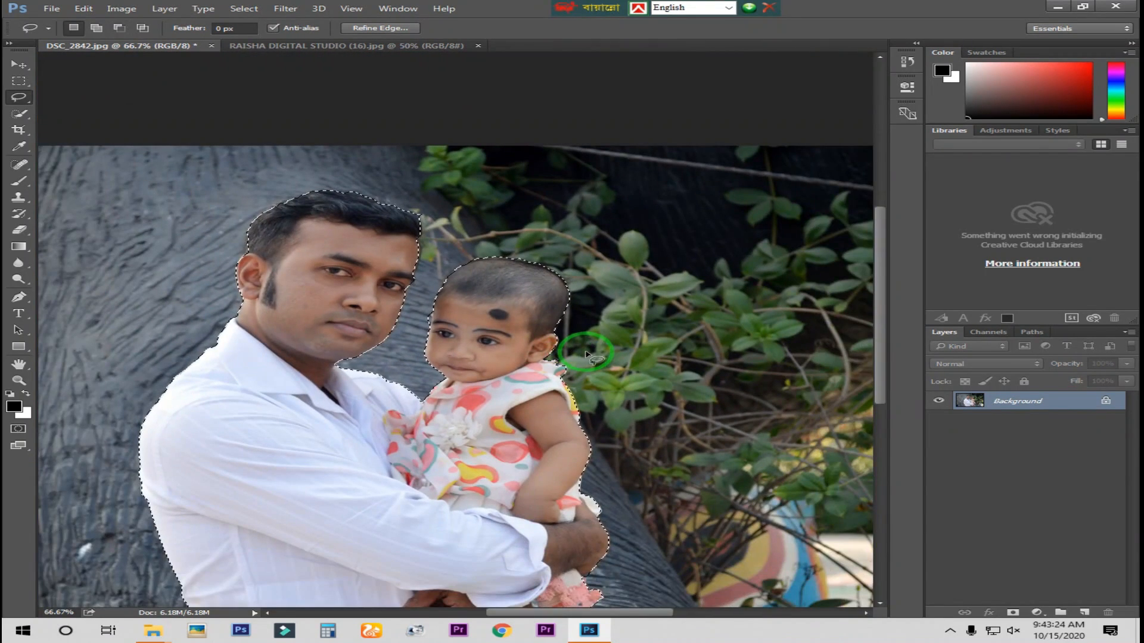
drag(540, 293, 550, 284)
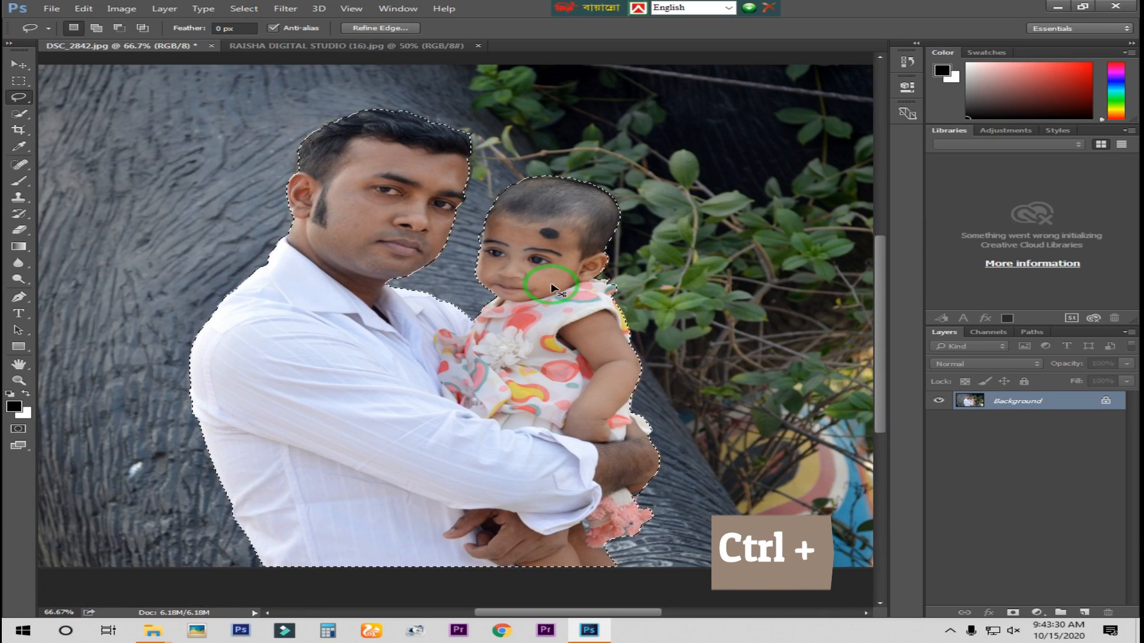
key(ctrl+plus)
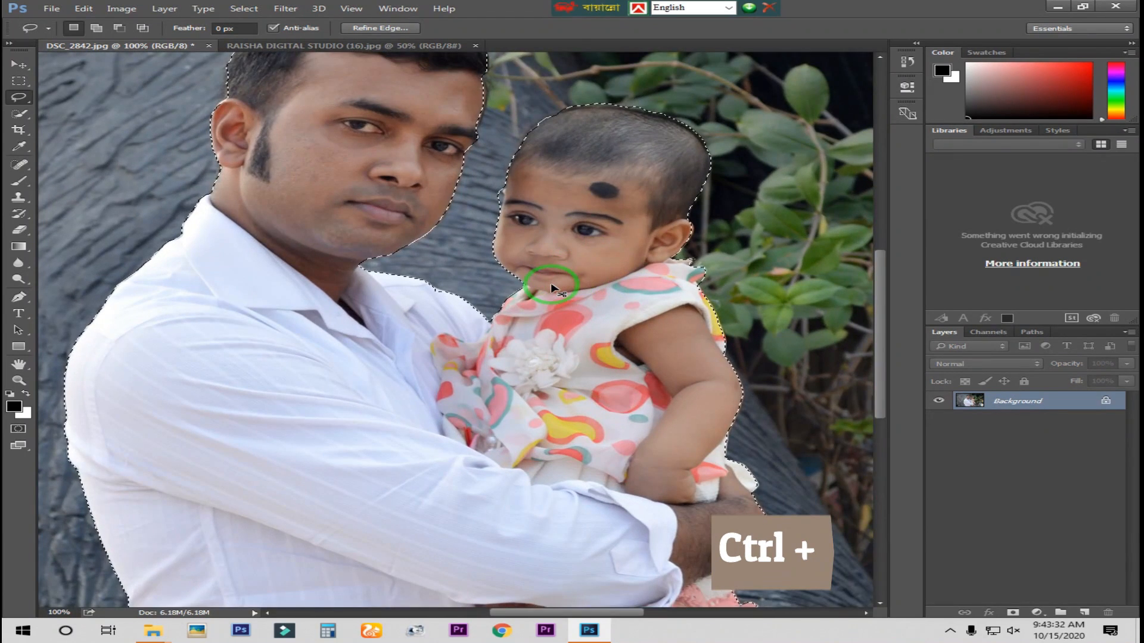
key(ctrl+minus)
mouse_move(438, 176)
mouse_down()
mouse_move(719, 177)
mouse_move(575, 141)
mouse_move(533, 146)
mouse_up()
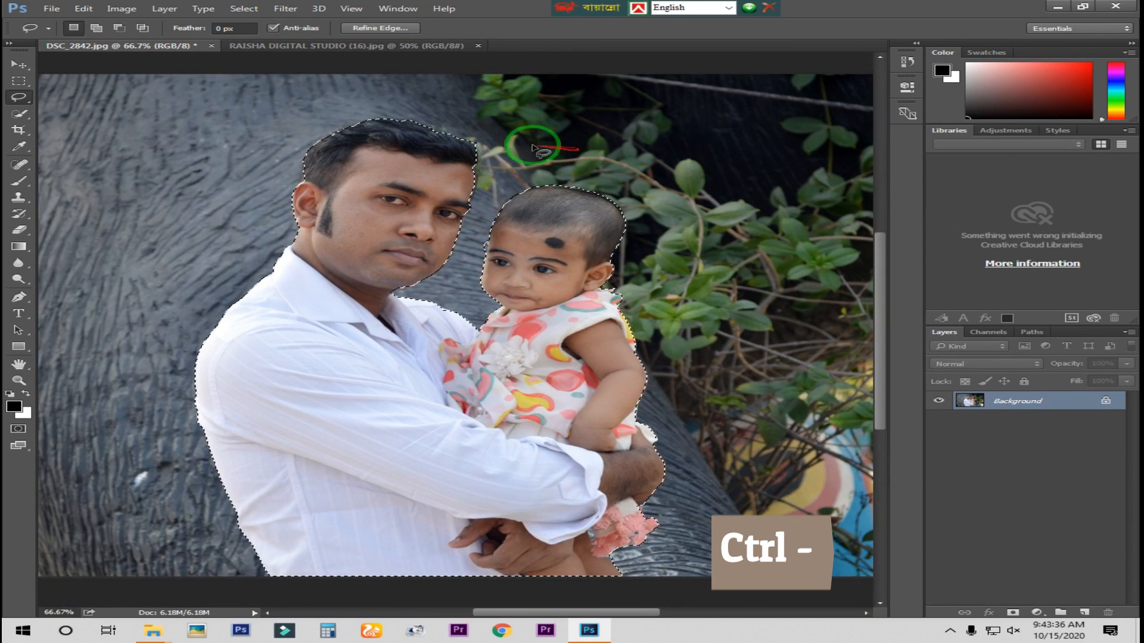
click(285, 8)
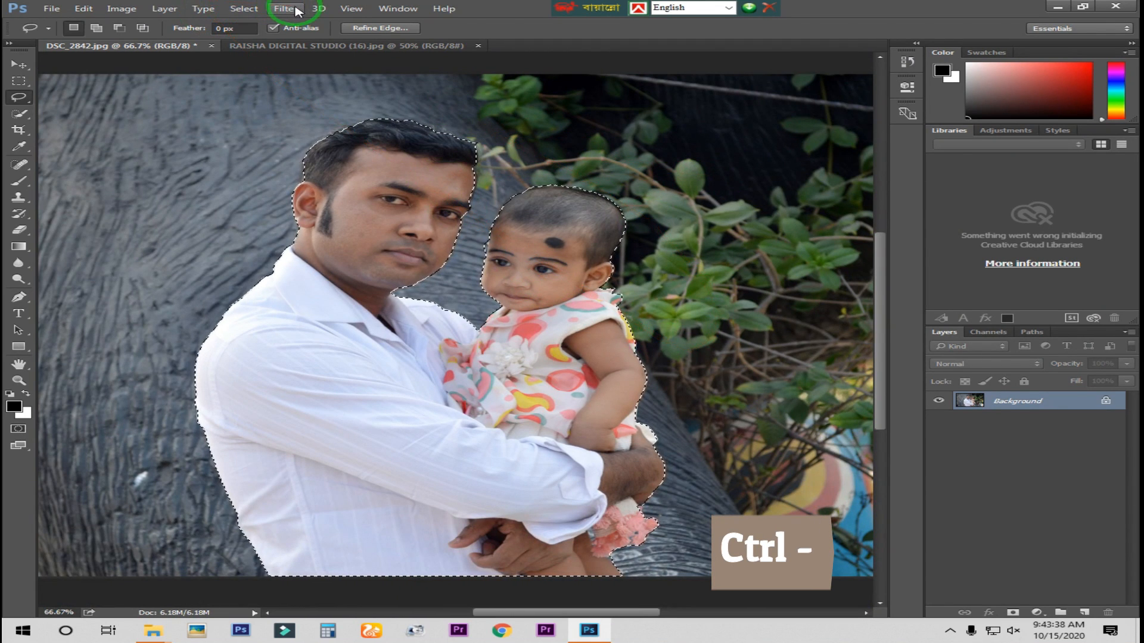
click(450, 153)
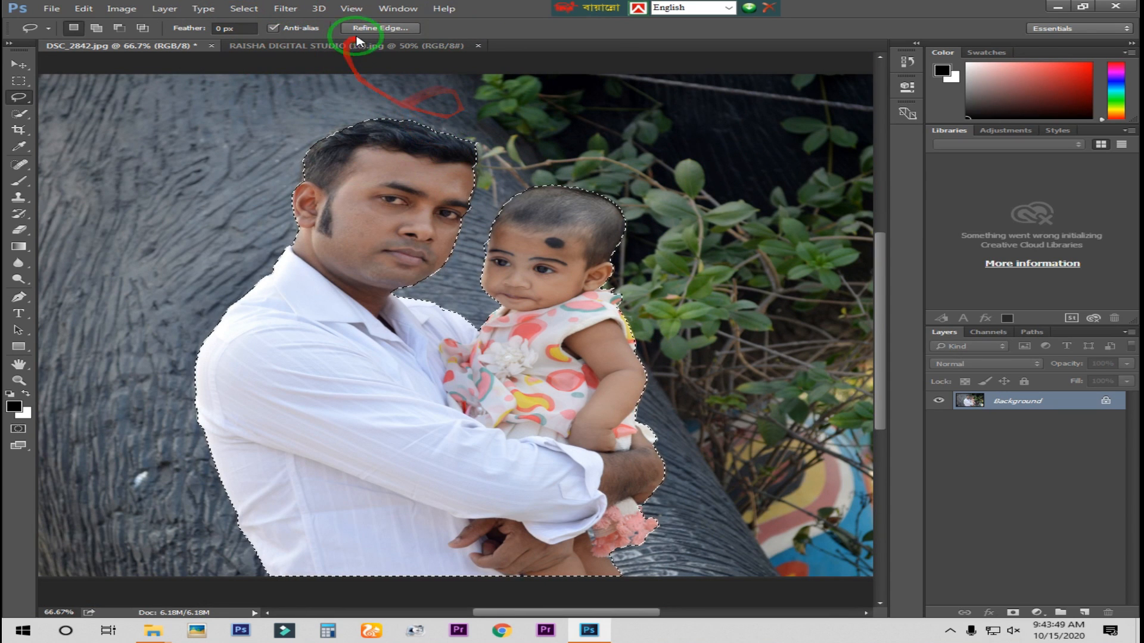
Start Refine Edge on the selection and preview it in the Black & White view mode.
click(377, 29)
drag(546, 93, 795, 96)
click(801, 140)
click(772, 274)
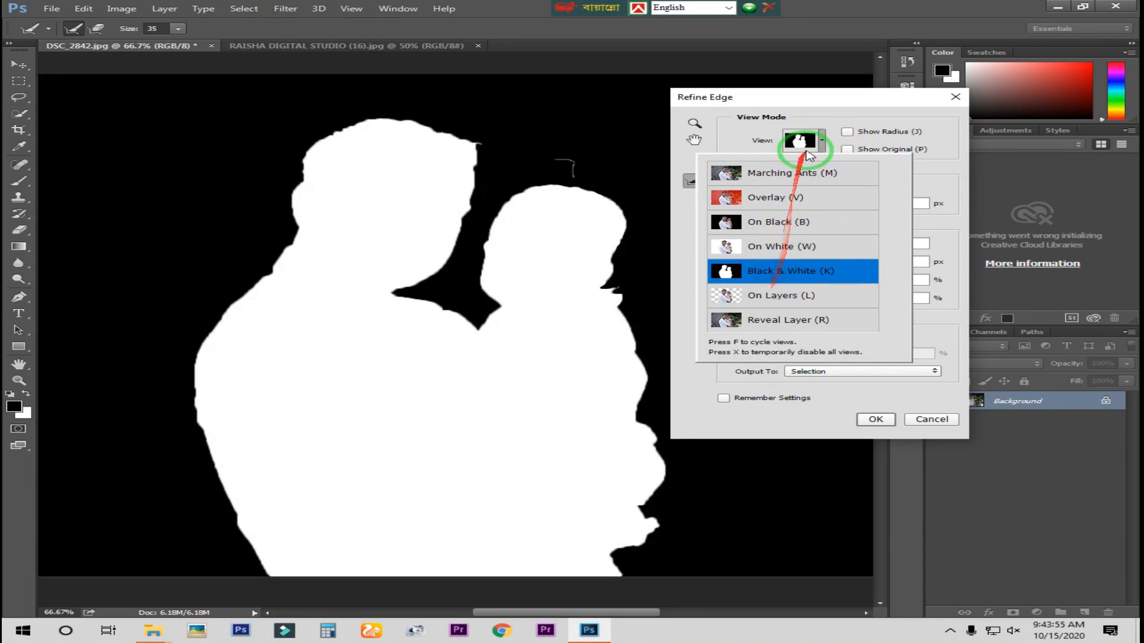
Preview the selection in the On Layers view mode and move the Refine Edge dialog clear of the subjects.
click(771, 274)
click(820, 143)
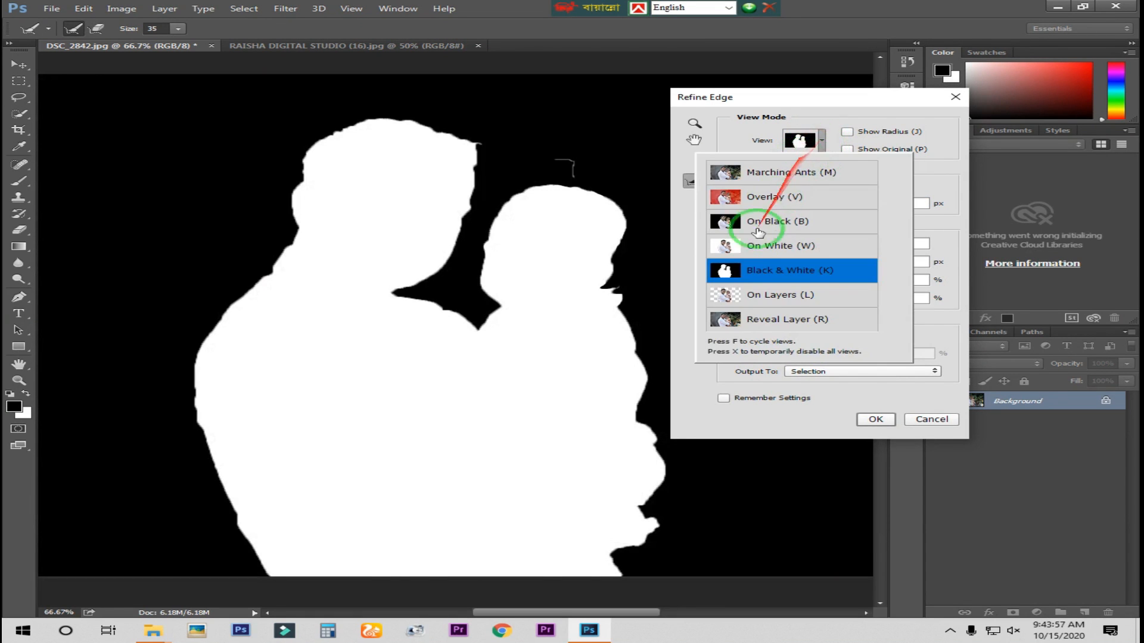
click(750, 296)
drag(792, 106, 911, 107)
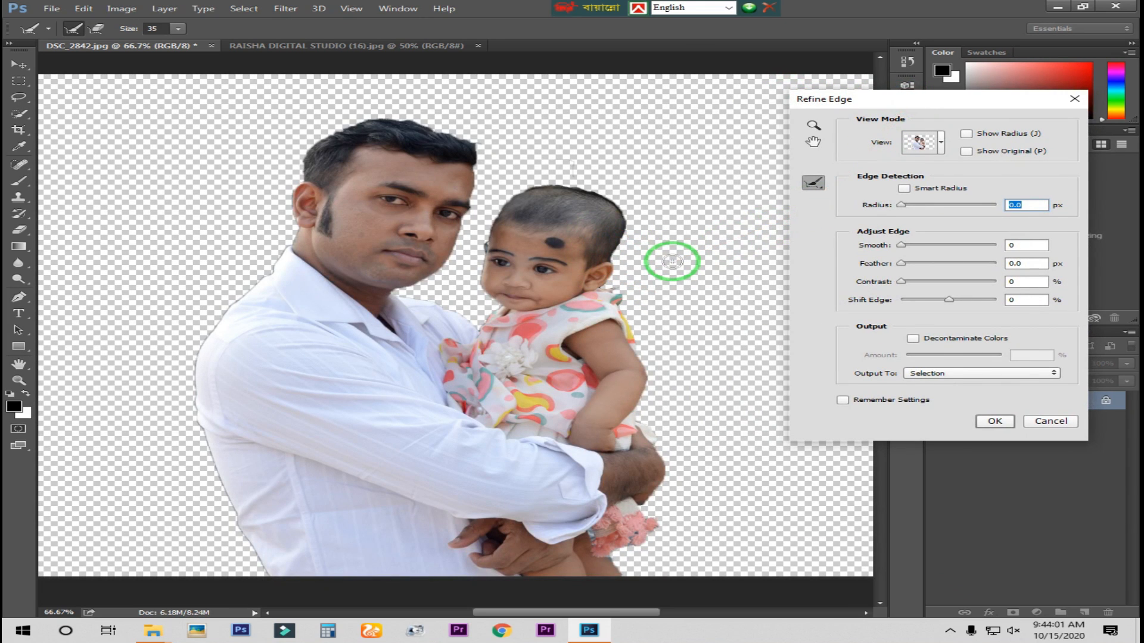
drag(945, 101, 867, 115)
Refine the edge with Smart Radius at 3.0 px, Smooth 11, Feather 1.9 px and Decontaminate Colors at 69%.
click(827, 202)
drag(825, 220, 835, 280)
click(836, 352)
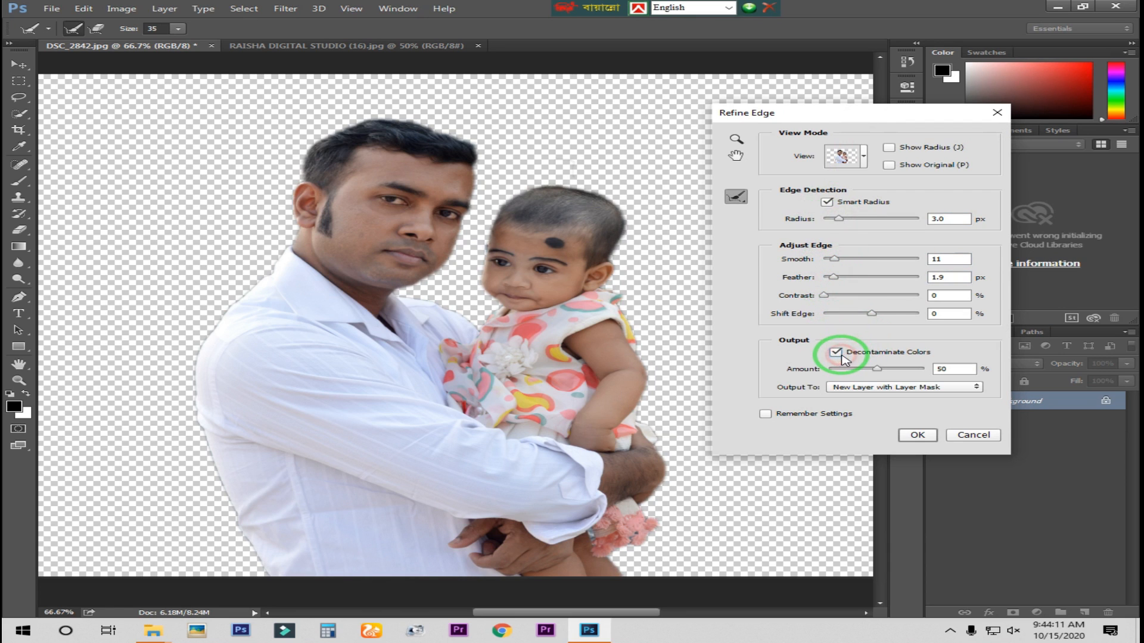
drag(877, 369, 897, 372)
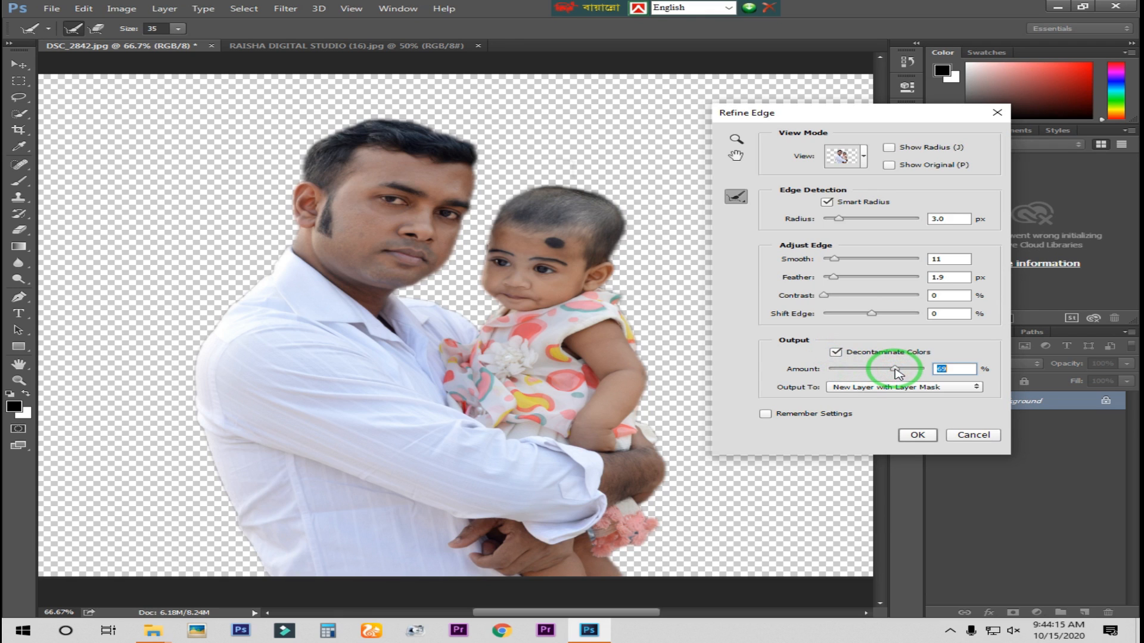
Output the refined selection to New Layer and apply Refine Edge.
click(868, 388)
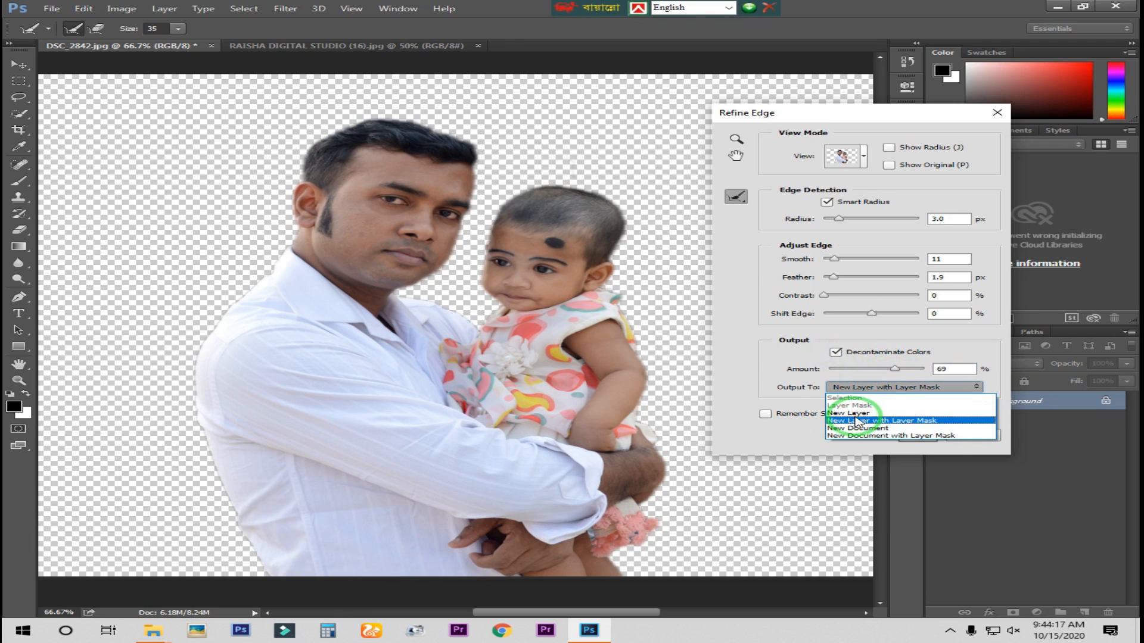
click(853, 413)
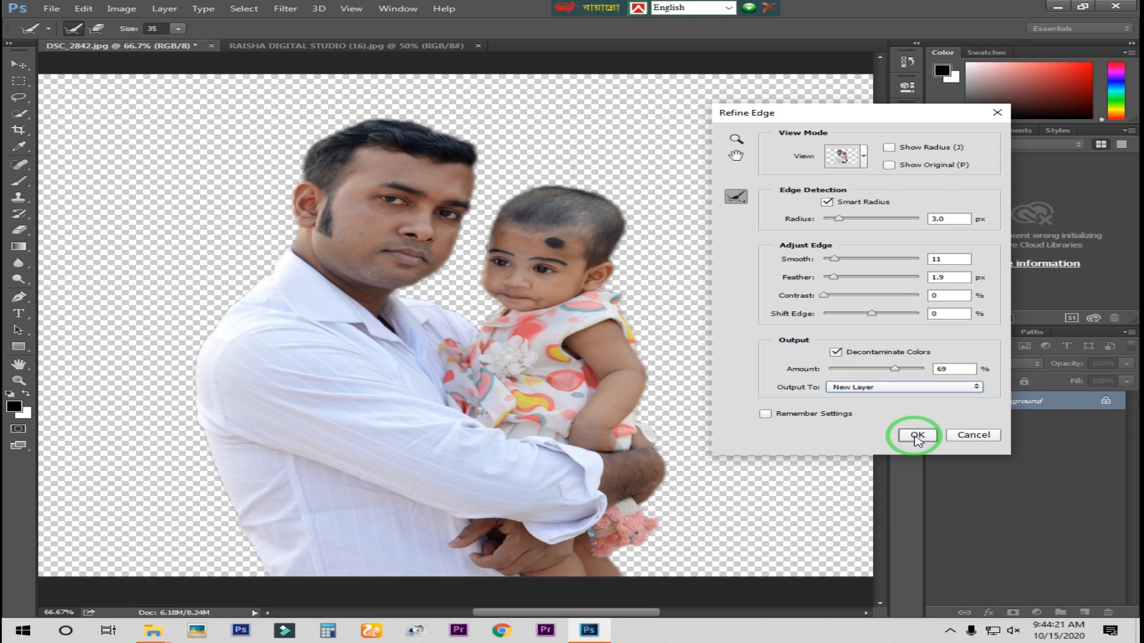
click(917, 436)
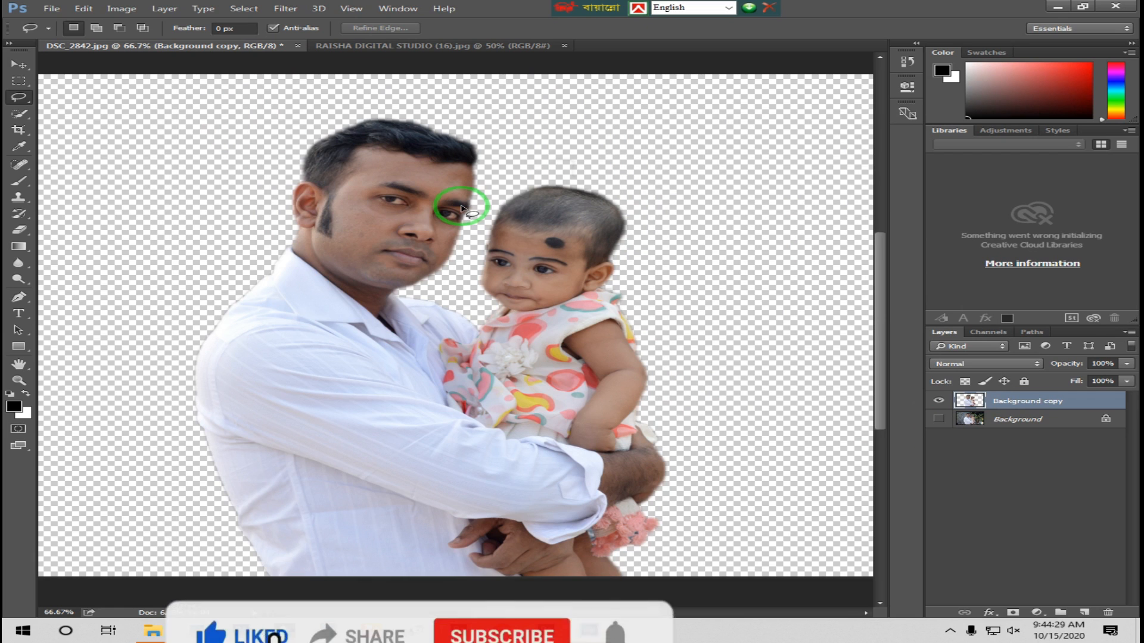
Sample the skin tone of the man's cheek as the foreground colour with the Eyedropper tool.
key(z)
click(412, 201)
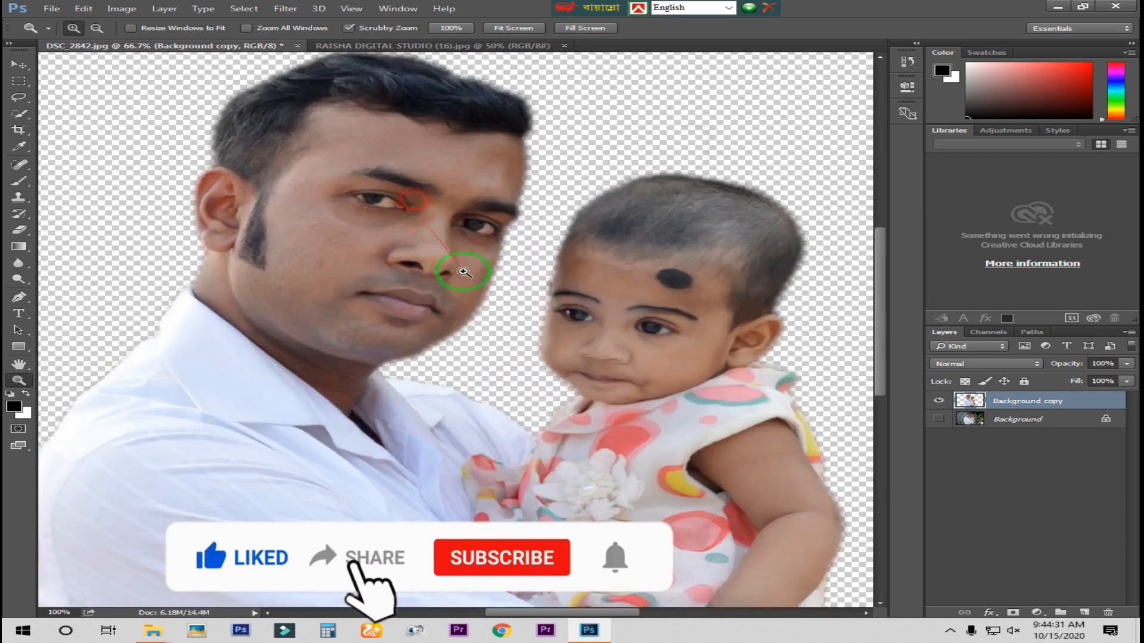
click(422, 255)
mouse_move(422, 256)
mouse_down()
mouse_move(500, 284)
mouse_move(427, 275)
mouse_up()
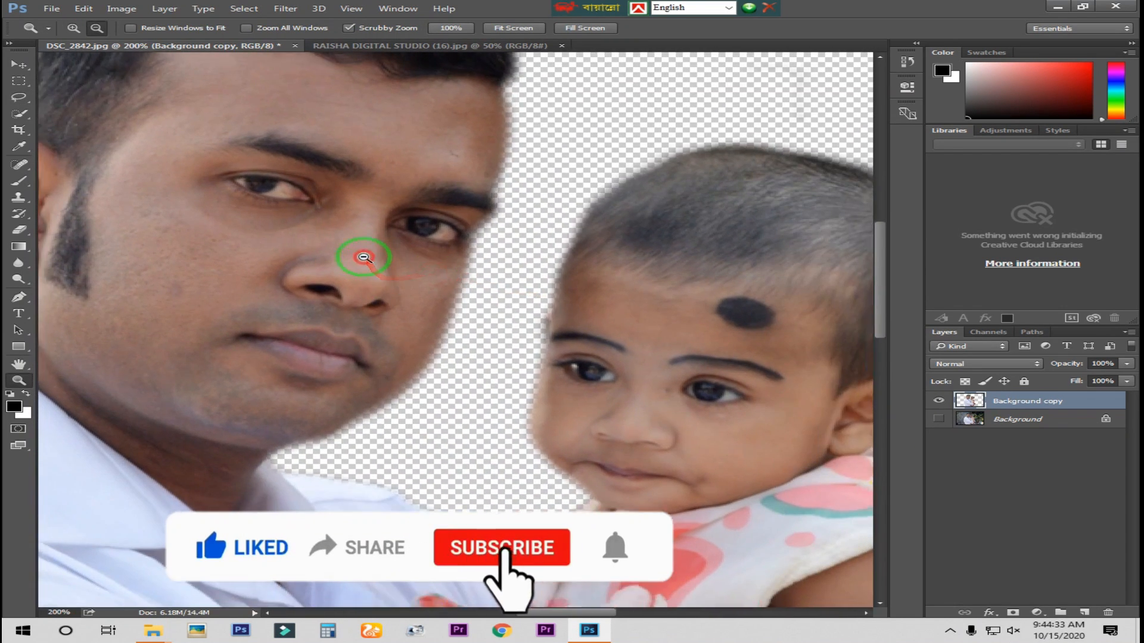
alt+click(365, 258)
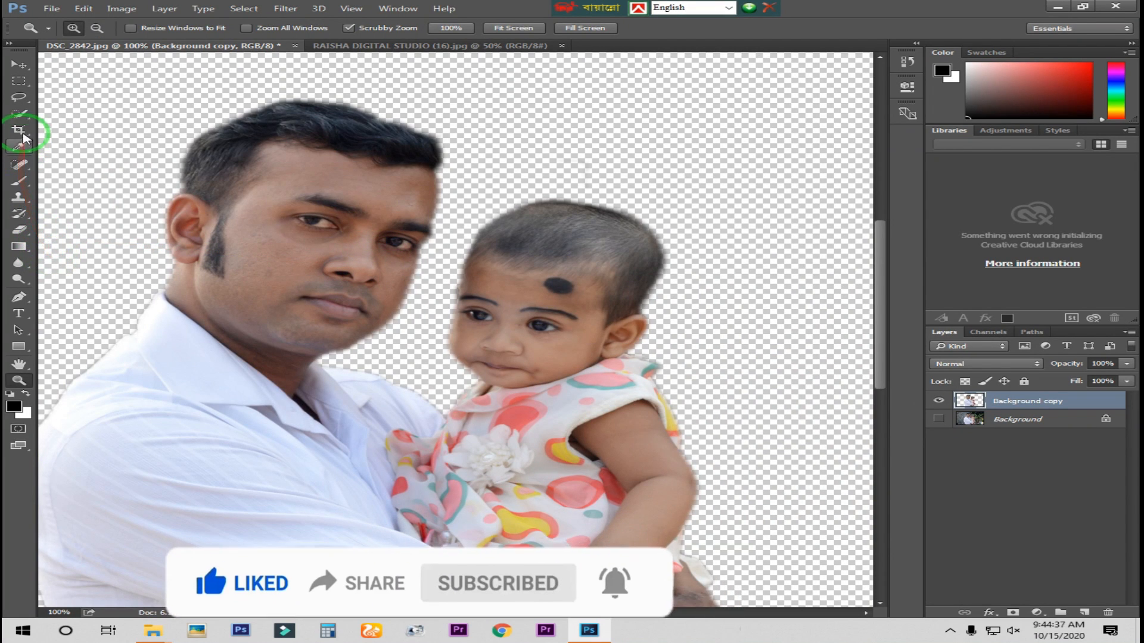
click(25, 117)
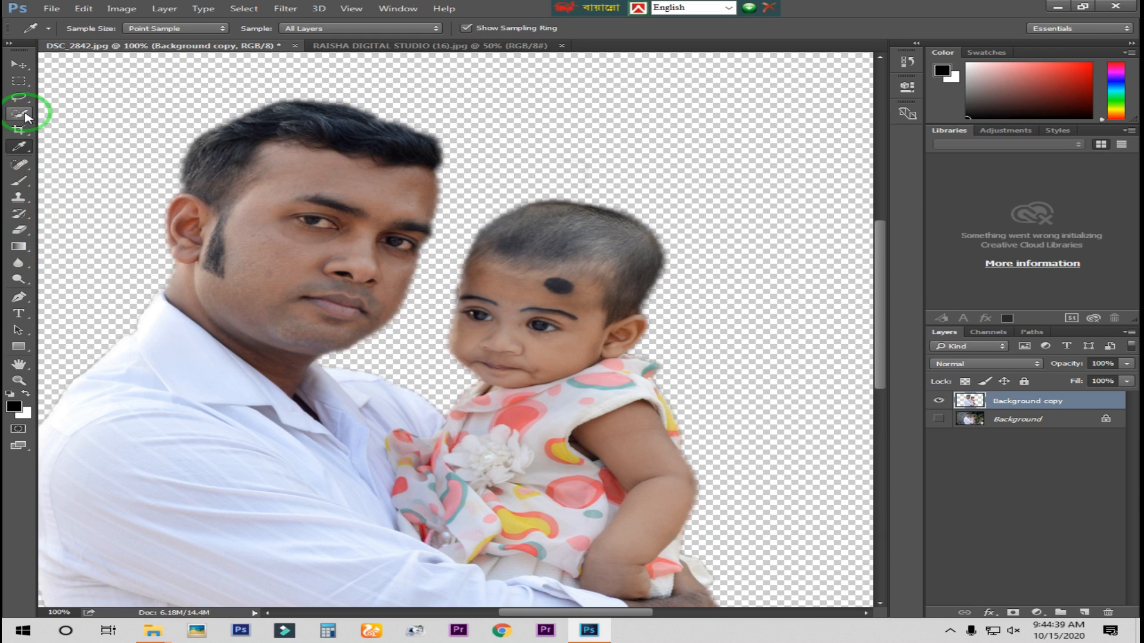
click(18, 146)
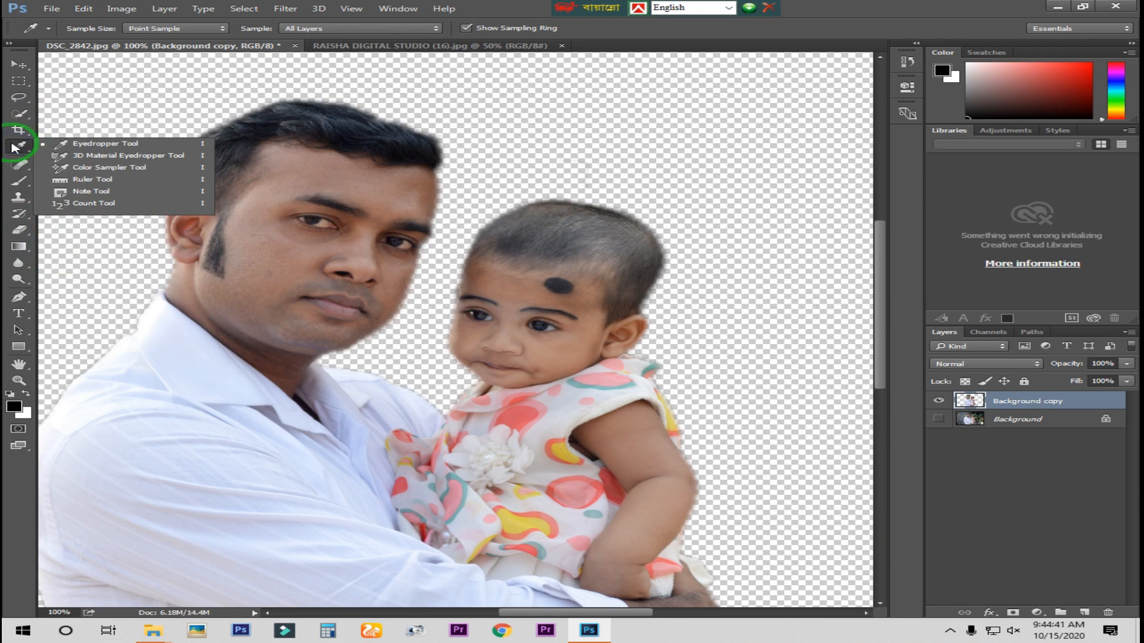
click(116, 144)
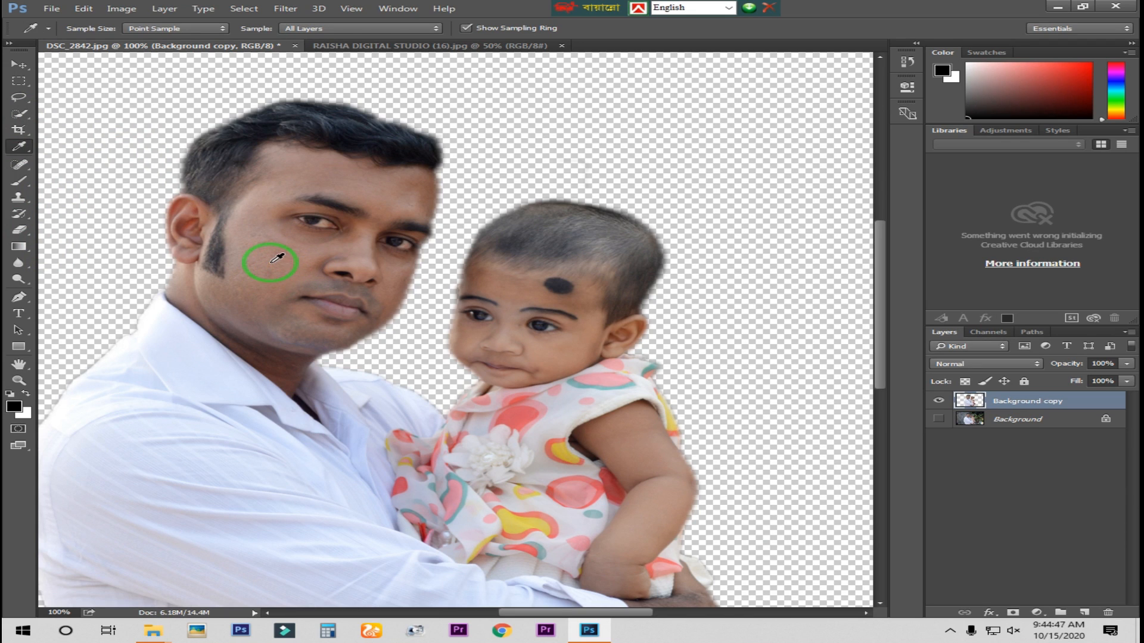
drag(277, 257, 17, 417)
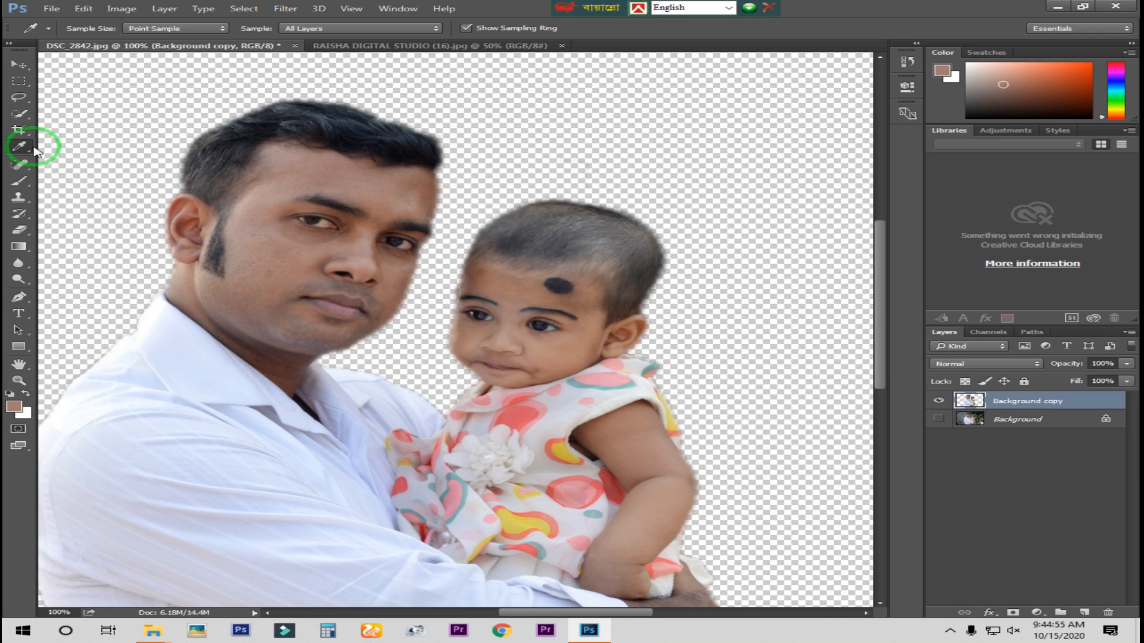
Set up the Brush tool with a soft round tip of 52 px and 11% hardness.
key(b)
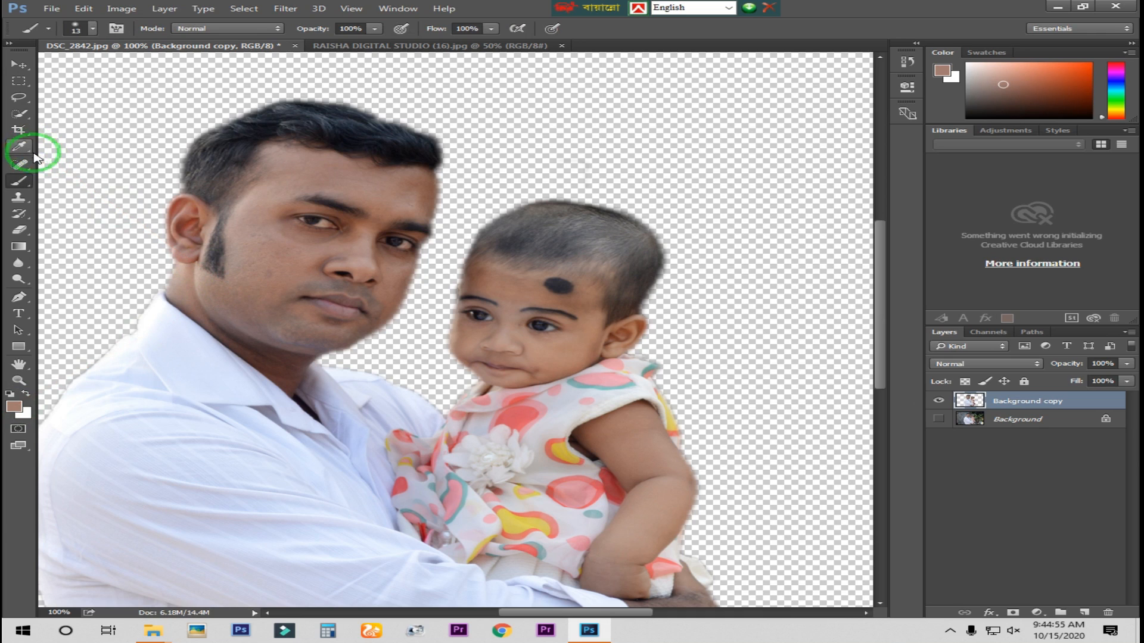
right_click(19, 180)
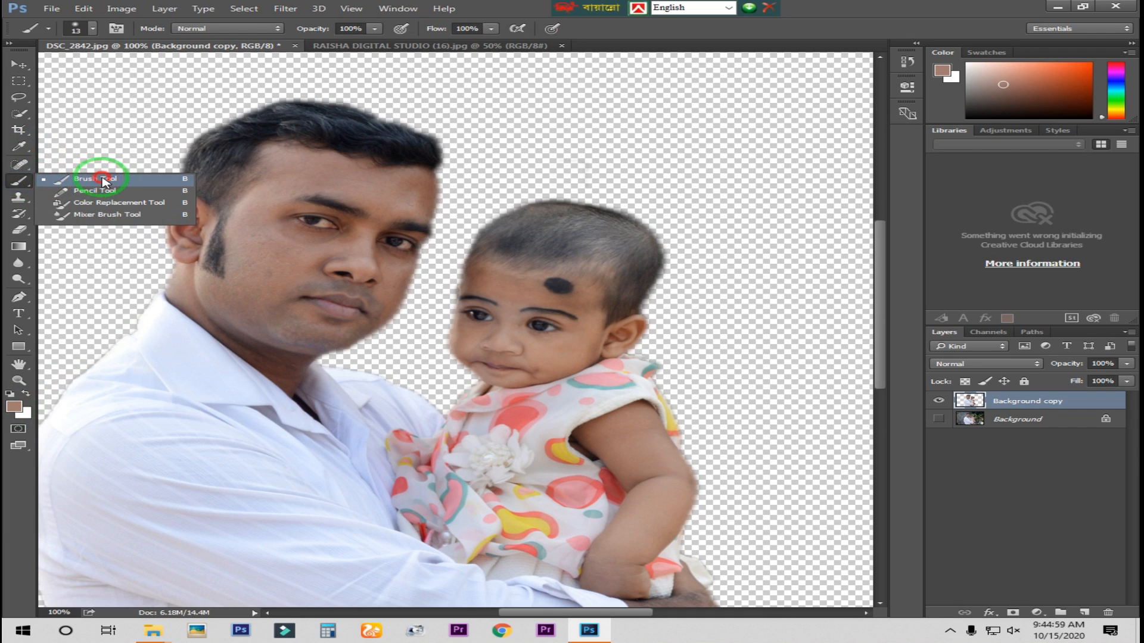
click(104, 182)
click(93, 29)
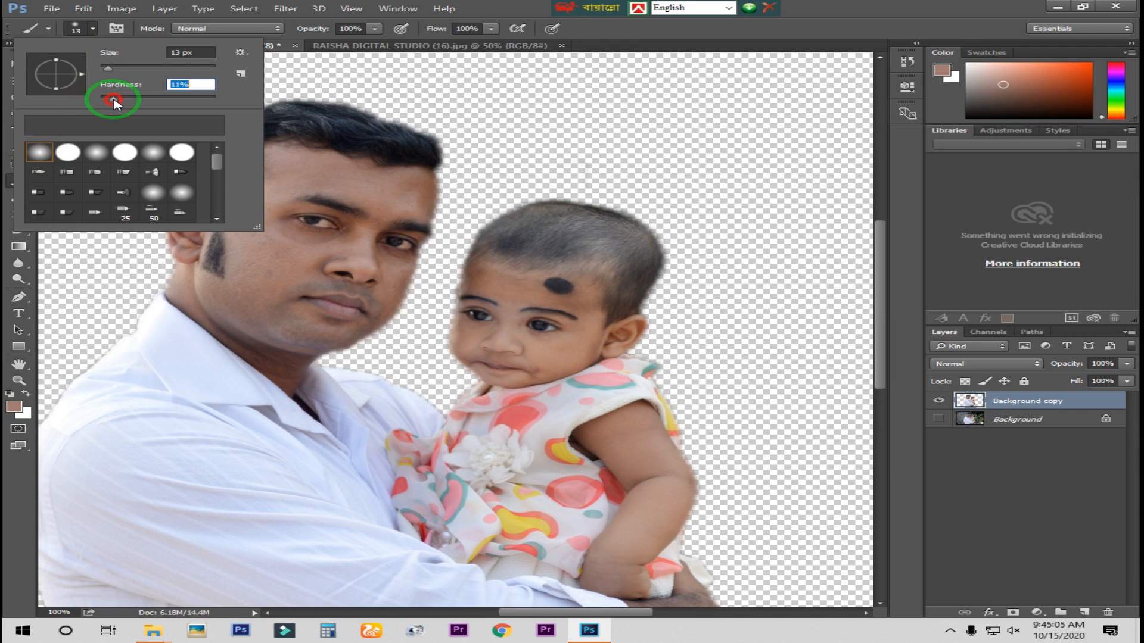
mouse_move(107, 68)
mouse_down()
mouse_move(167, 70)
mouse_move(131, 70)
mouse_up()
Lower the brush opacity to 20% and its flow to 30%.
click(421, 89)
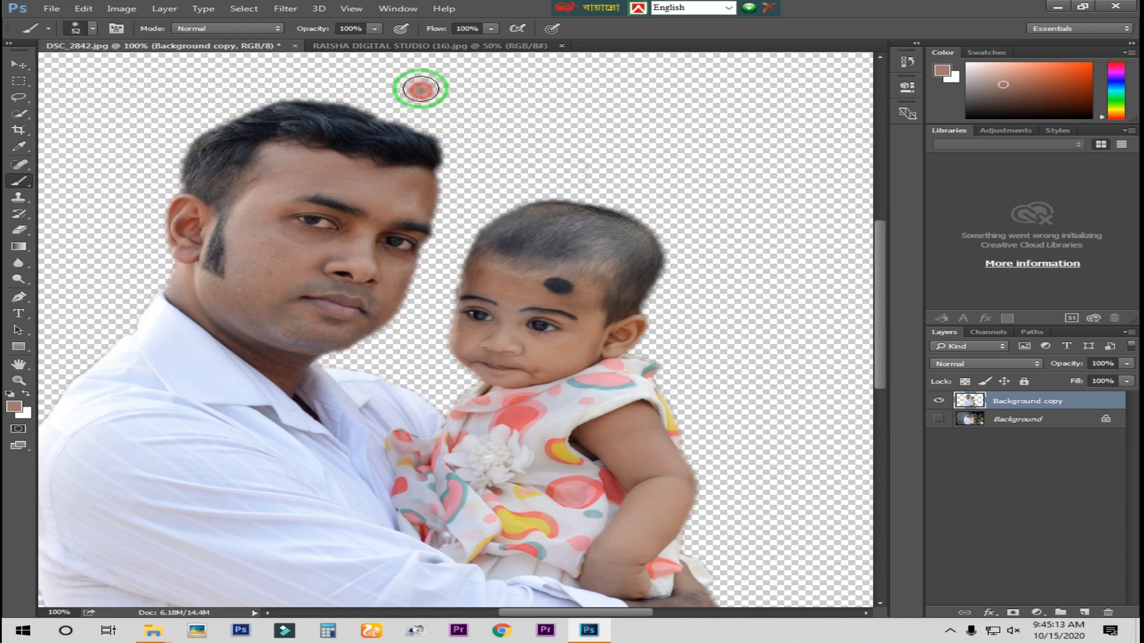
key(ctrl+z)
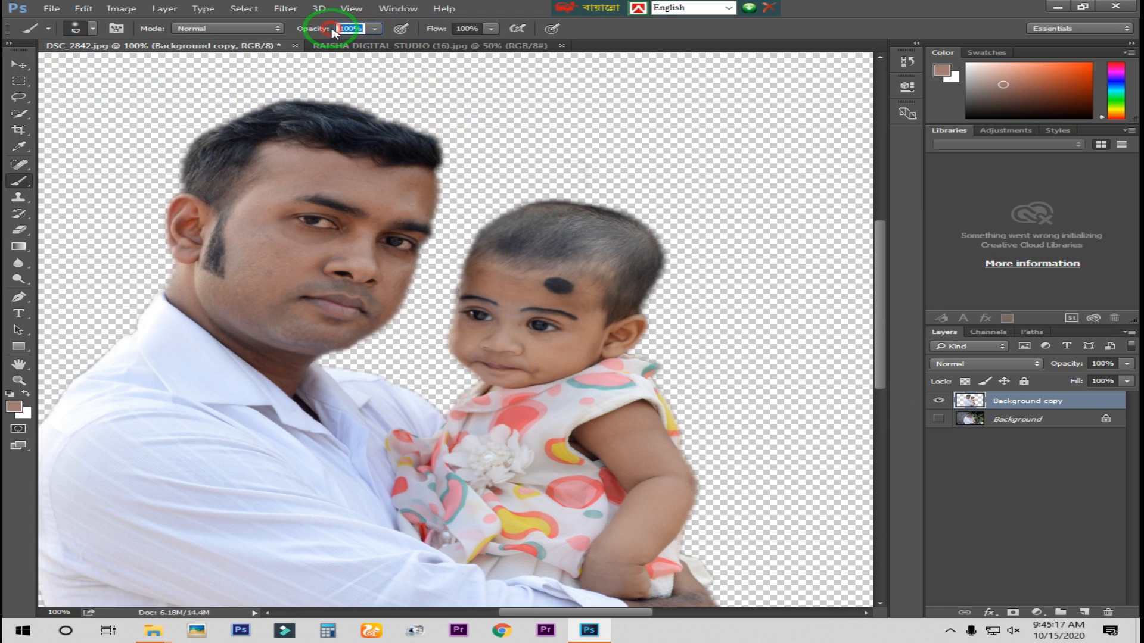
click(470, 28)
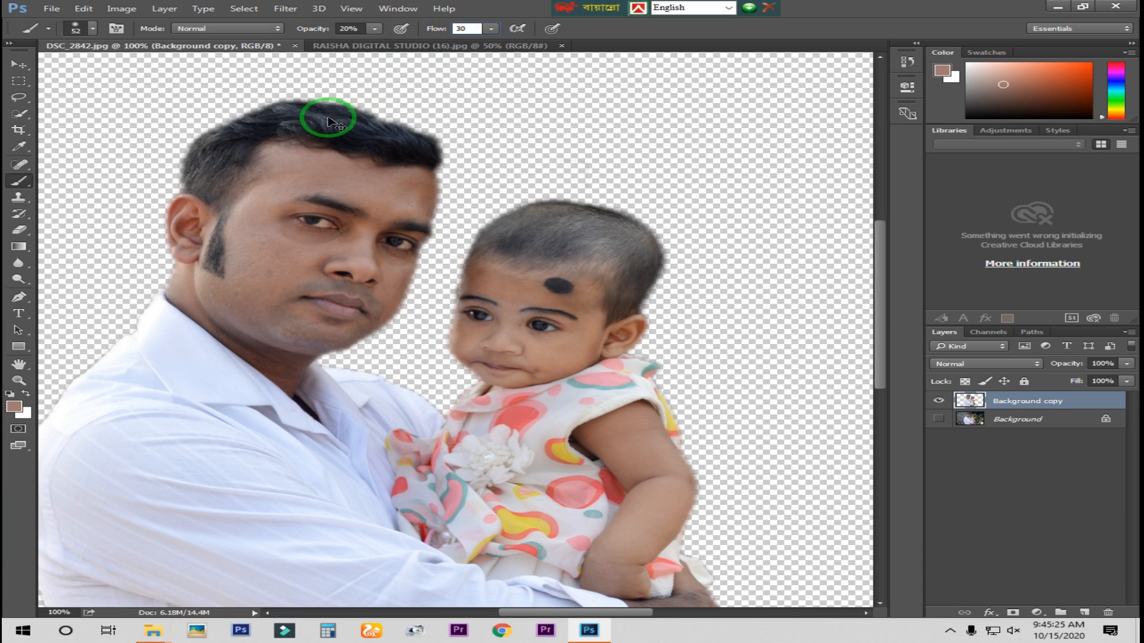
Even out the man's skin by brushing the sampled tone over his forehead, nose, cheeks, jaw and neck with a 40 px brush.
key(ctrl+plus)
drag(332, 144, 622, 351)
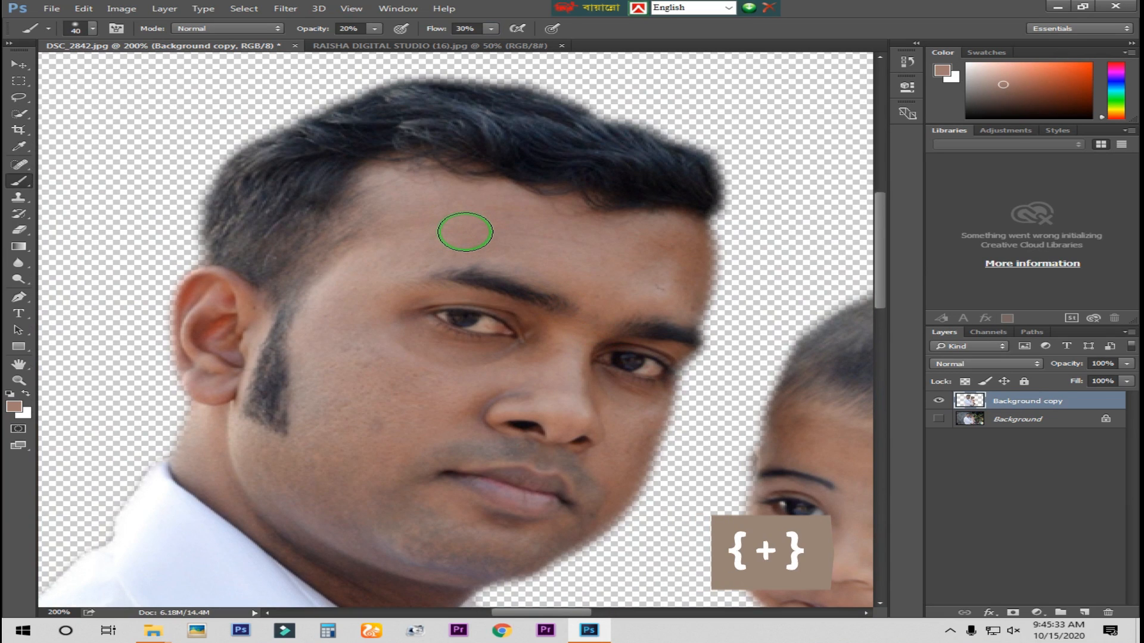
drag(444, 228, 438, 215)
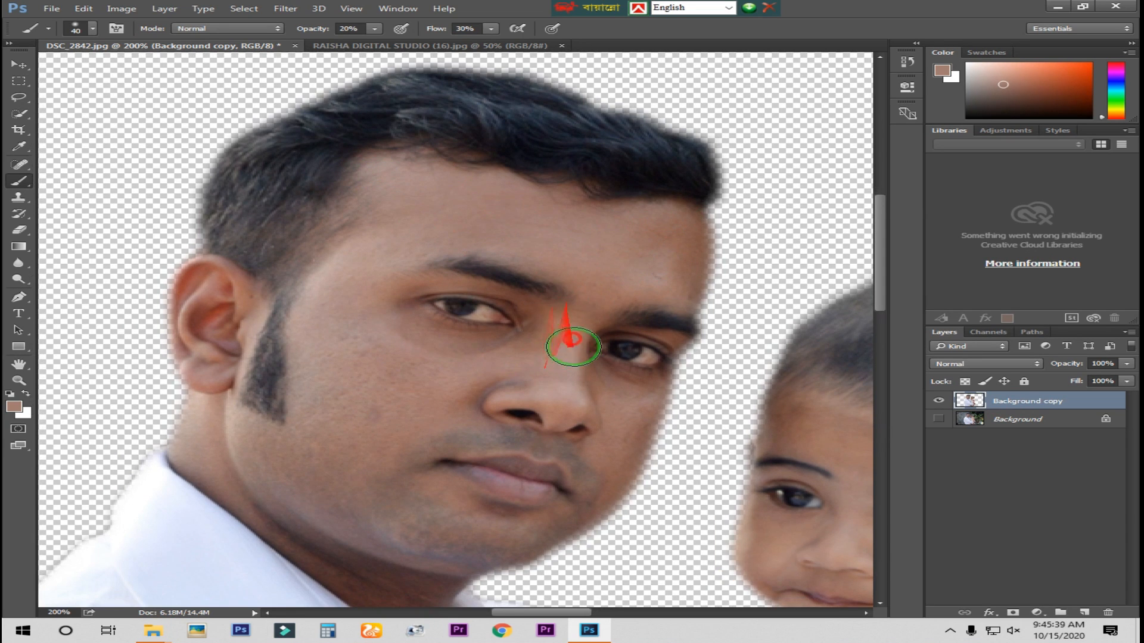
drag(573, 346, 429, 239)
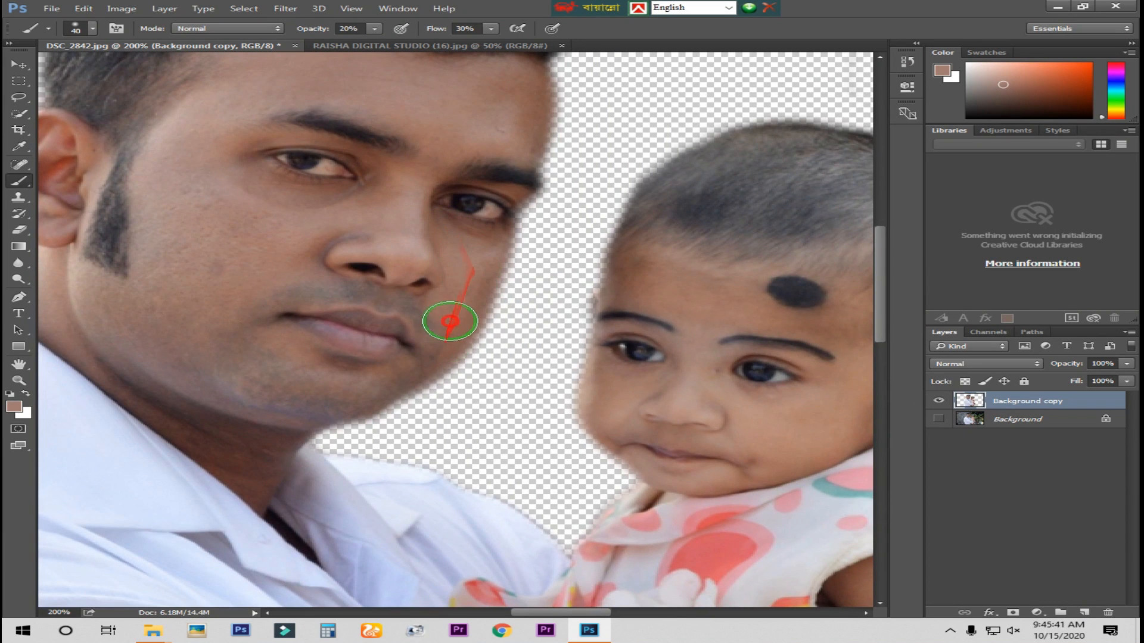
drag(260, 279, 345, 330)
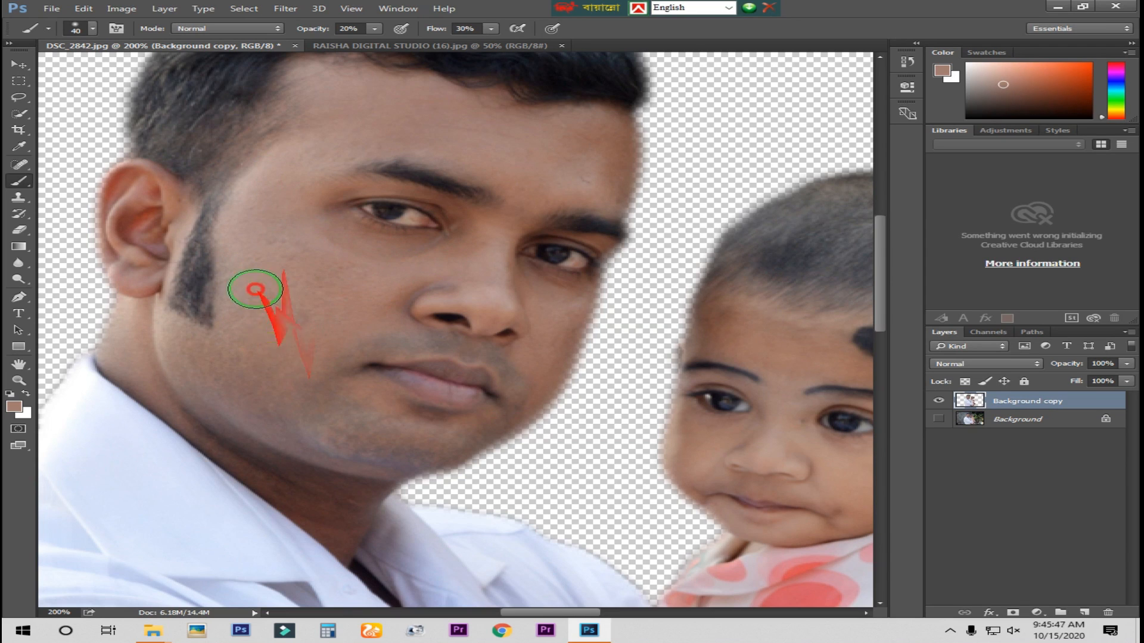
drag(357, 401, 383, 306)
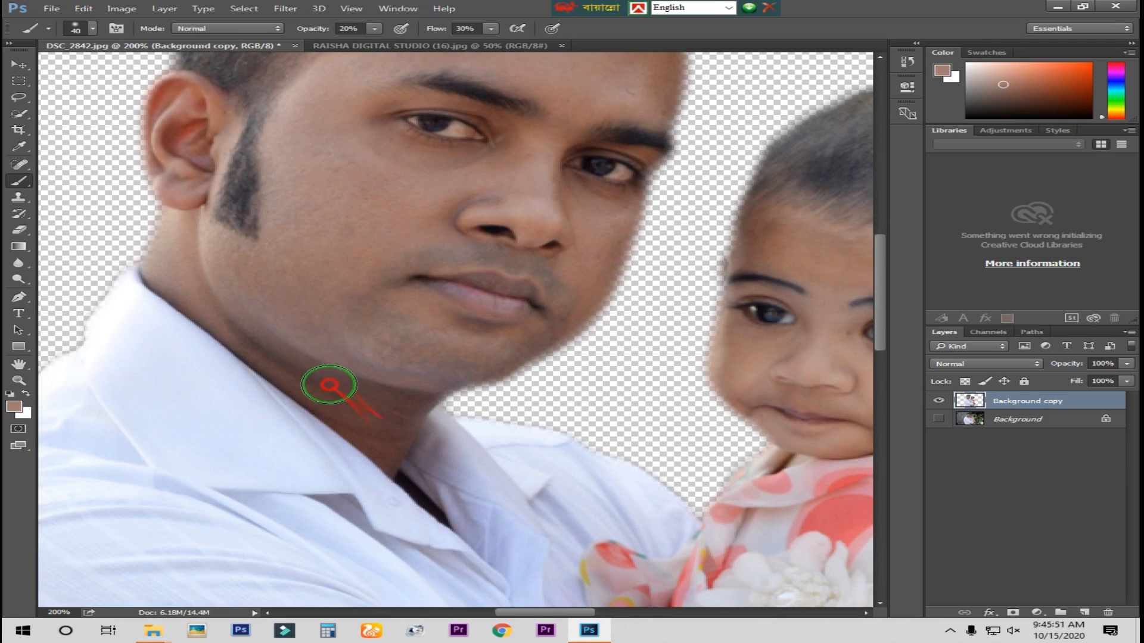
drag(581, 286, 475, 361)
mouse_move(317, 293)
mouse_down()
mouse_move(312, 350)
mouse_move(348, 360)
mouse_up()
drag(403, 261, 364, 329)
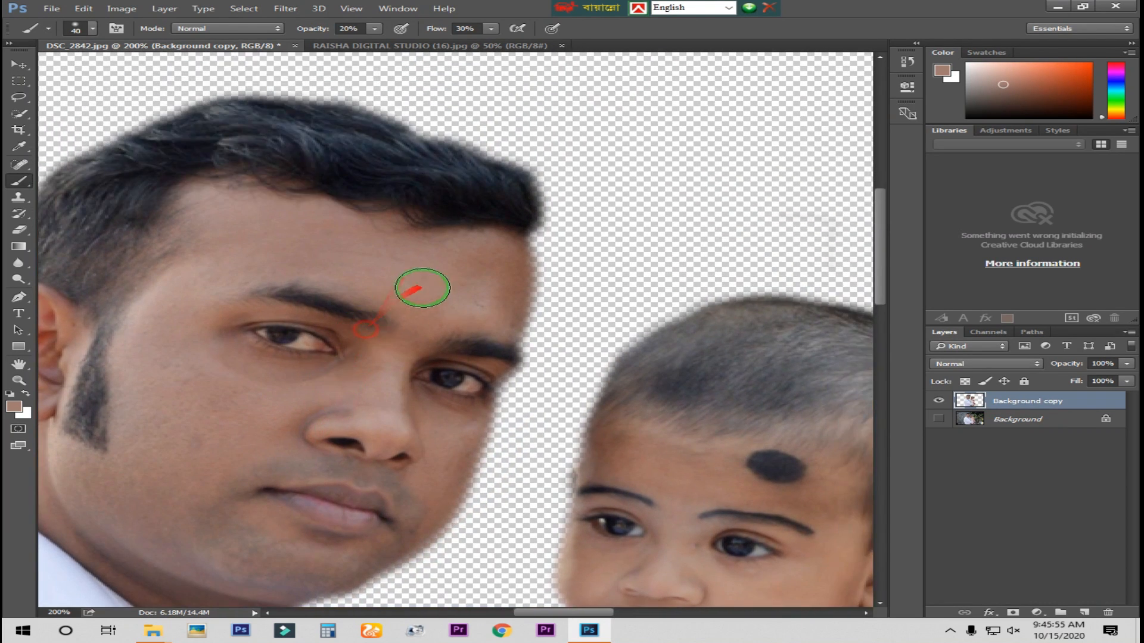
drag(293, 232, 305, 275)
drag(337, 313, 338, 235)
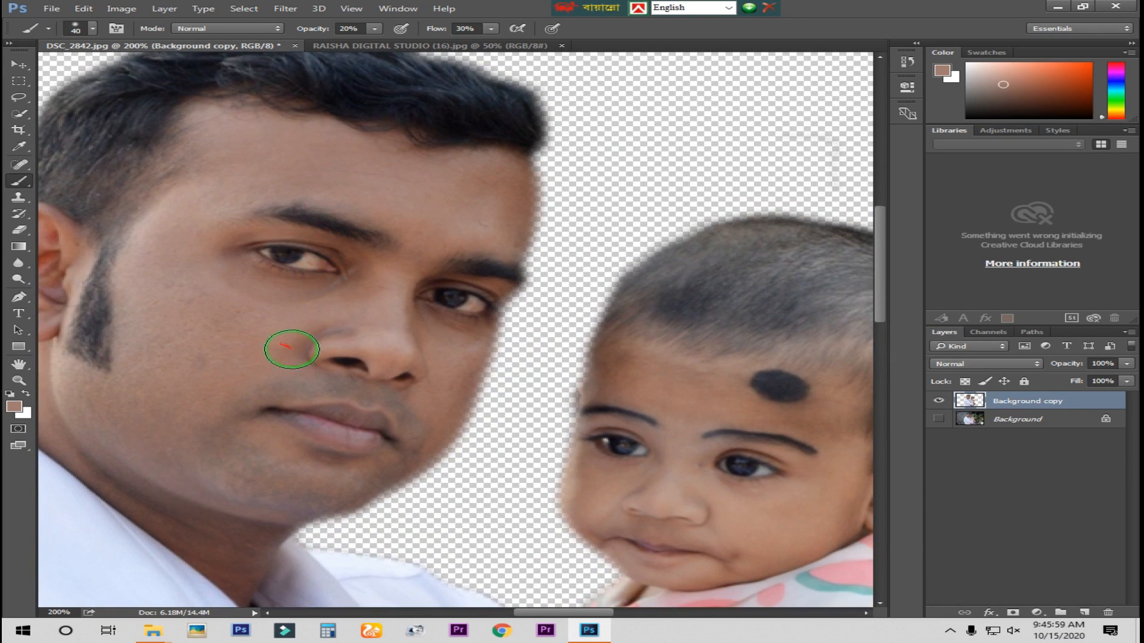
Smooth the baby's skin by brushing the sampled tone over the face, arm and leg.
drag(525, 354, 358, 255)
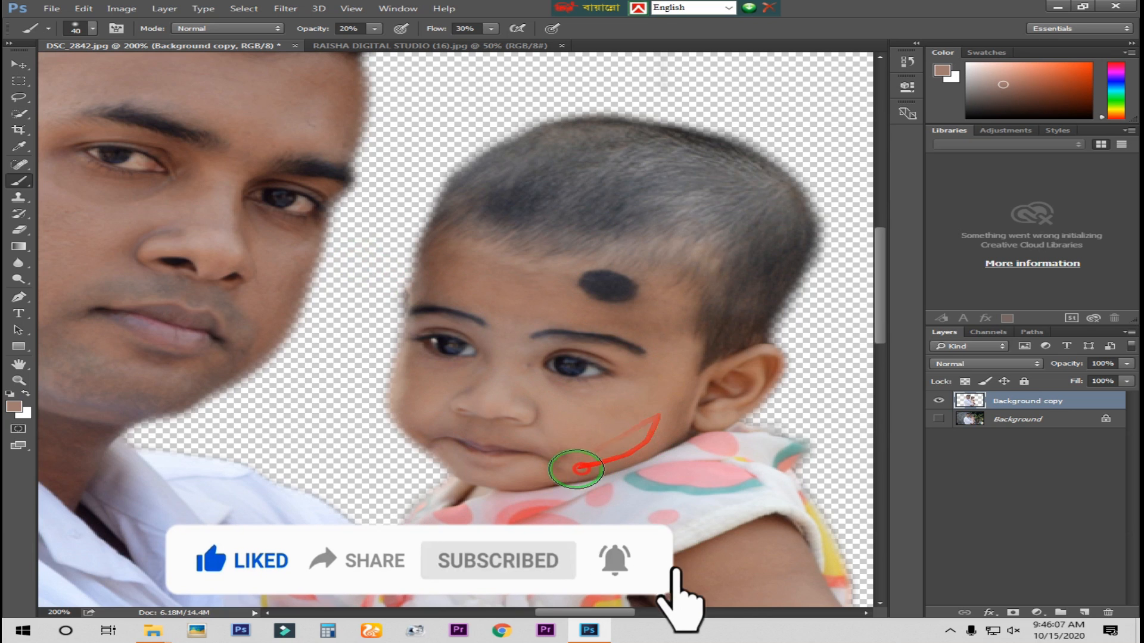
scroll(576, 469, down, 6)
scroll(523, 268, right, 2)
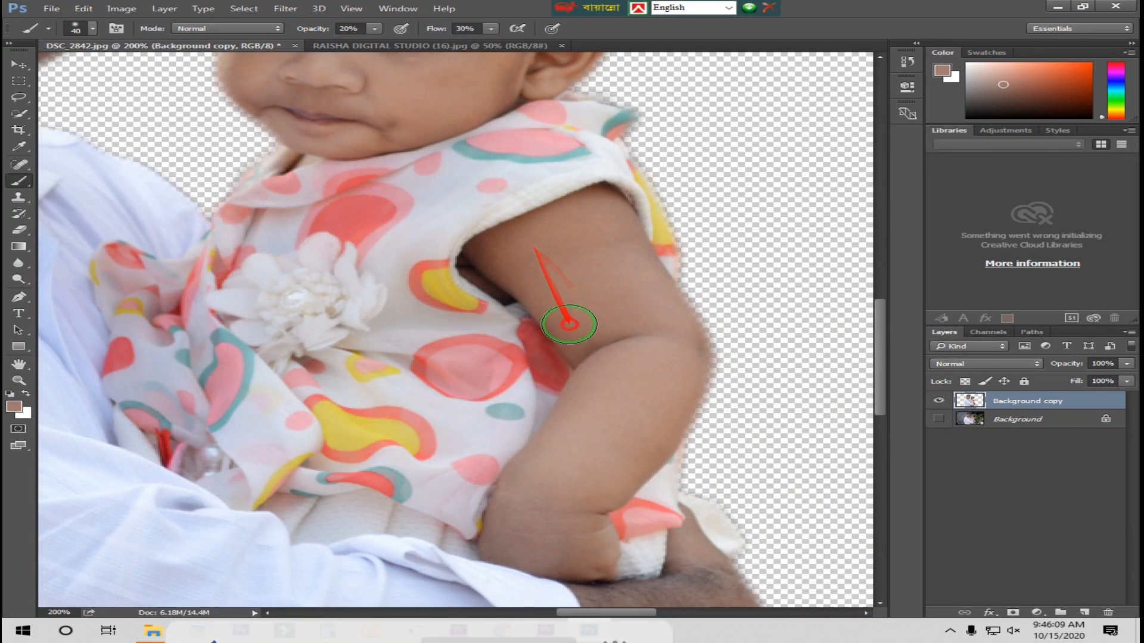
scroll(586, 444, down, 1)
scroll(586, 444, left, 2)
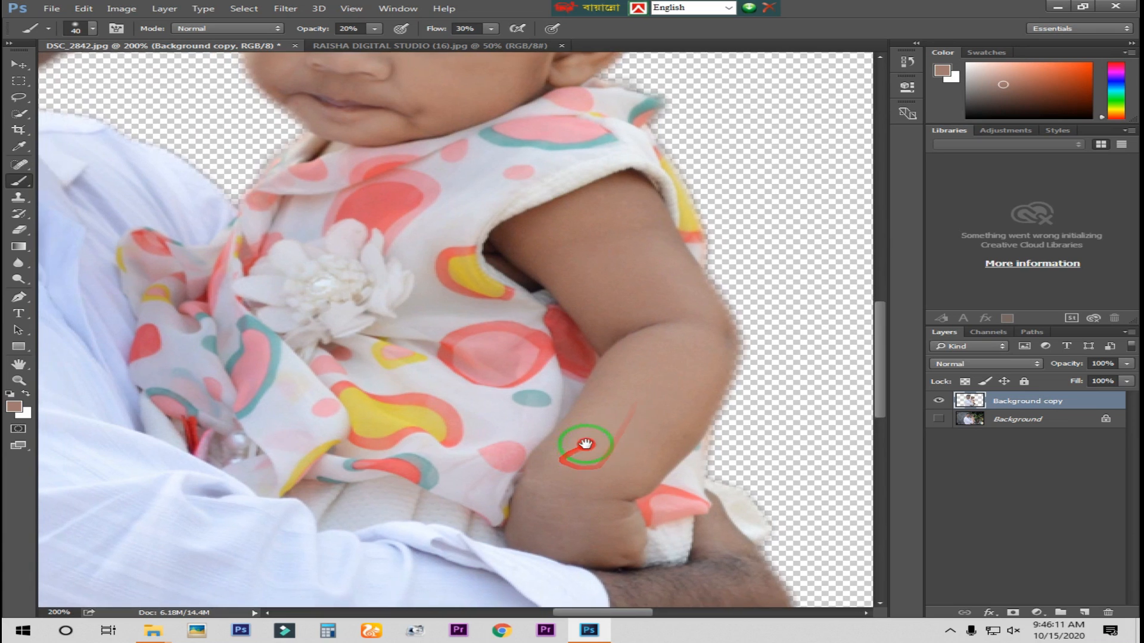
scroll(552, 423, down, 3)
scroll(278, 429, up, 1)
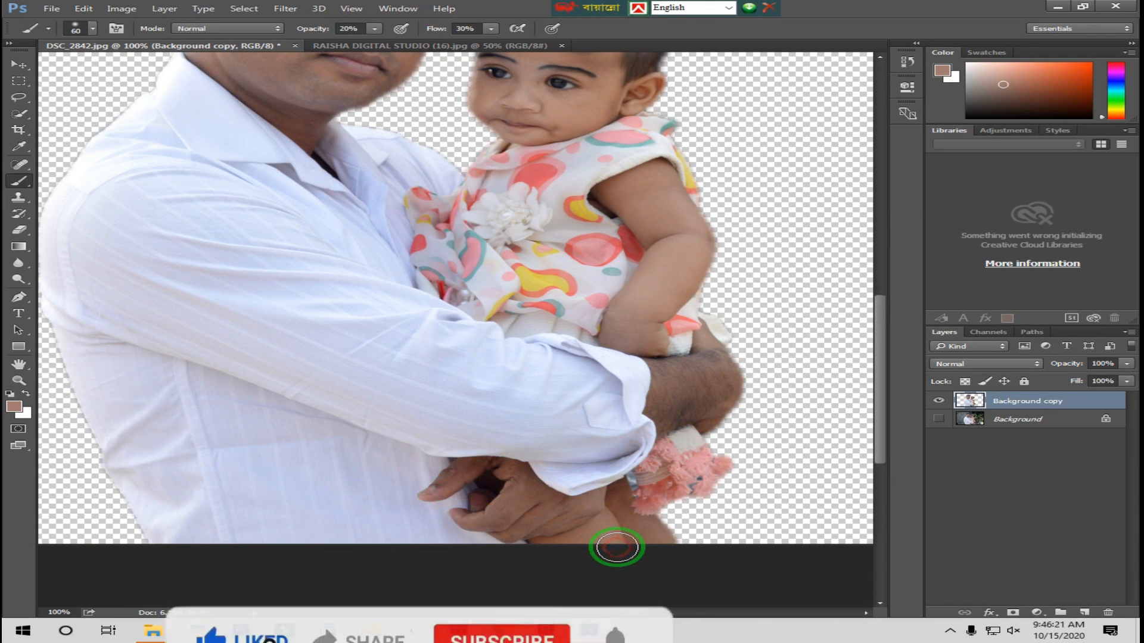
scroll(582, 255, up, 5)
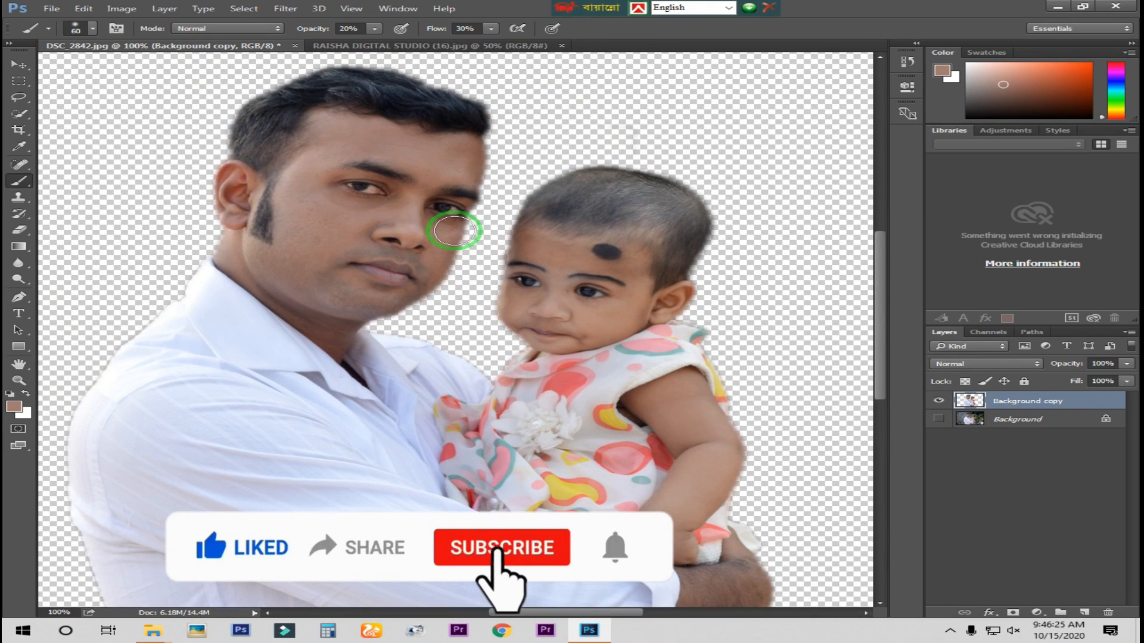
Float the road background and DSC_2842 in separate windows and bring DSC_2842 to the front.
drag(399, 47, 440, 79)
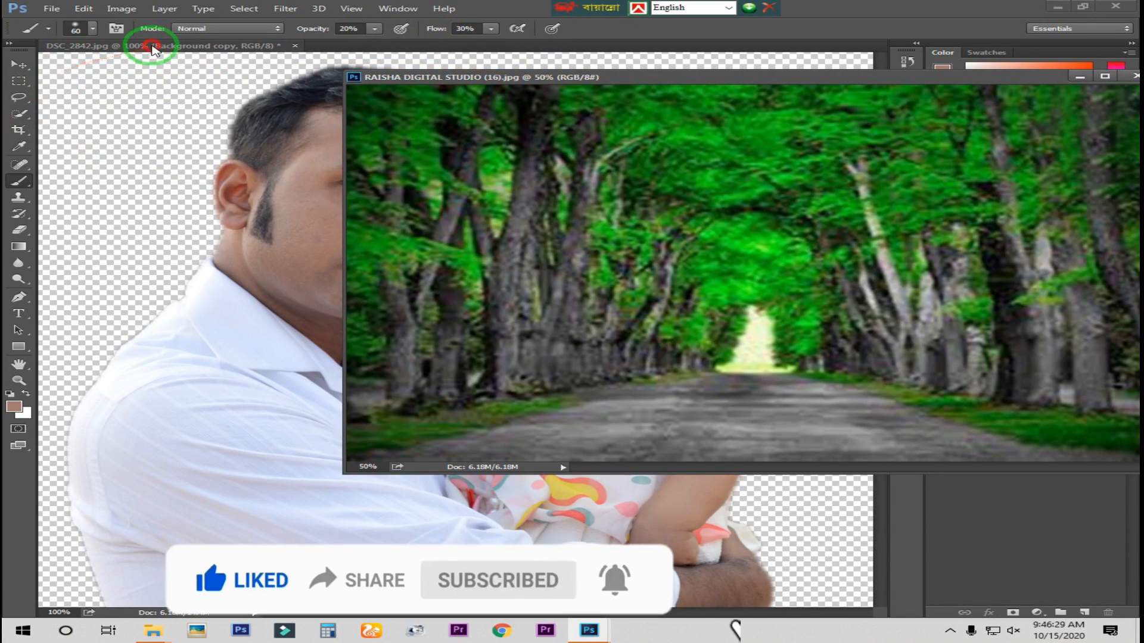
drag(152, 47, 173, 60)
click(970, 77)
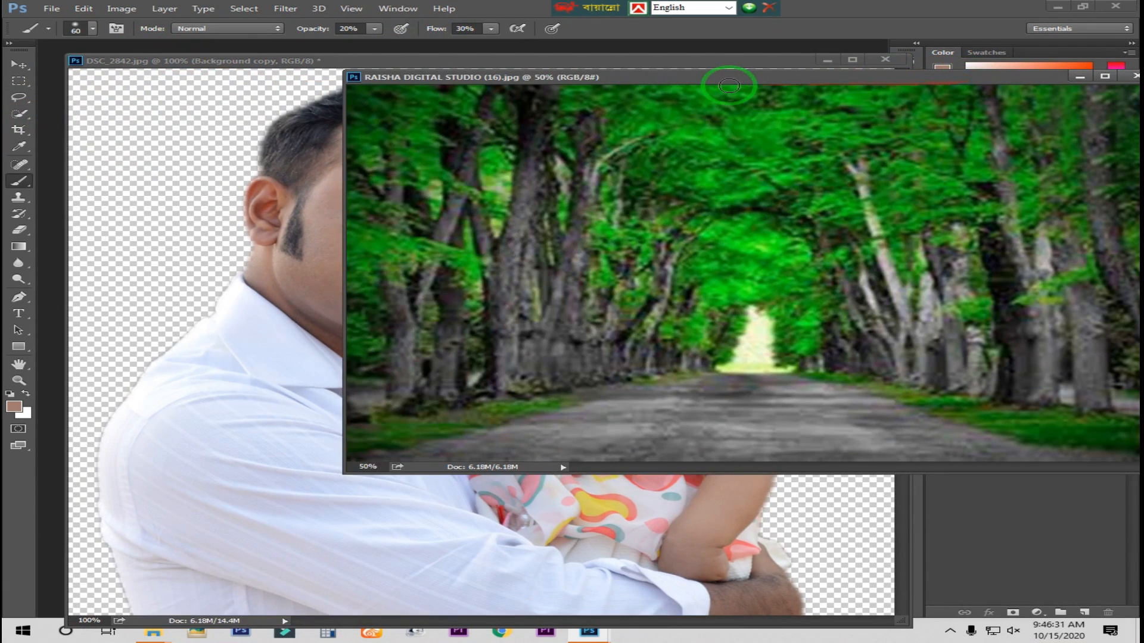
click(310, 59)
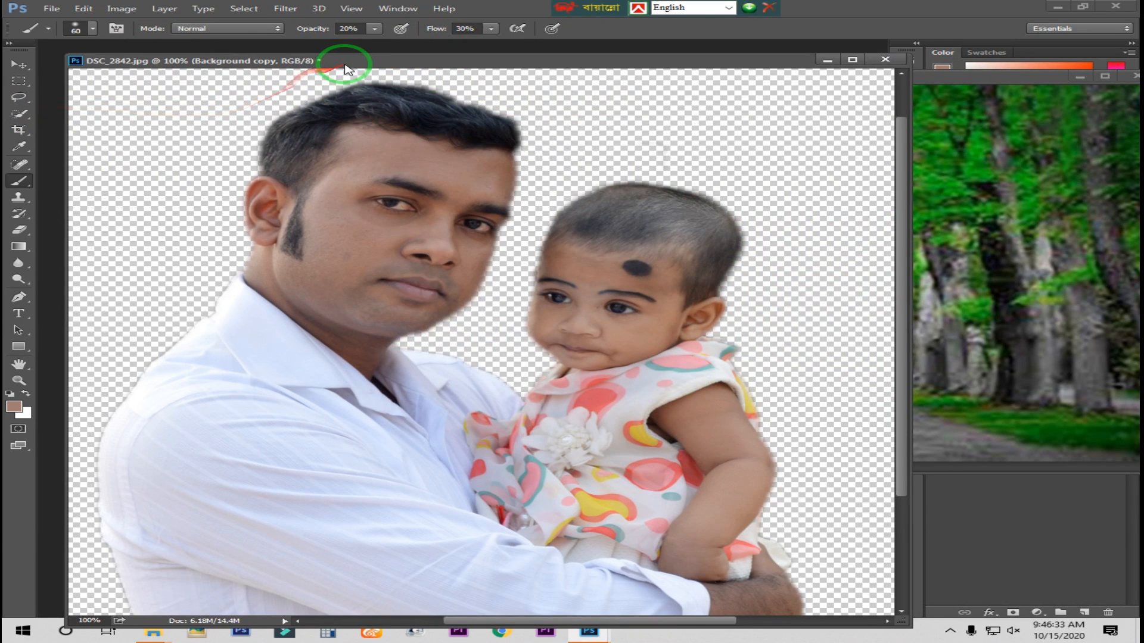
Bring the man-and-baby cutout from DSC_2842 into the road background document with the Move tool.
drag(353, 64, 371, 63)
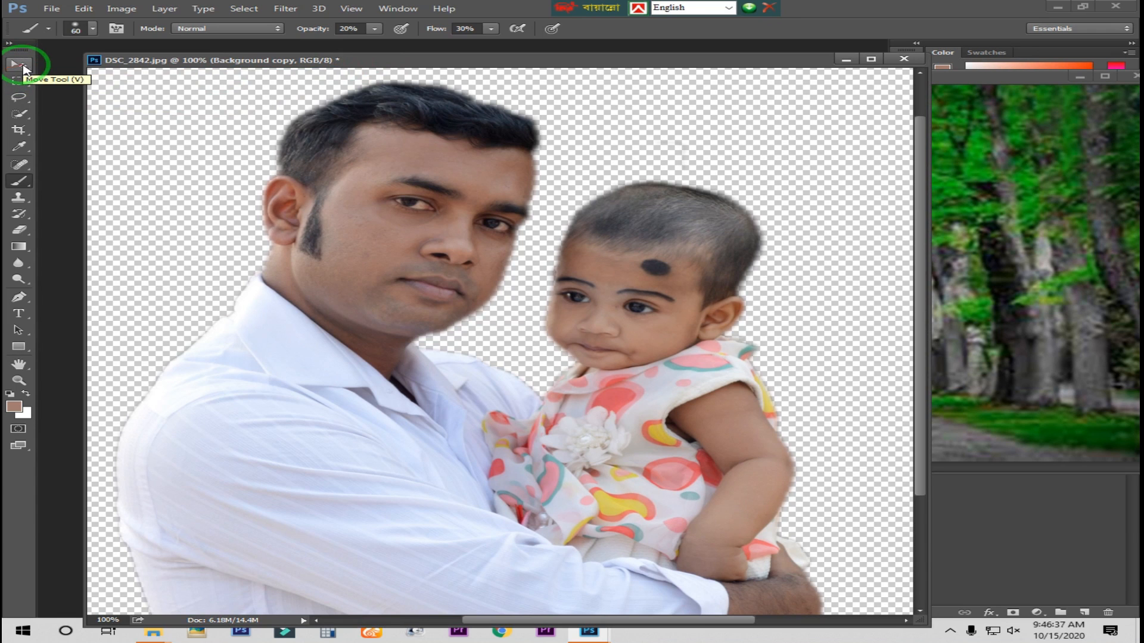
click(21, 66)
drag(400, 141, 993, 170)
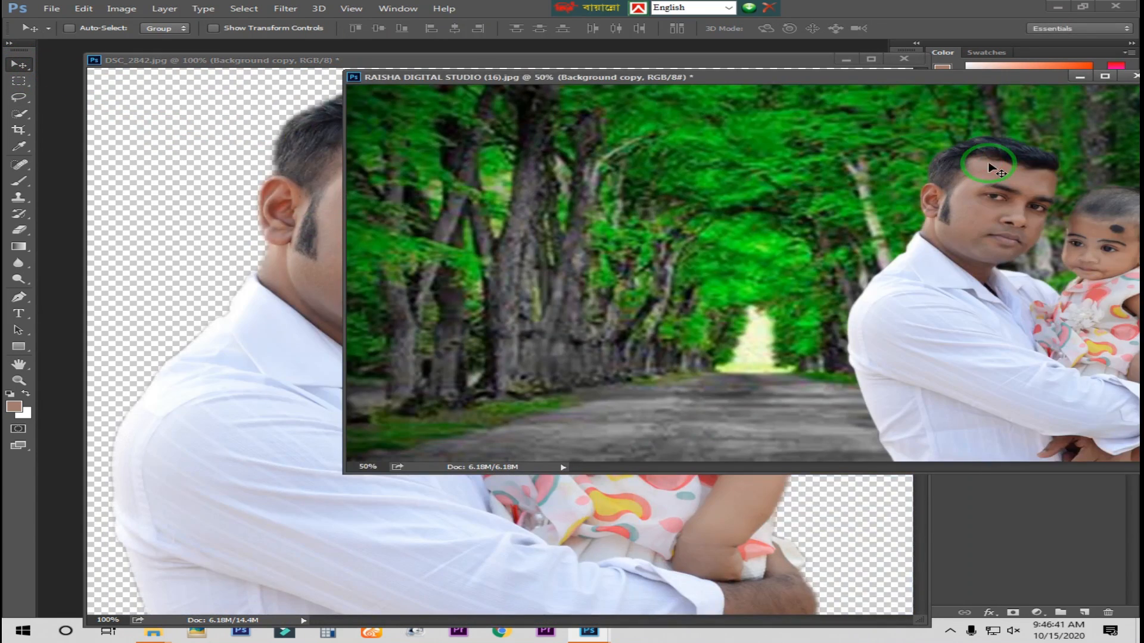
Minimize the DSC_2842 window, then reposition and enlarge the road background's window so the whole image shows.
click(740, 59)
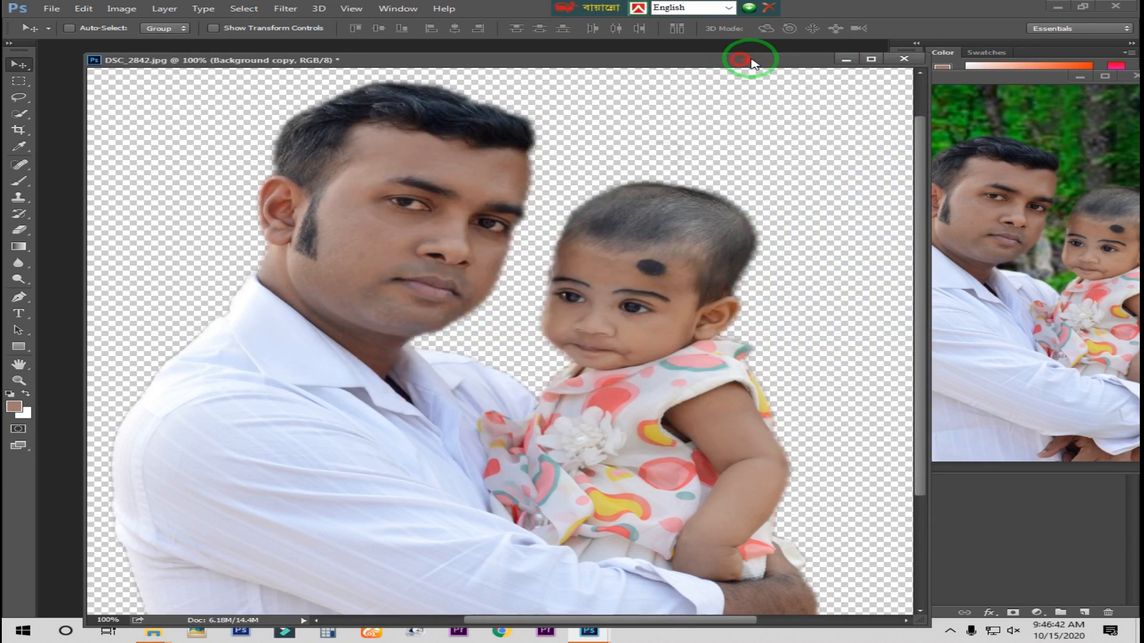
click(846, 60)
drag(912, 66, 691, 131)
drag(934, 489, 939, 592)
drag(704, 138, 666, 131)
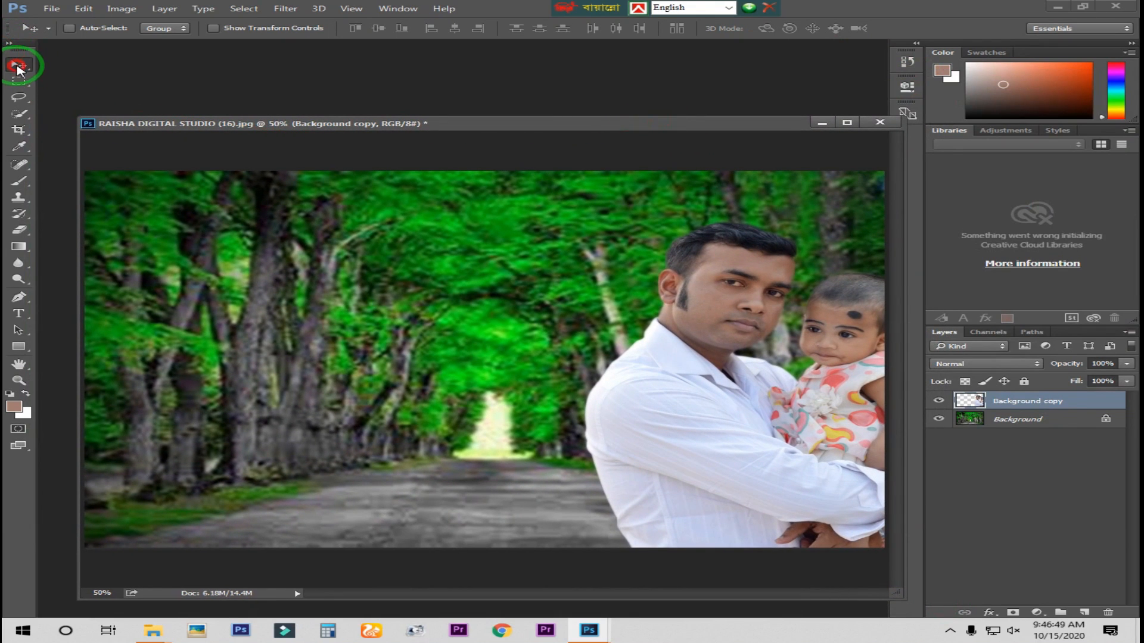
Move the man and baby to the middle of the road and adjust their size and position with Free Transform.
drag(721, 312, 439, 290)
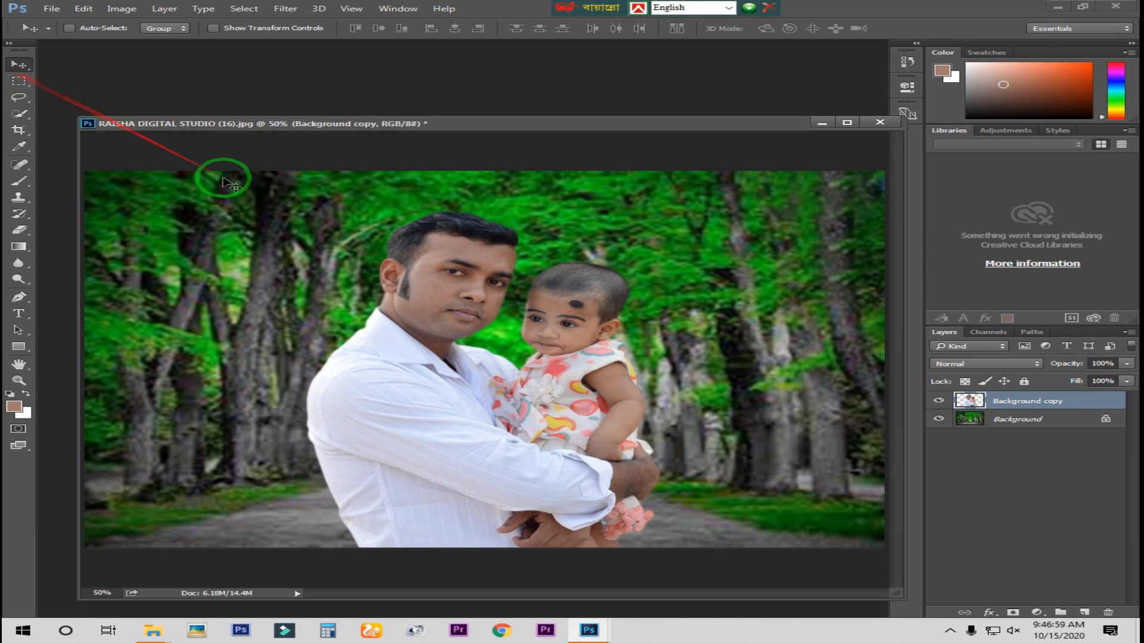
key(ctrl)
key(ctrl+a)
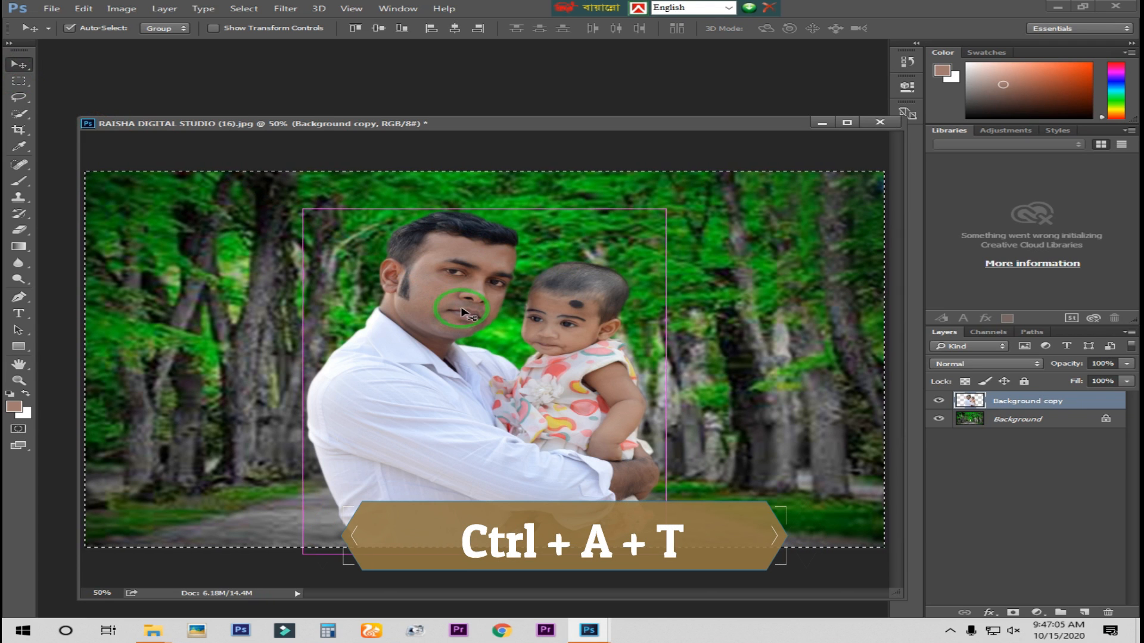
key(ctrl+t)
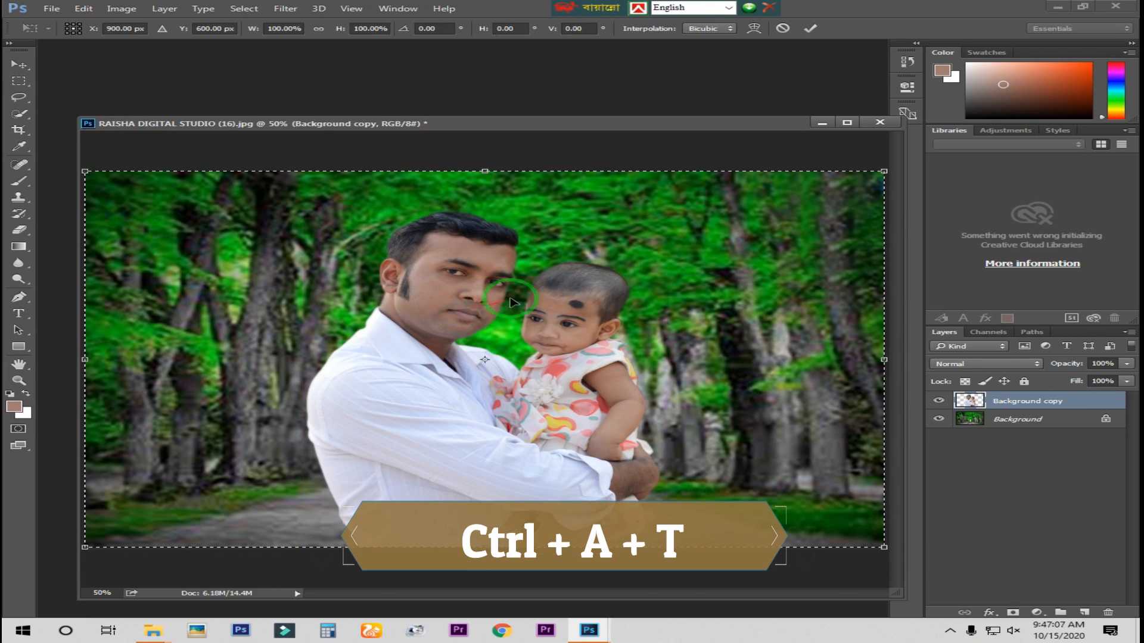
drag(884, 171, 812, 225)
drag(575, 256, 595, 268)
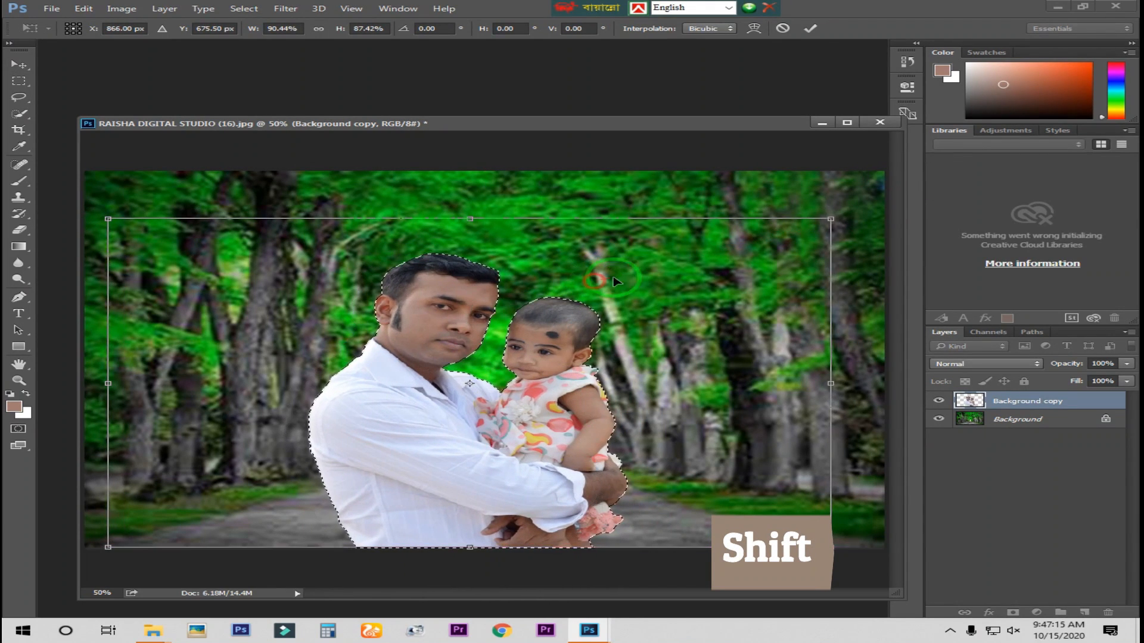
drag(826, 224, 888, 191)
drag(617, 279, 594, 277)
drag(872, 191, 912, 173)
drag(675, 251, 661, 253)
click(810, 30)
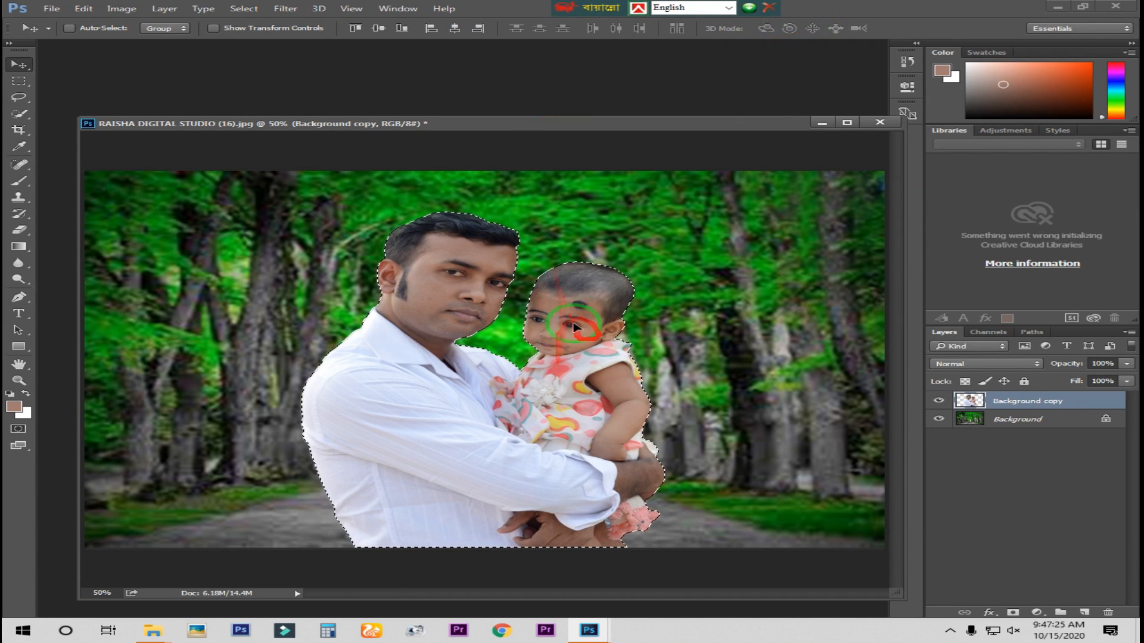
Deselect the selection around the man and baby.
key(ctrl+d)
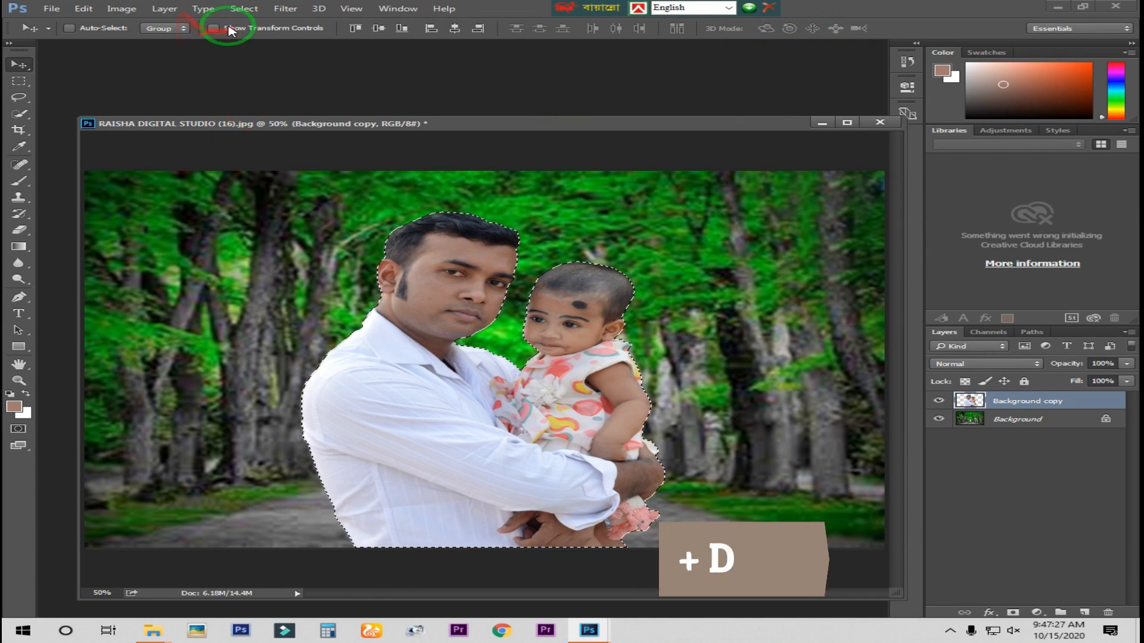
click(236, 10)
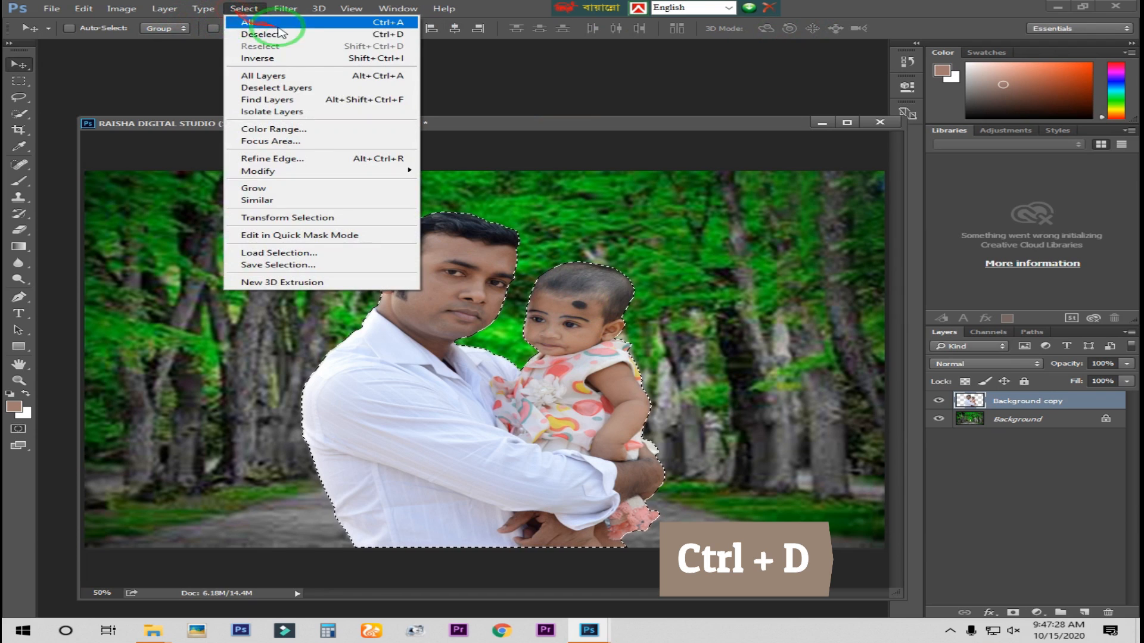
click(334, 29)
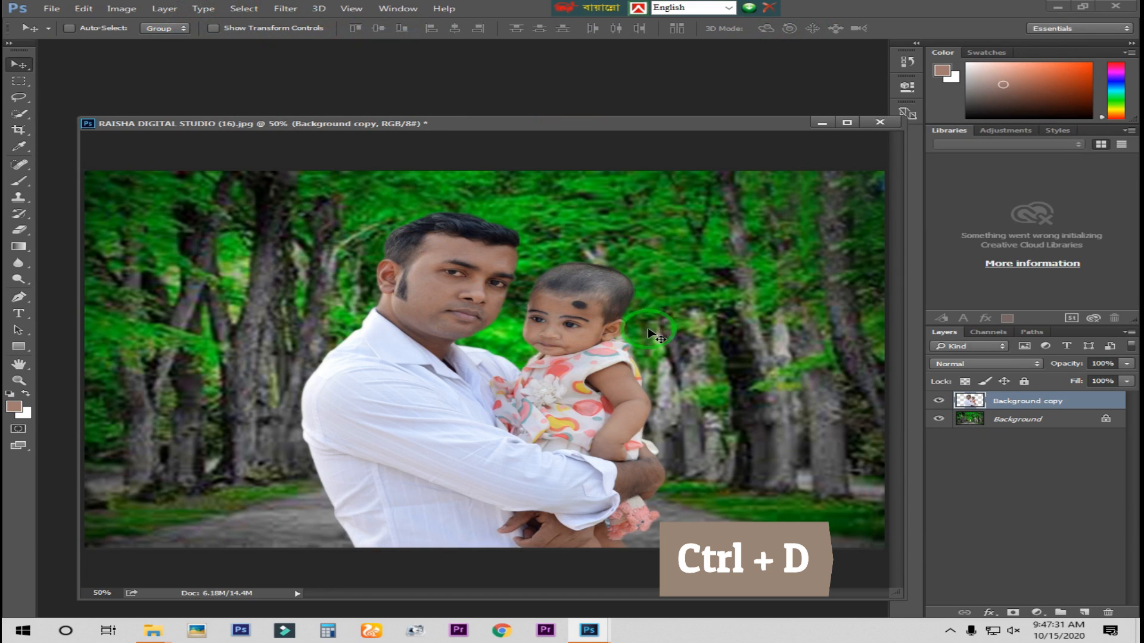
Apply a Gaussian Blur with a 3.7-pixel radius to the road's Background layer.
click(1006, 422)
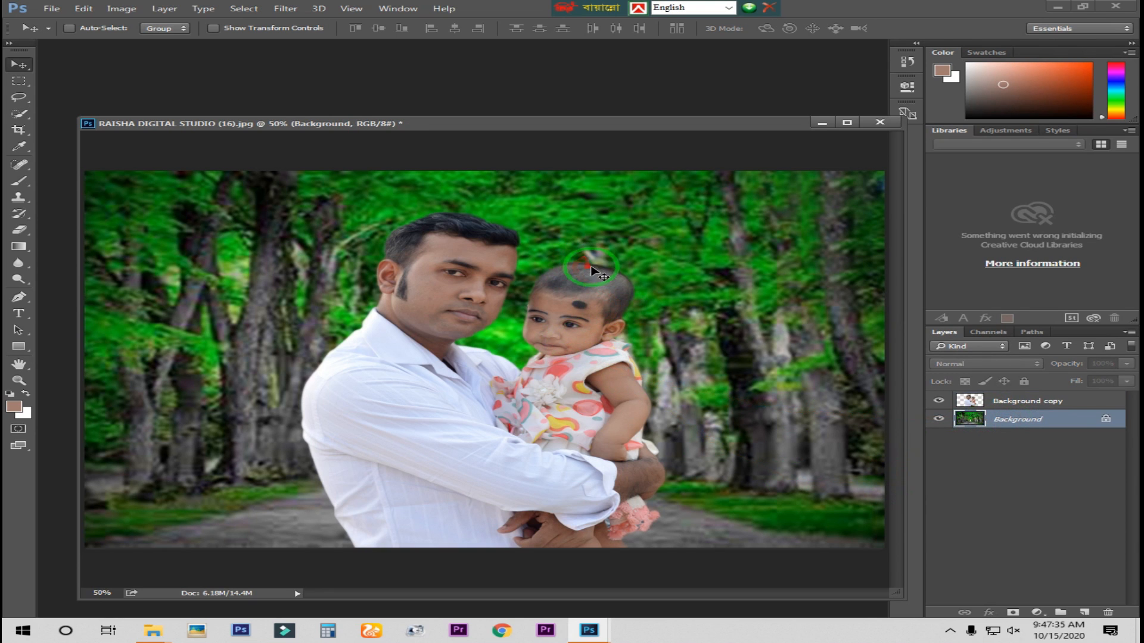
key(ctrl+plus)
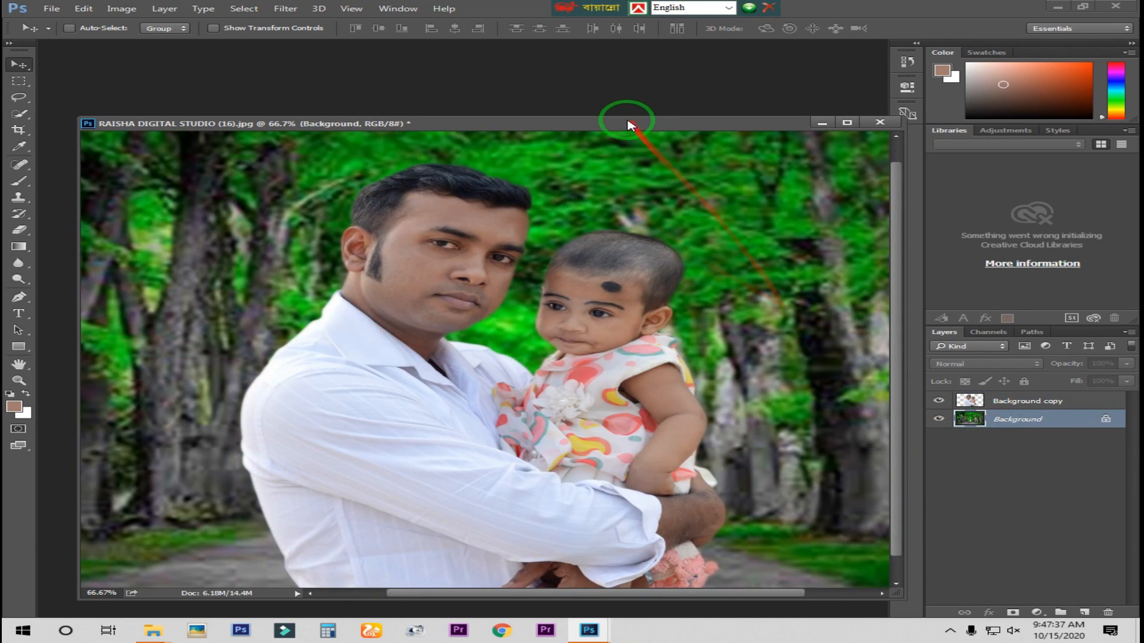
drag(625, 123, 574, 66)
drag(846, 539, 883, 614)
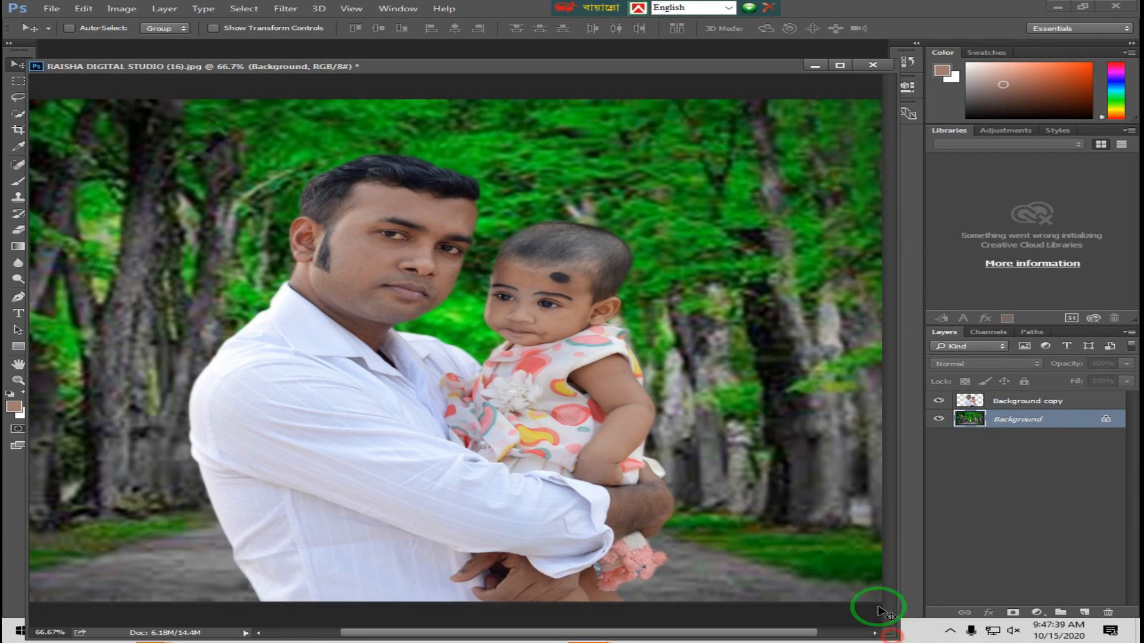
click(284, 11)
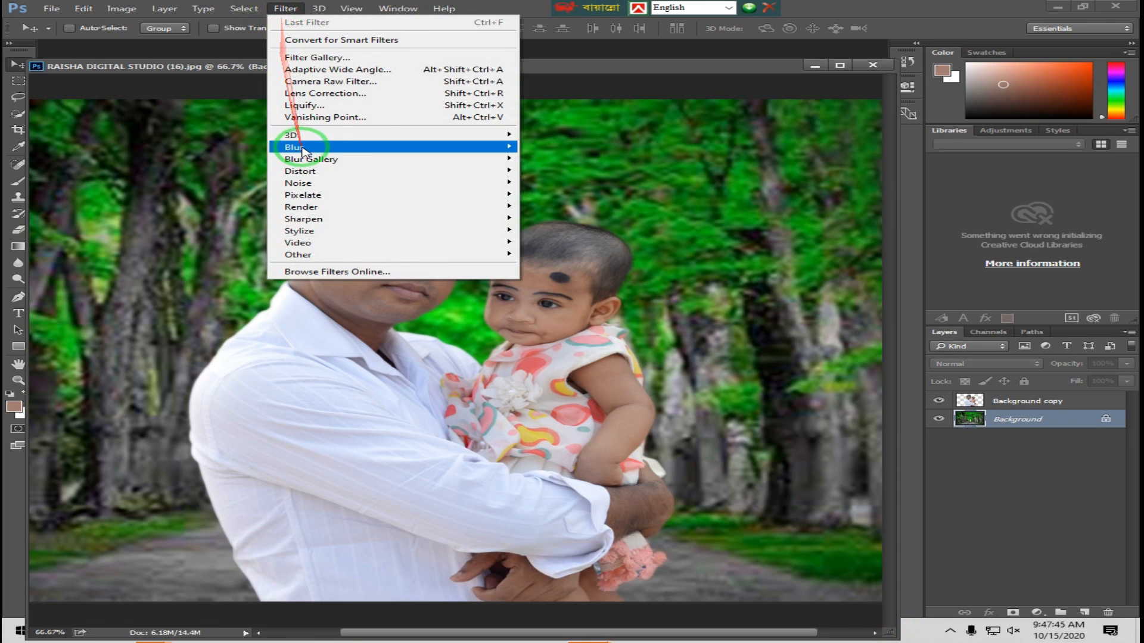
mouse_move(292, 149)
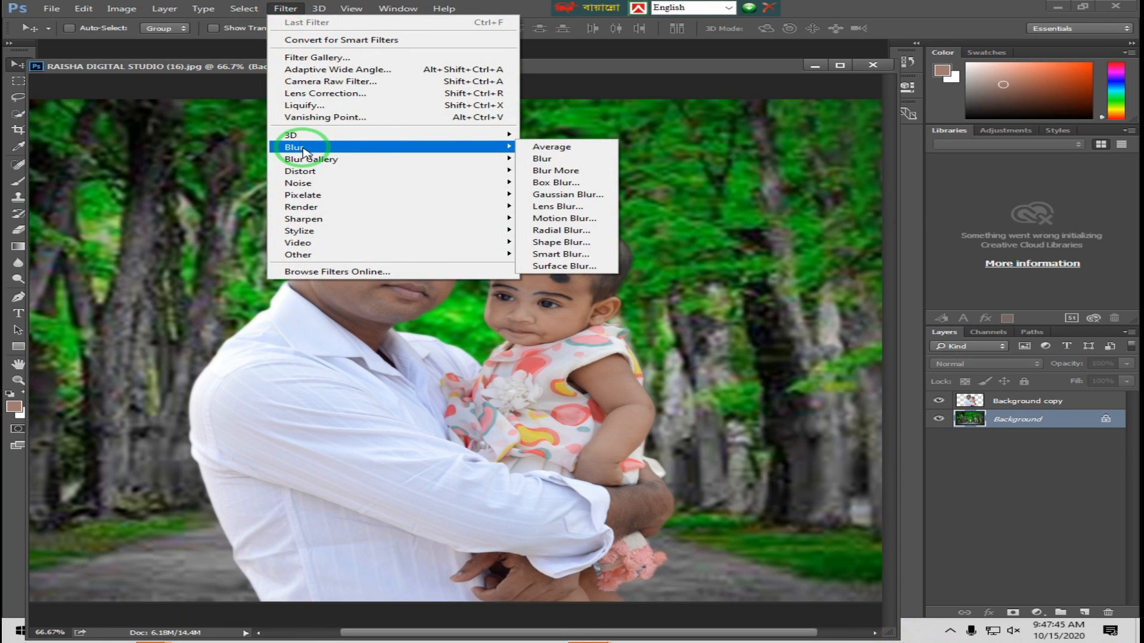
click(569, 194)
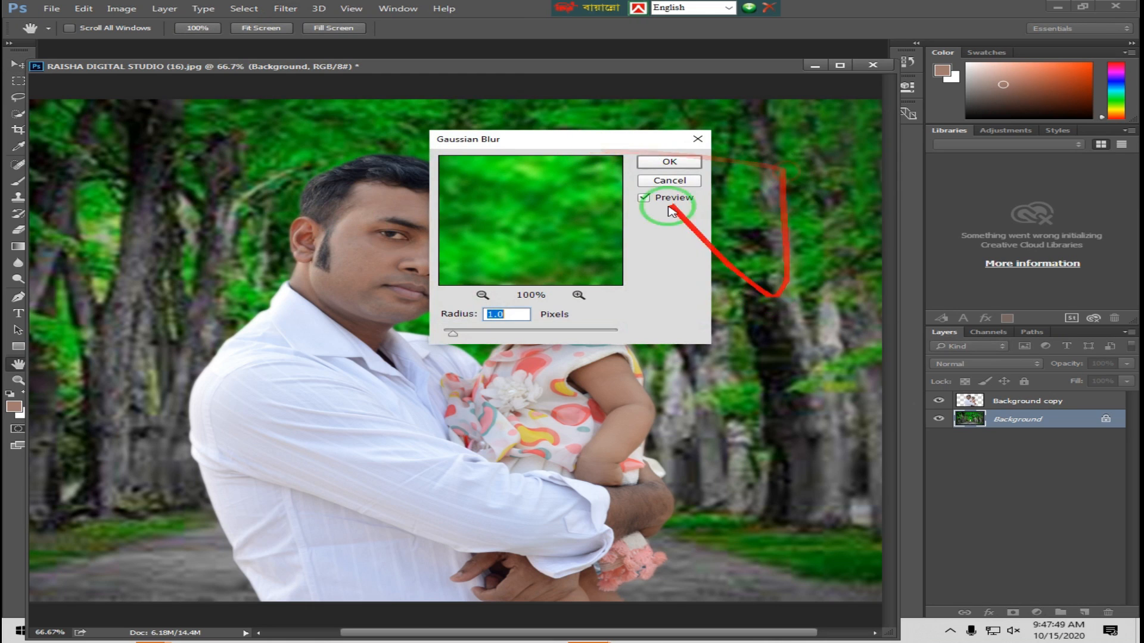
drag(558, 140, 809, 176)
drag(704, 369, 733, 370)
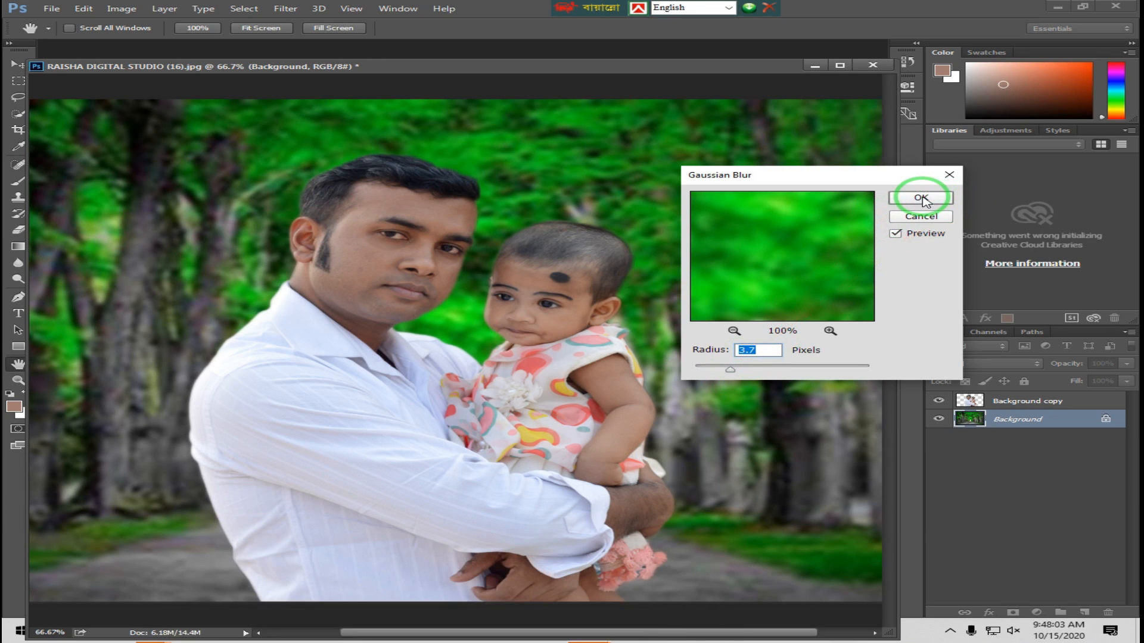
click(921, 199)
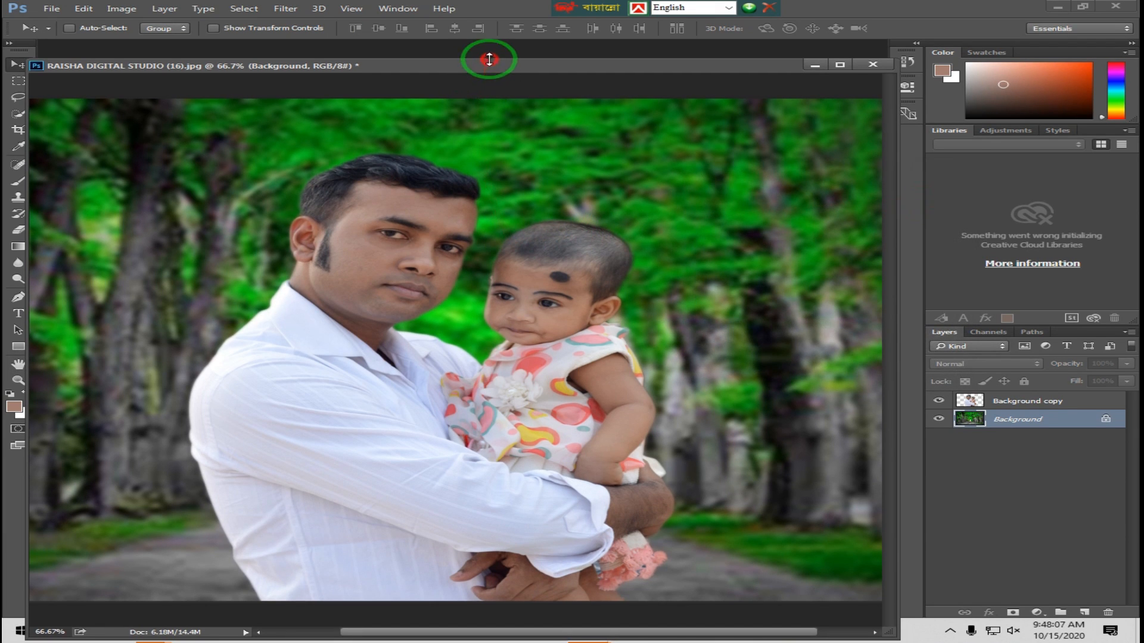
Flatten the cutout and the blurred road into a single Background layer.
drag(492, 67, 496, 68)
click(1019, 420)
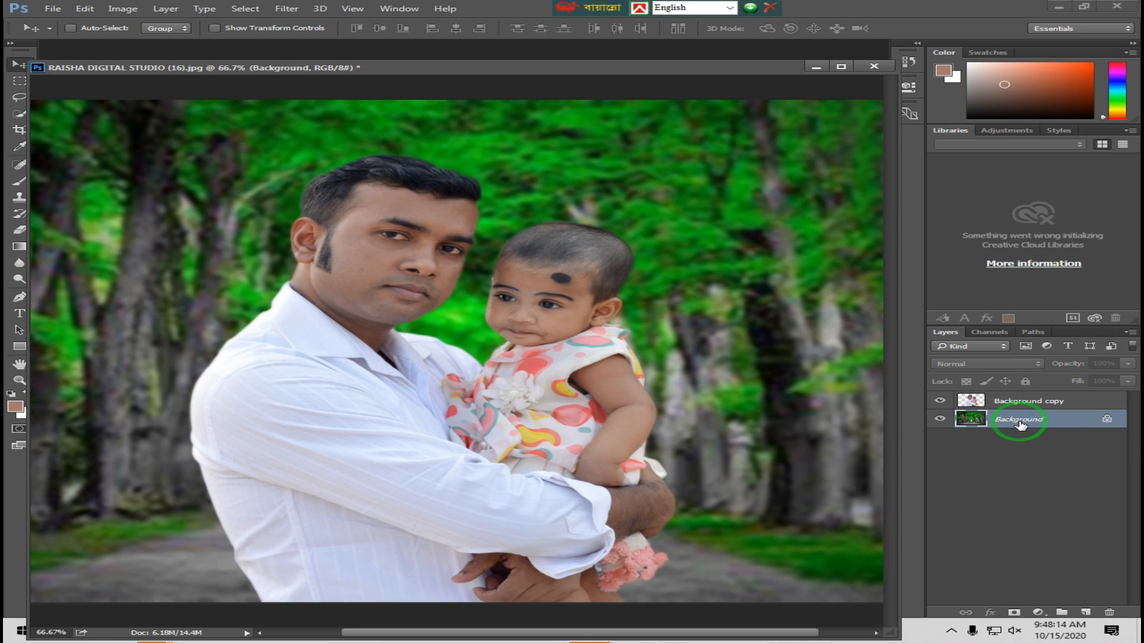
click(1009, 421)
right_click(1009, 423)
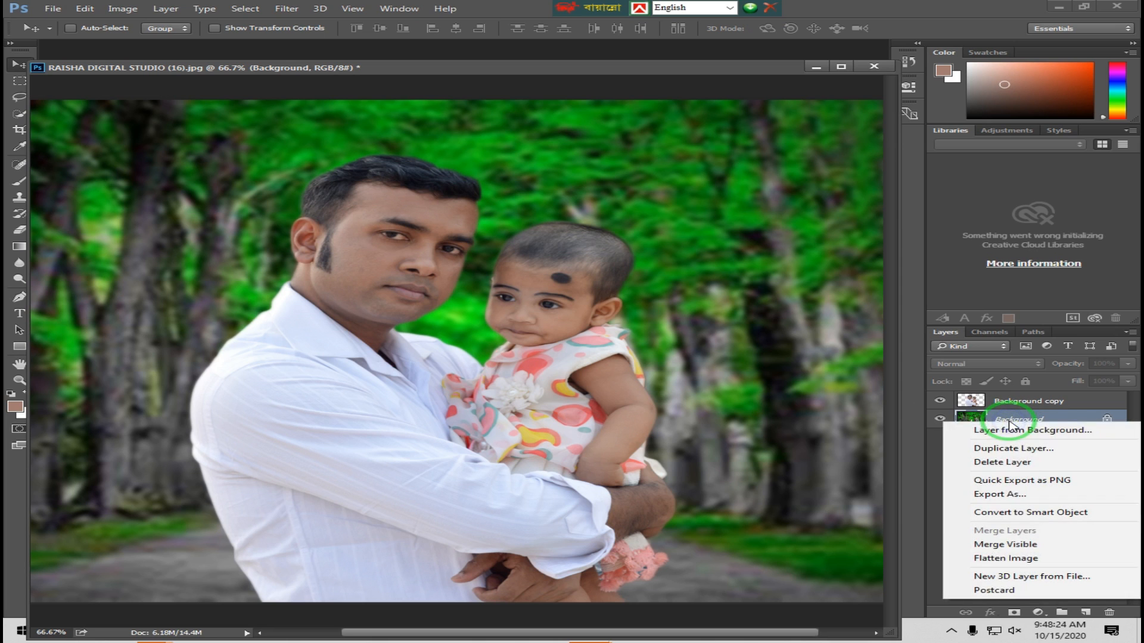
click(1004, 560)
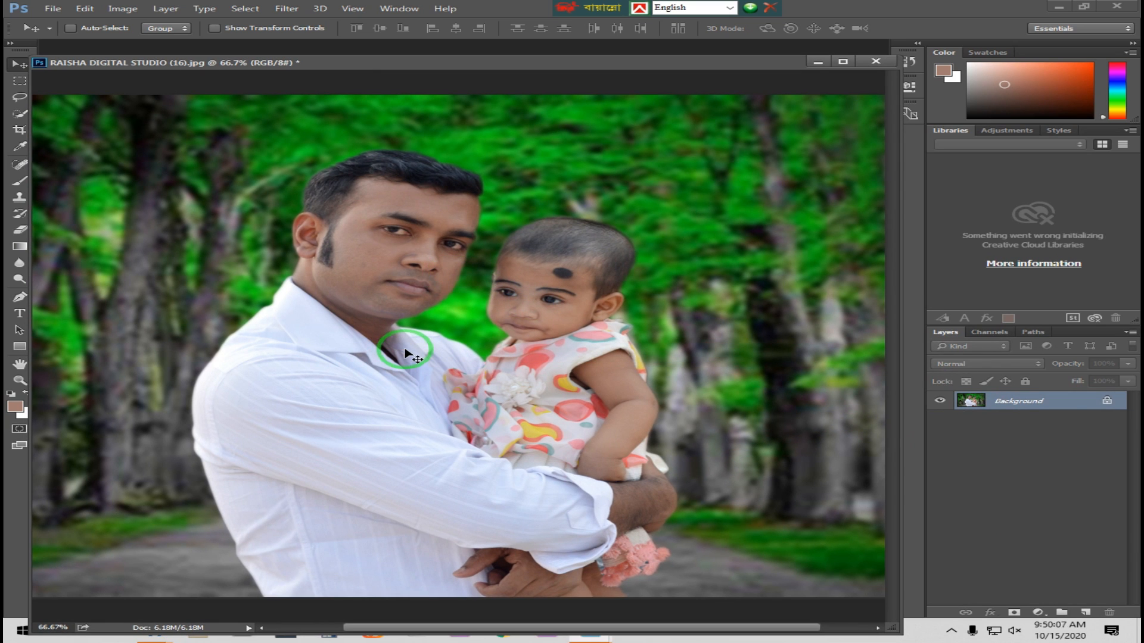
Duplicate the flattened Background layer.
key(z)
click(432, 255)
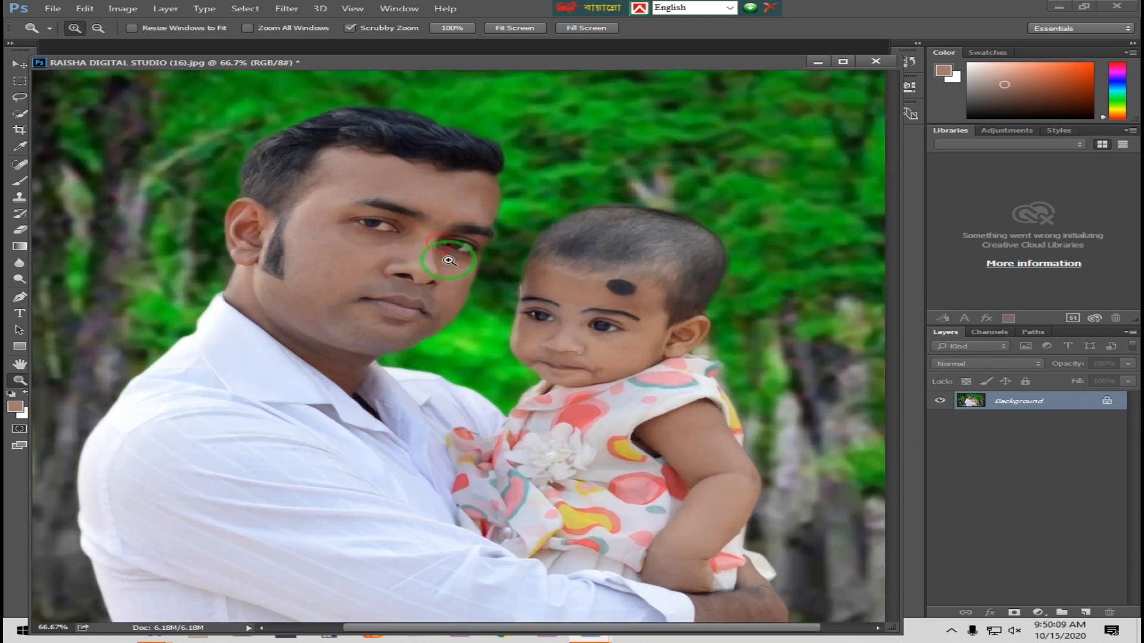
drag(434, 255, 457, 260)
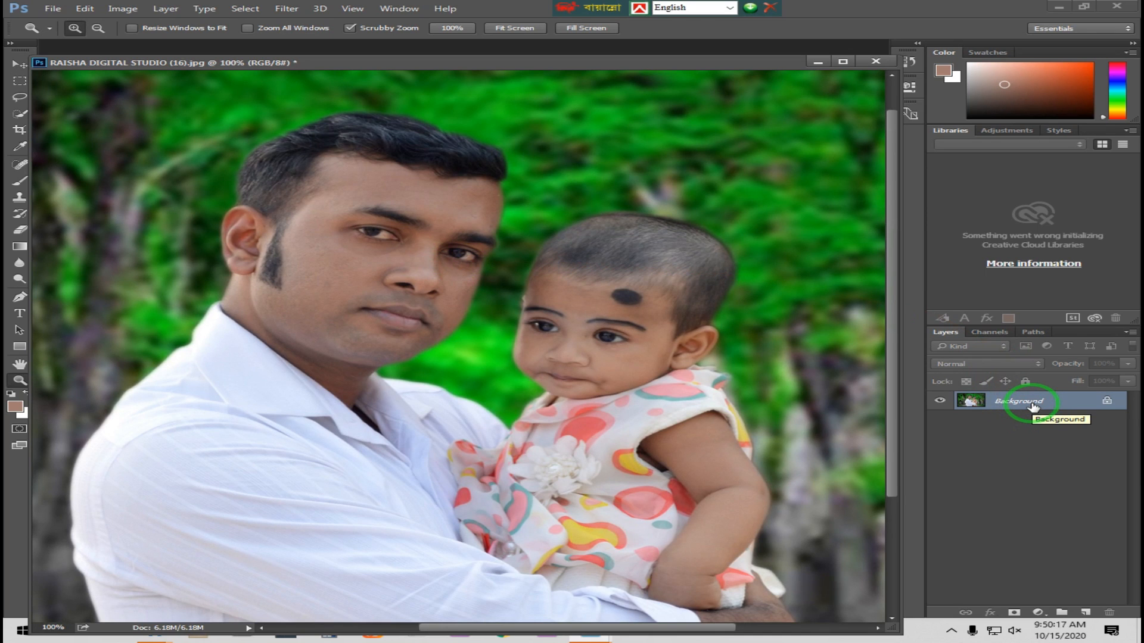
drag(1031, 405, 1085, 612)
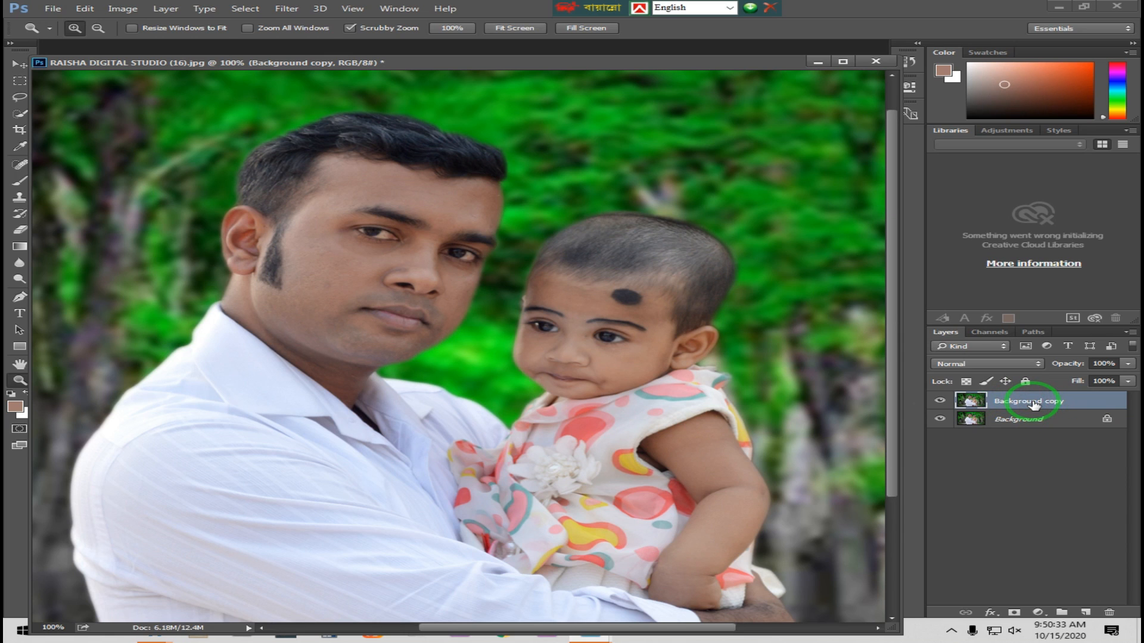
Apply a Surface Blur with a radius of 10 pixels and a threshold of 15 levels to the Background copy layer.
click(287, 8)
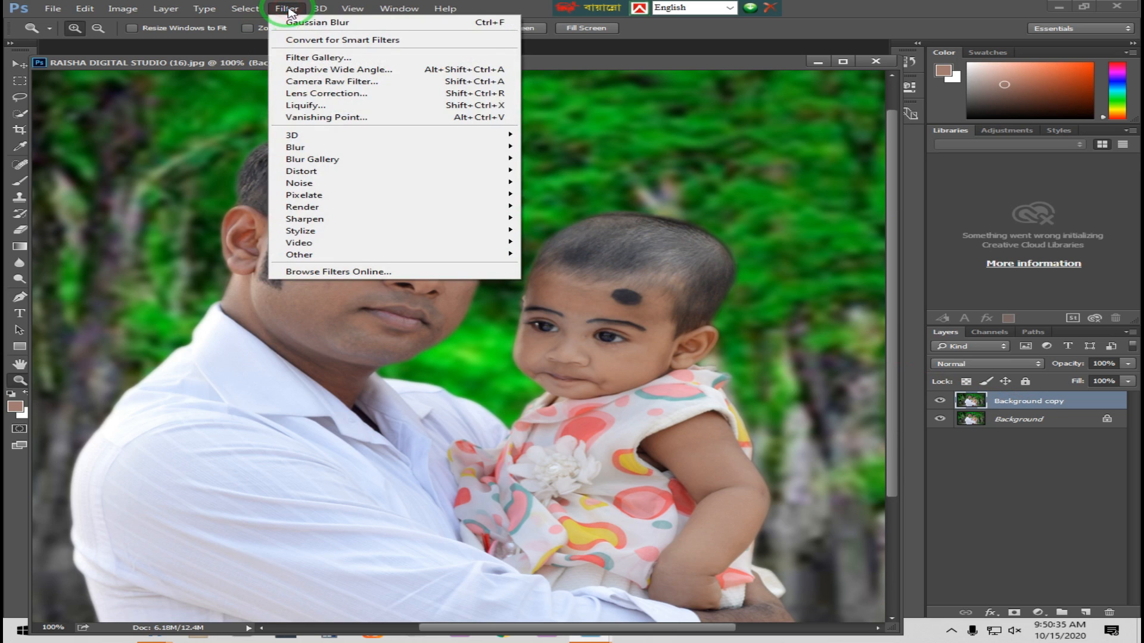
mouse_move(304, 149)
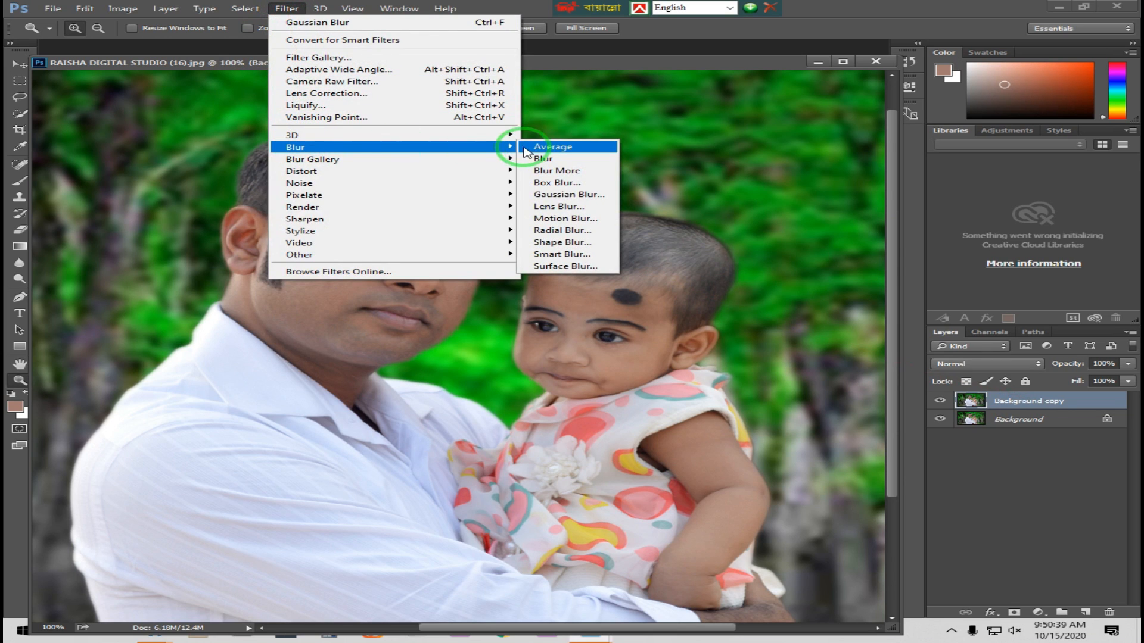
click(564, 271)
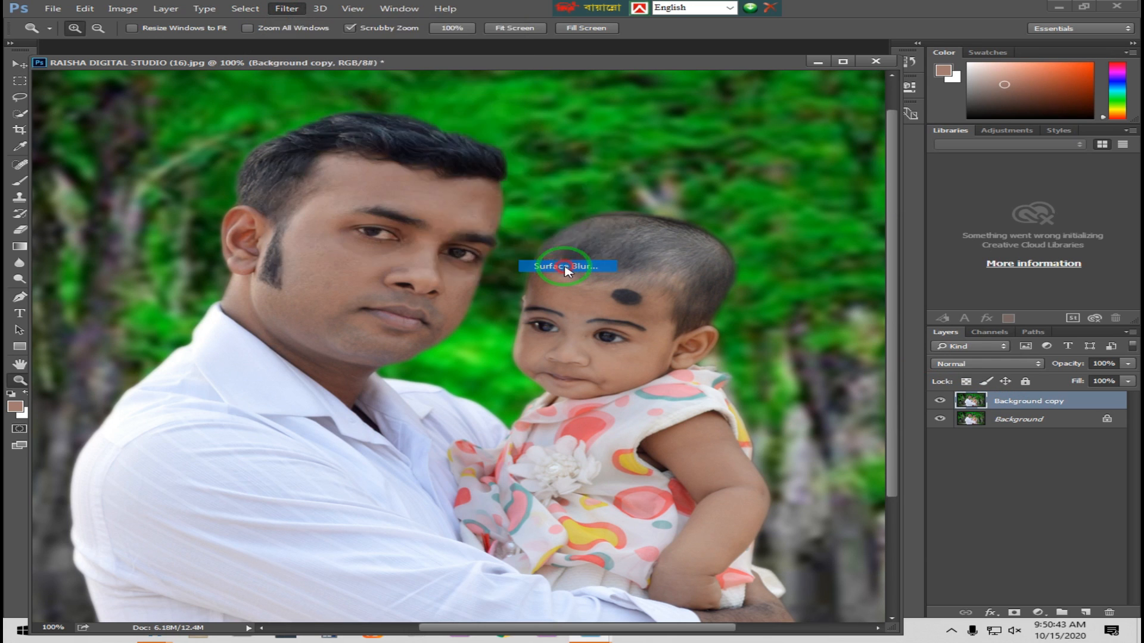
drag(555, 126, 762, 191)
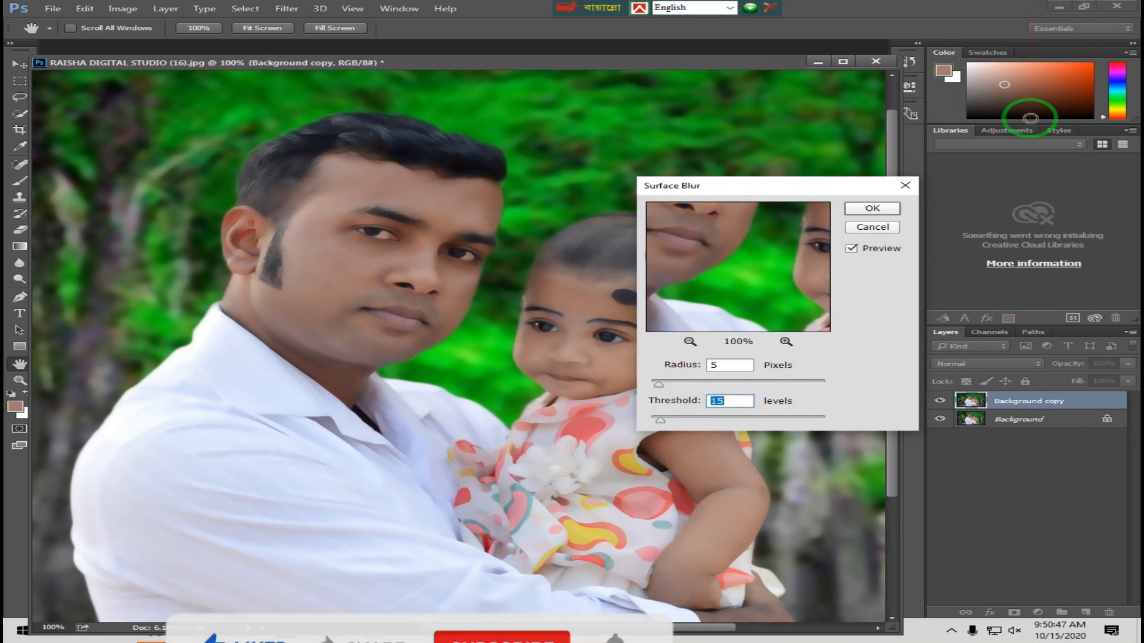
drag(659, 384, 672, 388)
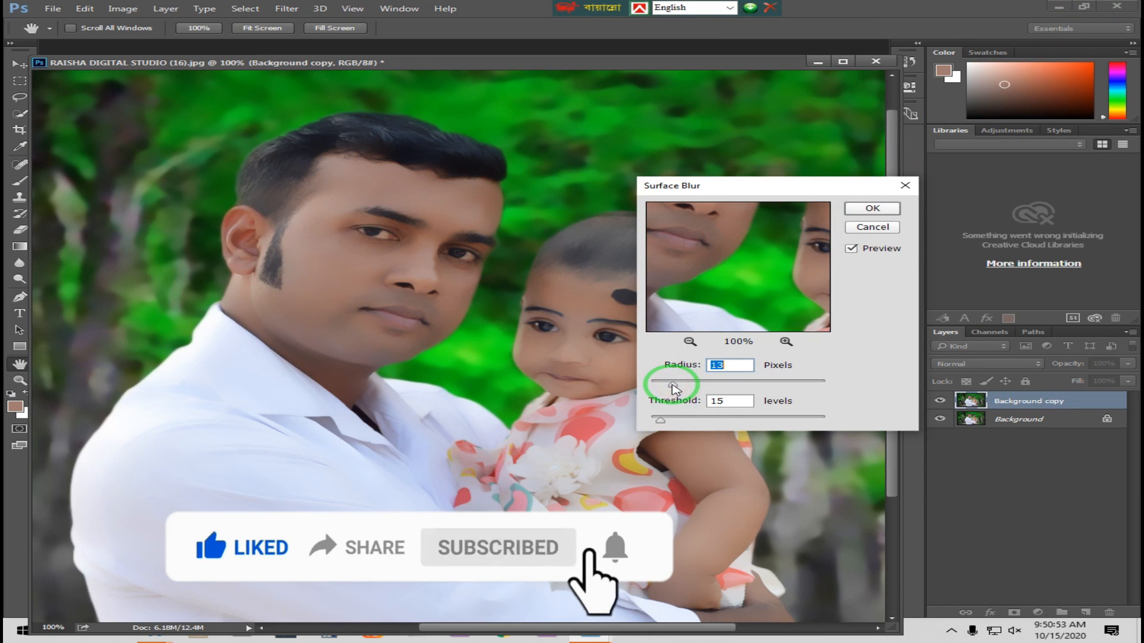
double_click(729, 368)
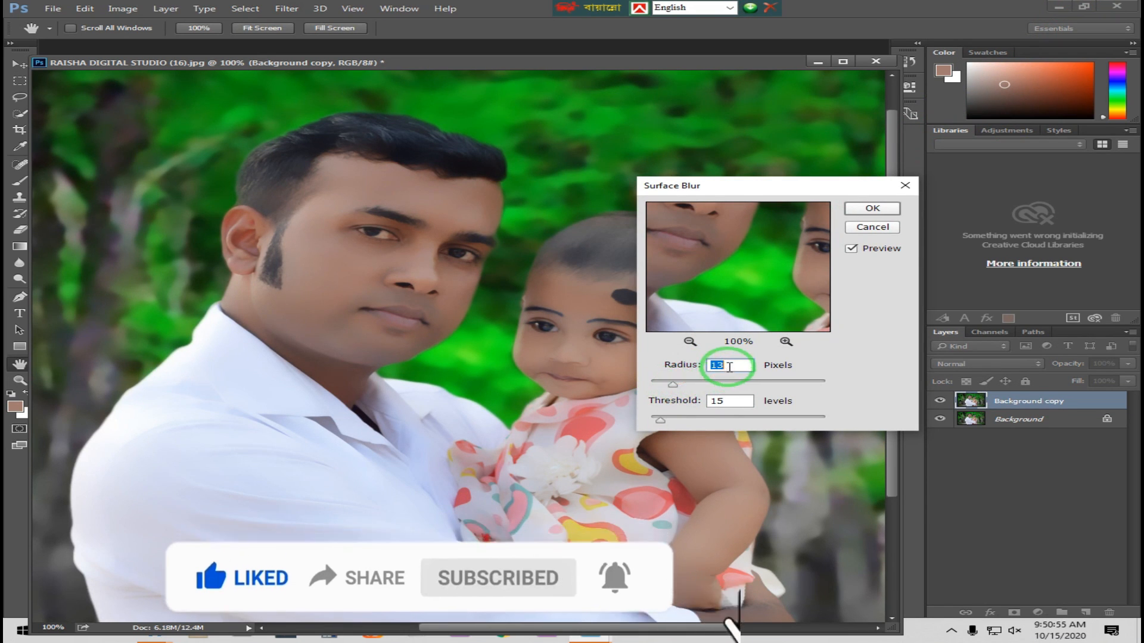
drag(658, 388, 672, 388)
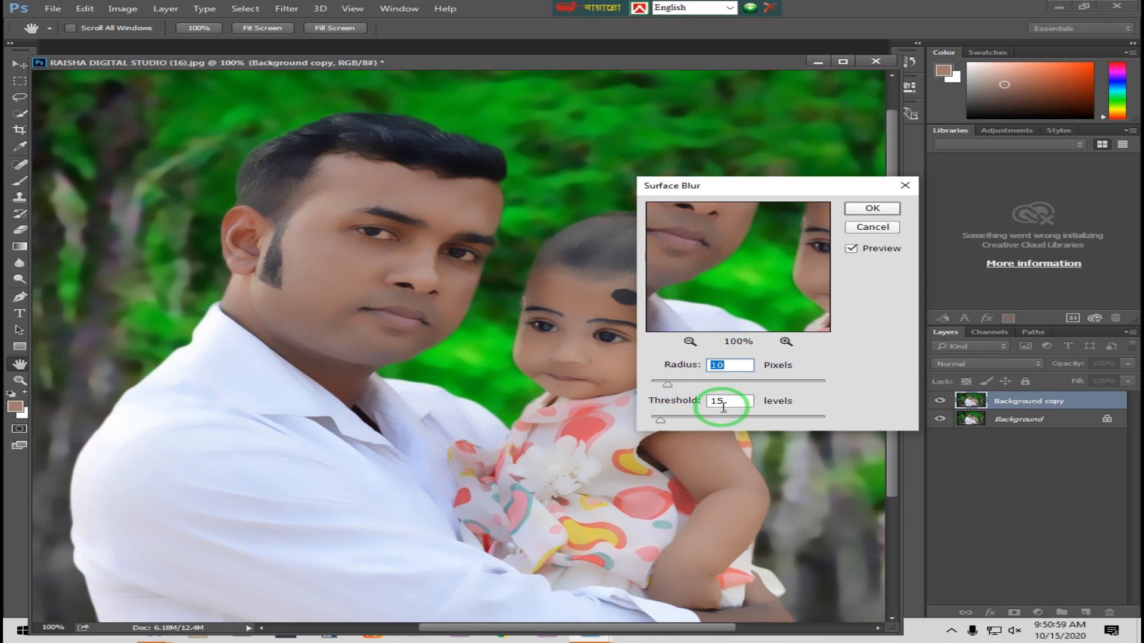
click(871, 209)
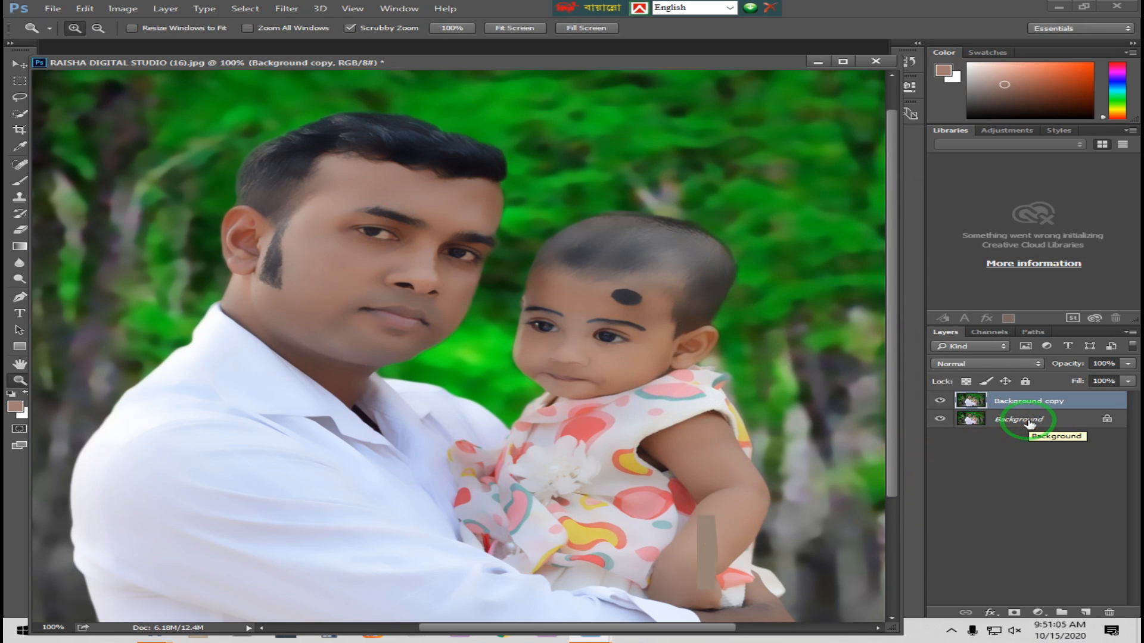
Add a black layer mask that hides the whole surface-blurred Background copy layer.
key(alt)
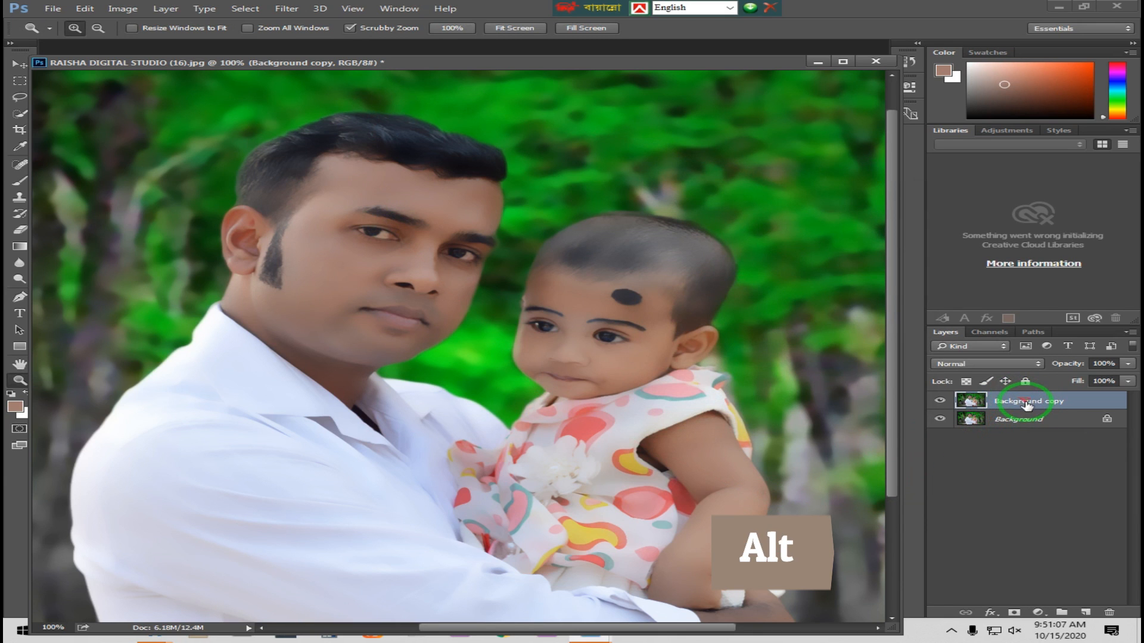
alt+click(1015, 612)
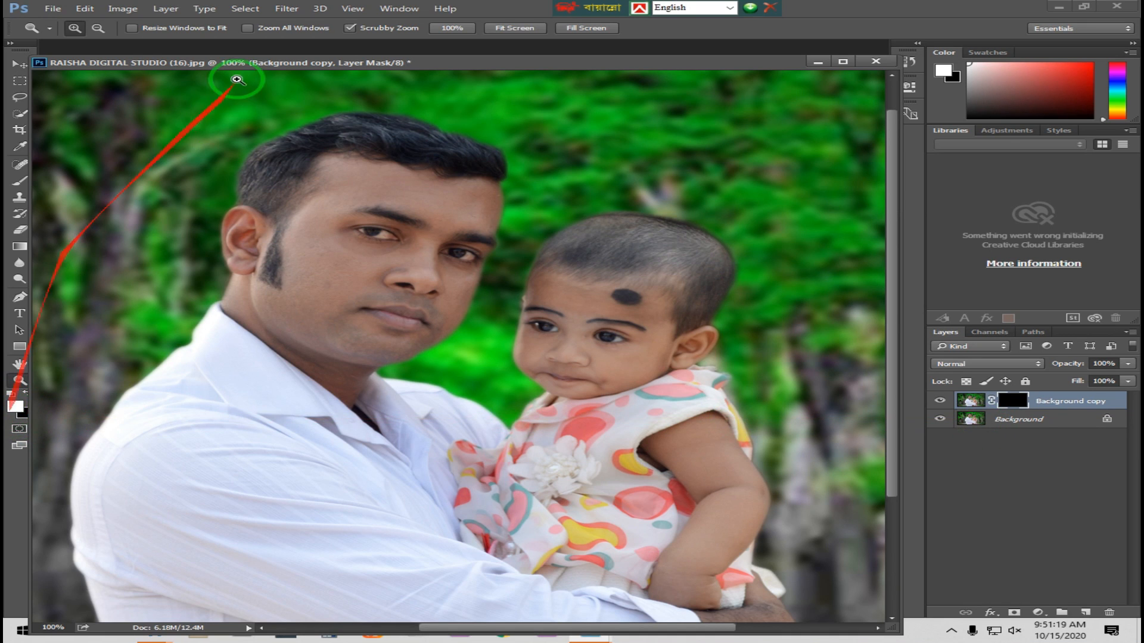
drag(235, 63, 248, 62)
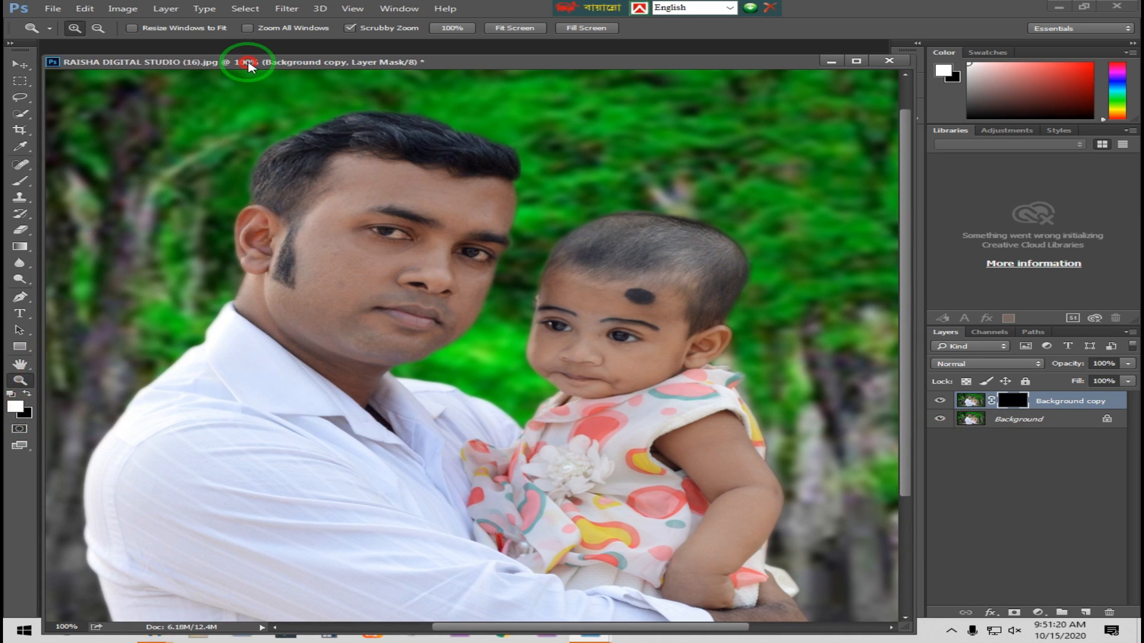
Set up a white Soft Round brush with a size of 46 px and 0% hardness.
click(16, 407)
click(750, 153)
key(z)
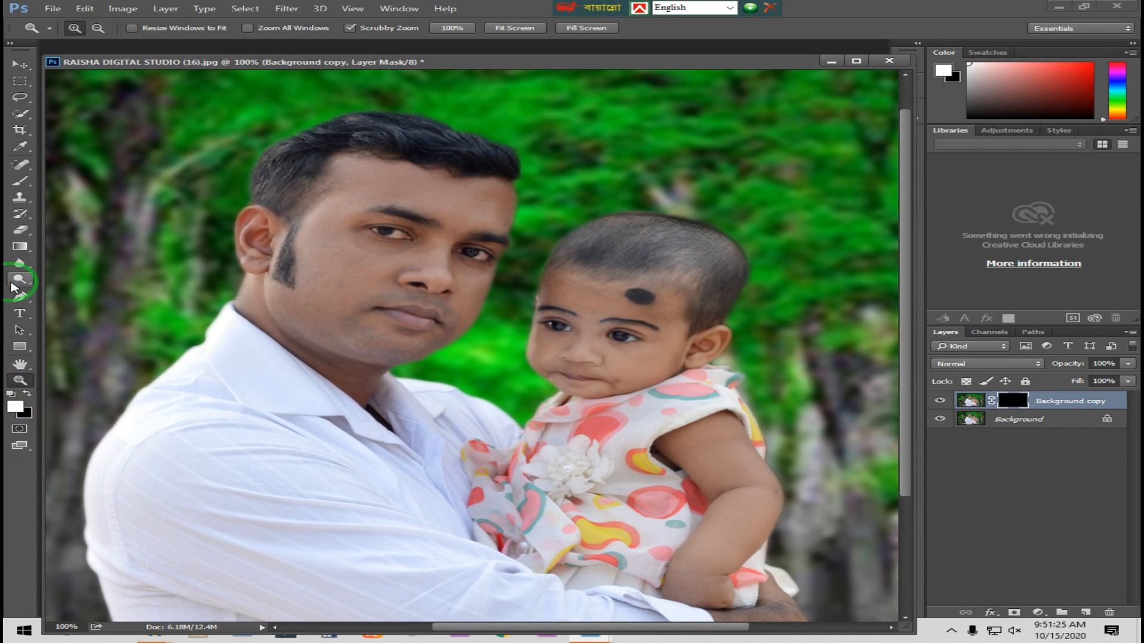
click(20, 181)
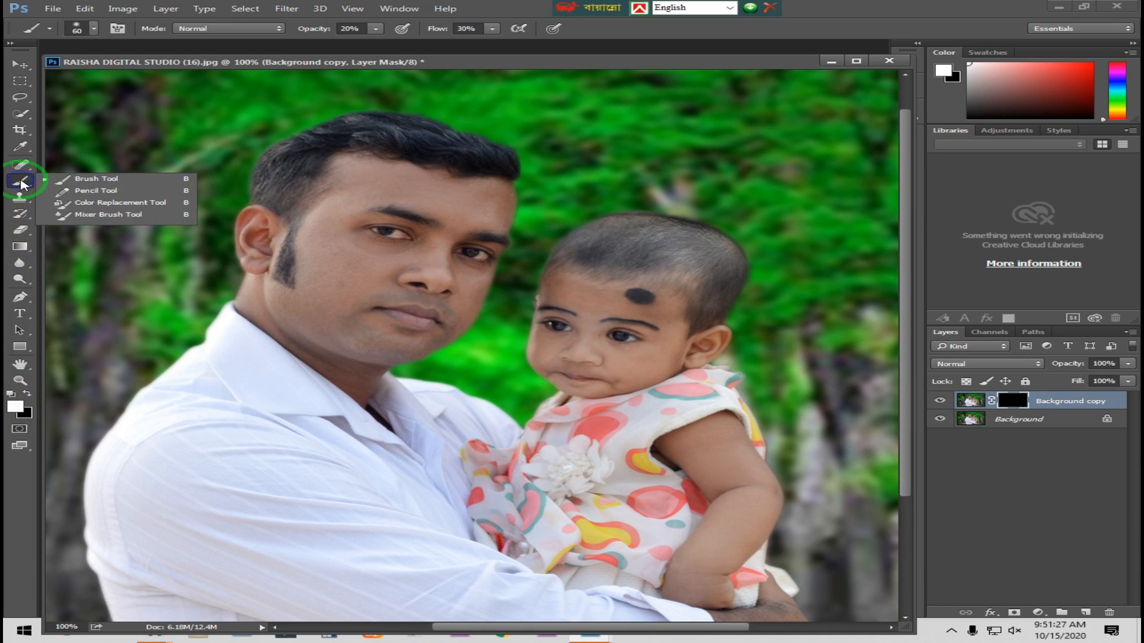
click(87, 182)
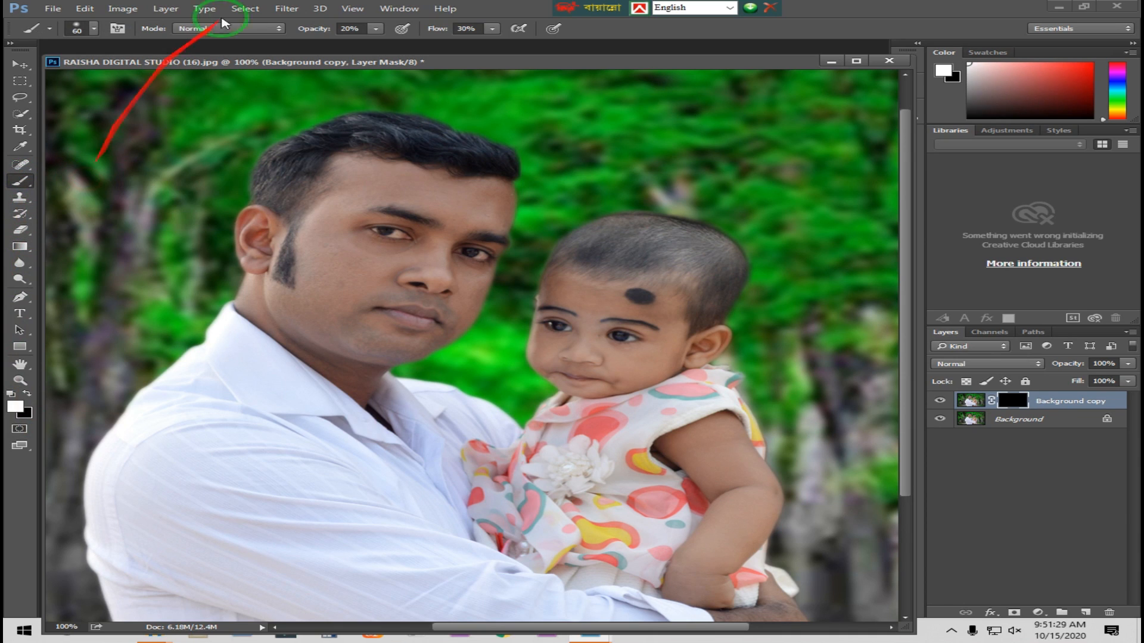
click(94, 28)
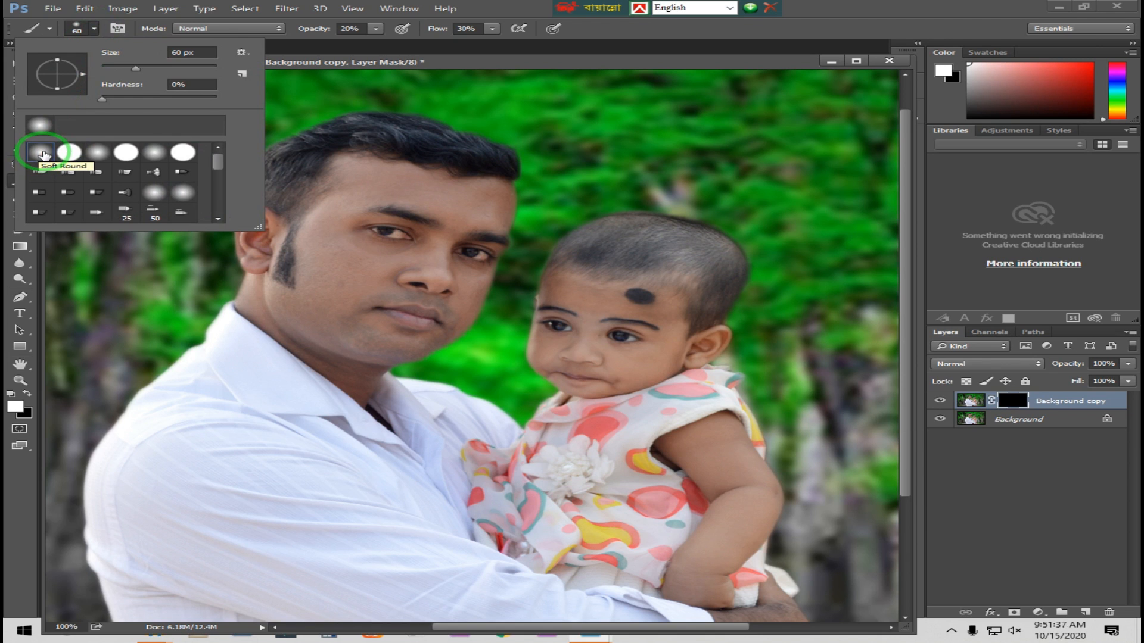
click(43, 155)
click(103, 99)
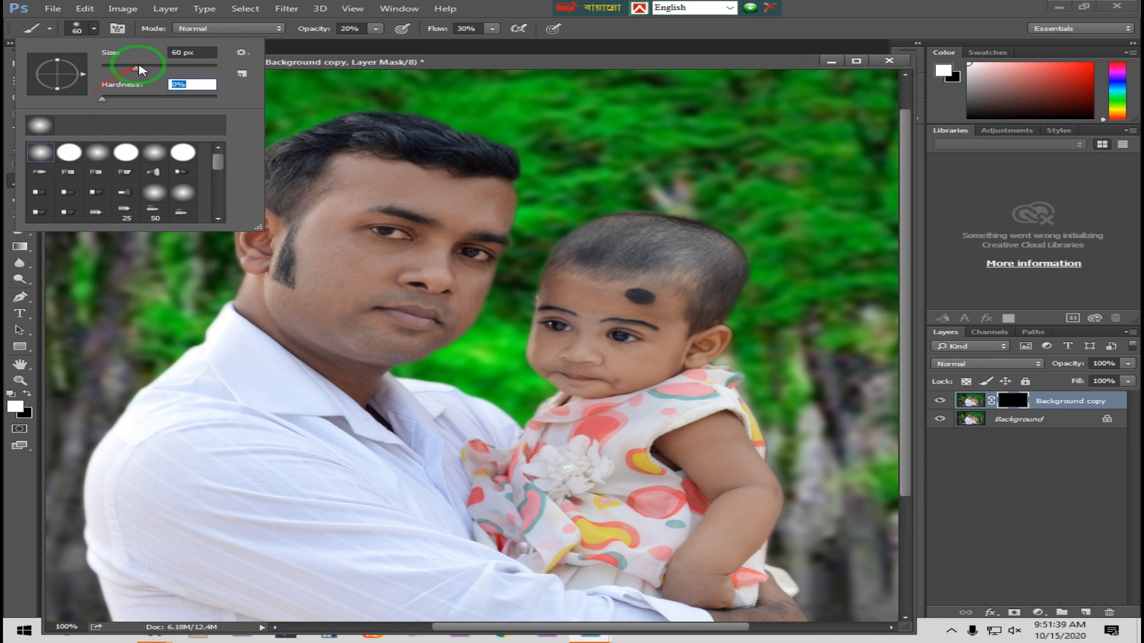
drag(136, 69, 127, 68)
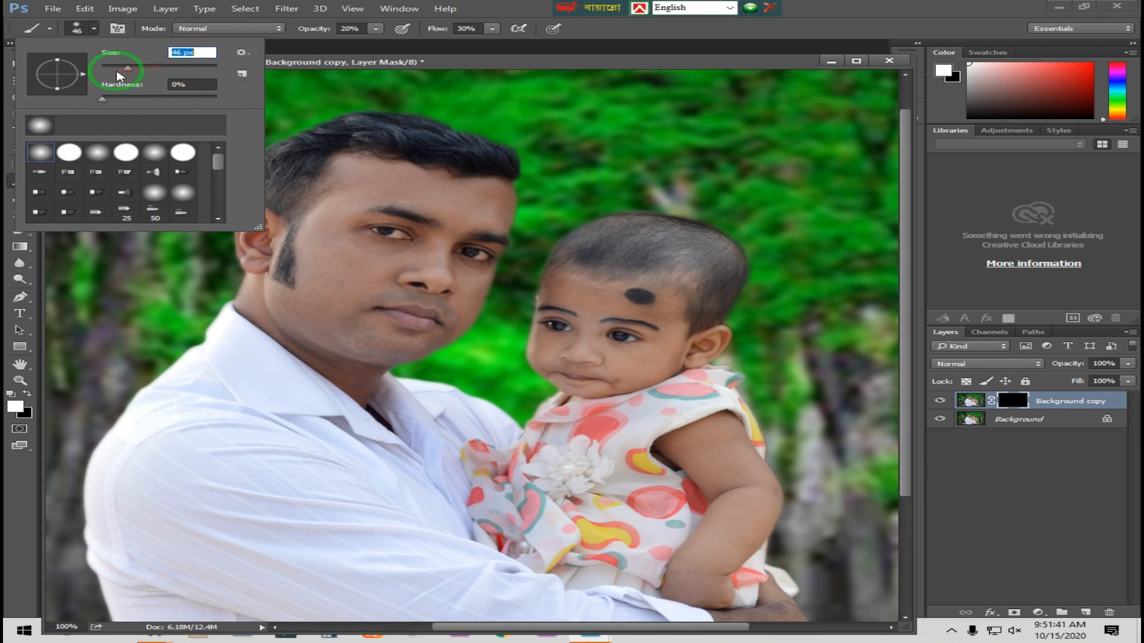
key(Return)
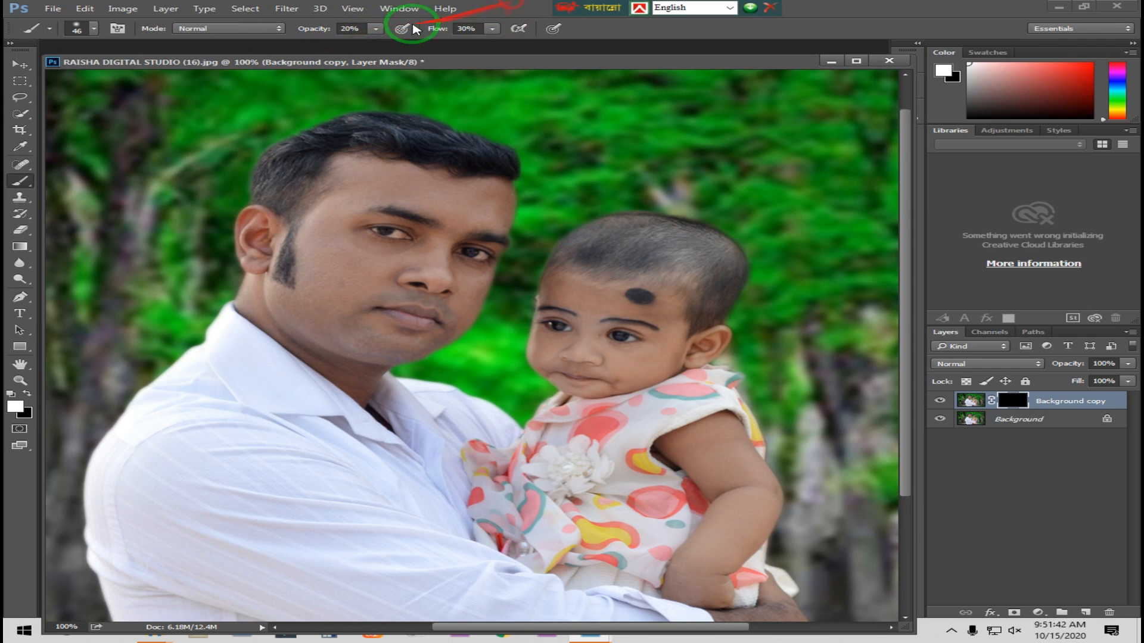
Set the brush's opacity and flow to 100%.
click(377, 29)
click(493, 28)
drag(374, 43, 659, 43)
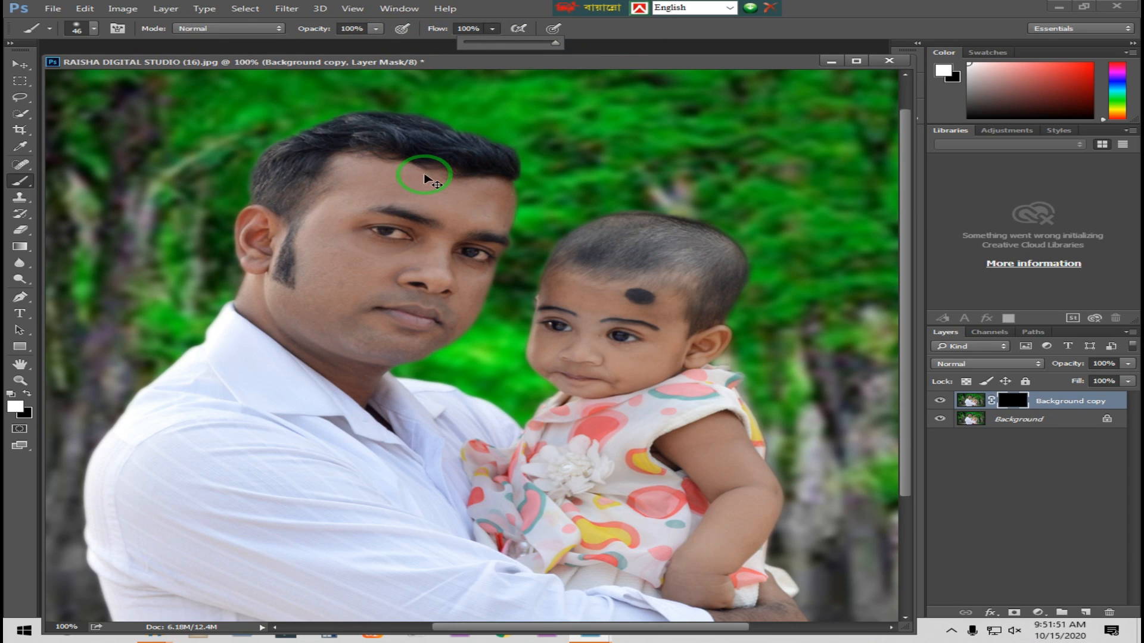
Paint white on the mask over the man's face and neck to reveal the smoothed skin, reducing the brush to 30 px for finer areas.
key(ctrl+plus)
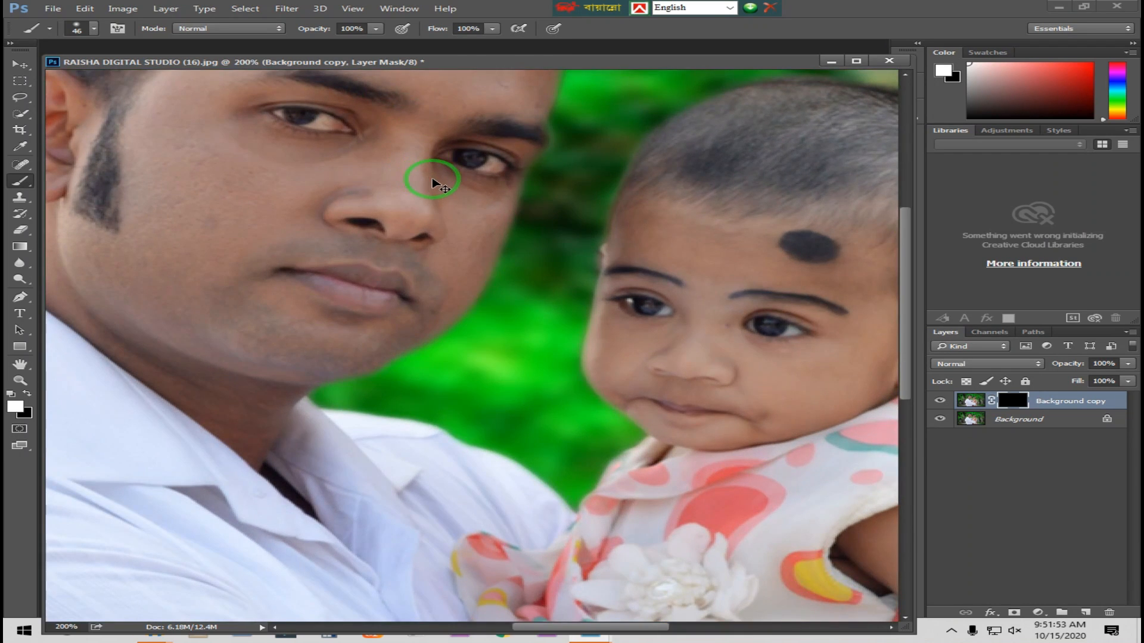
key(ctrl+minus)
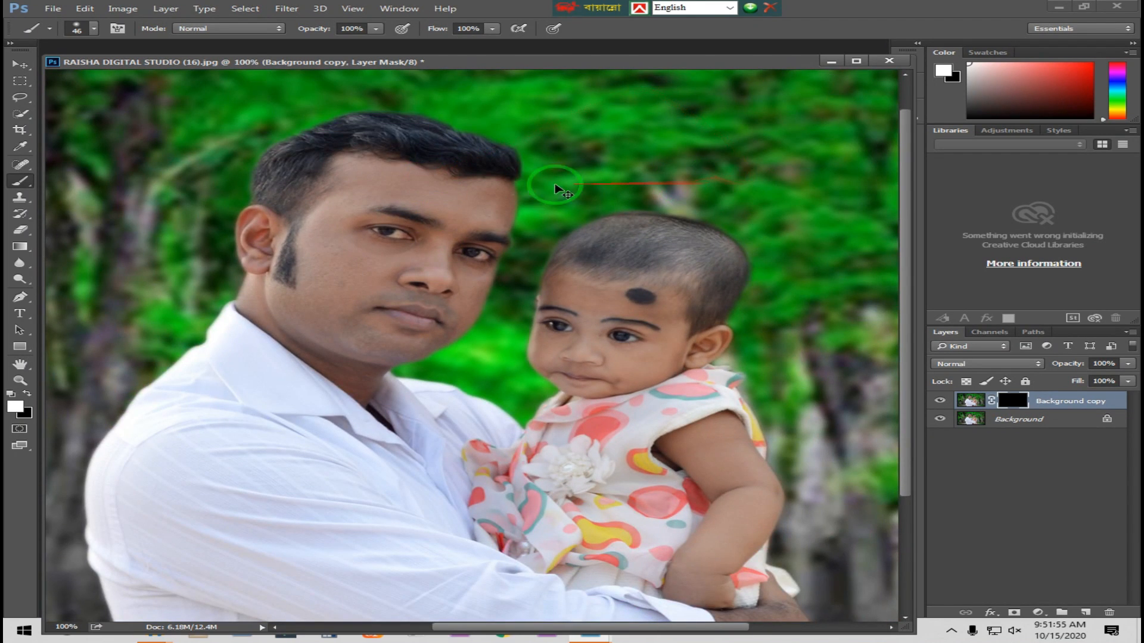
key(ctrl+minus)
key(ctrl+plus)
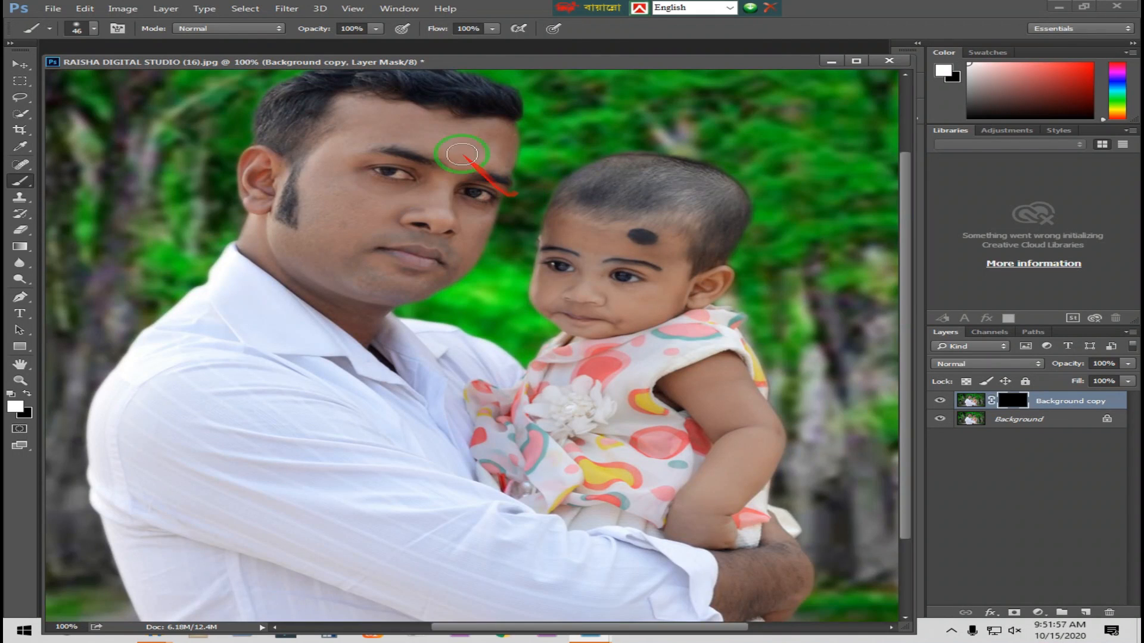
drag(462, 154, 457, 216)
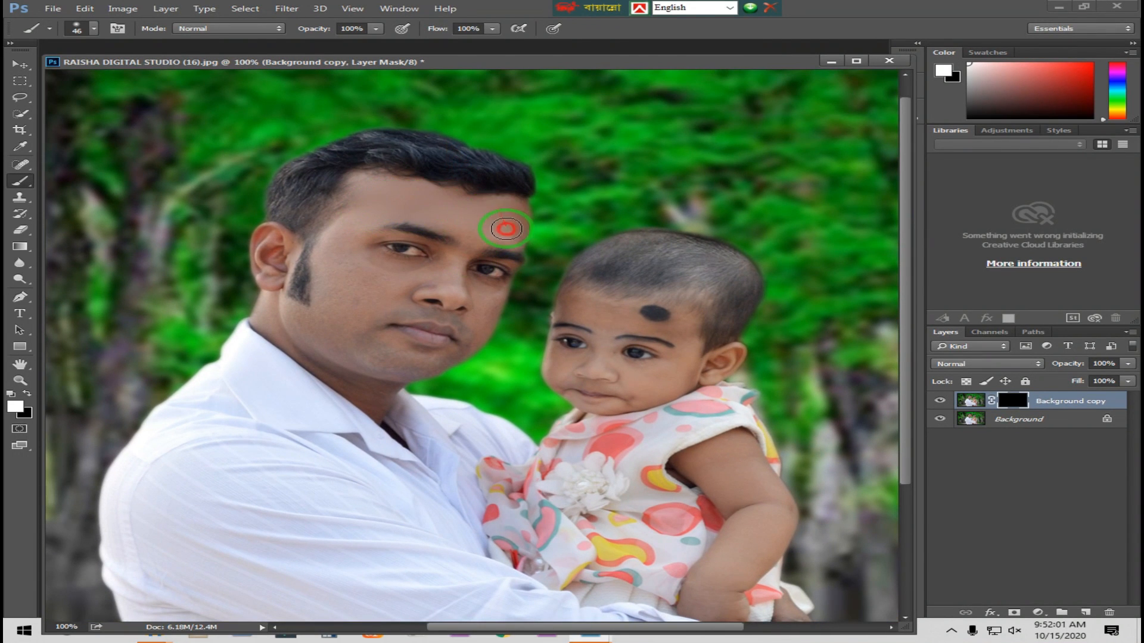
key(ctrl+plus)
drag(477, 127, 580, 315)
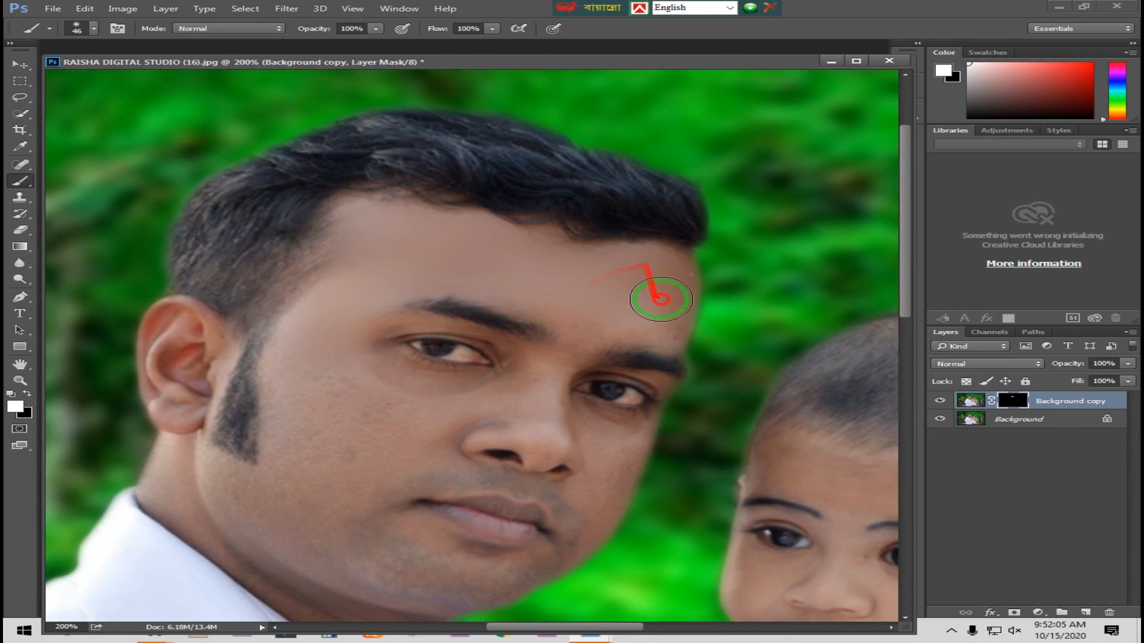
scroll(560, 310, down, 1)
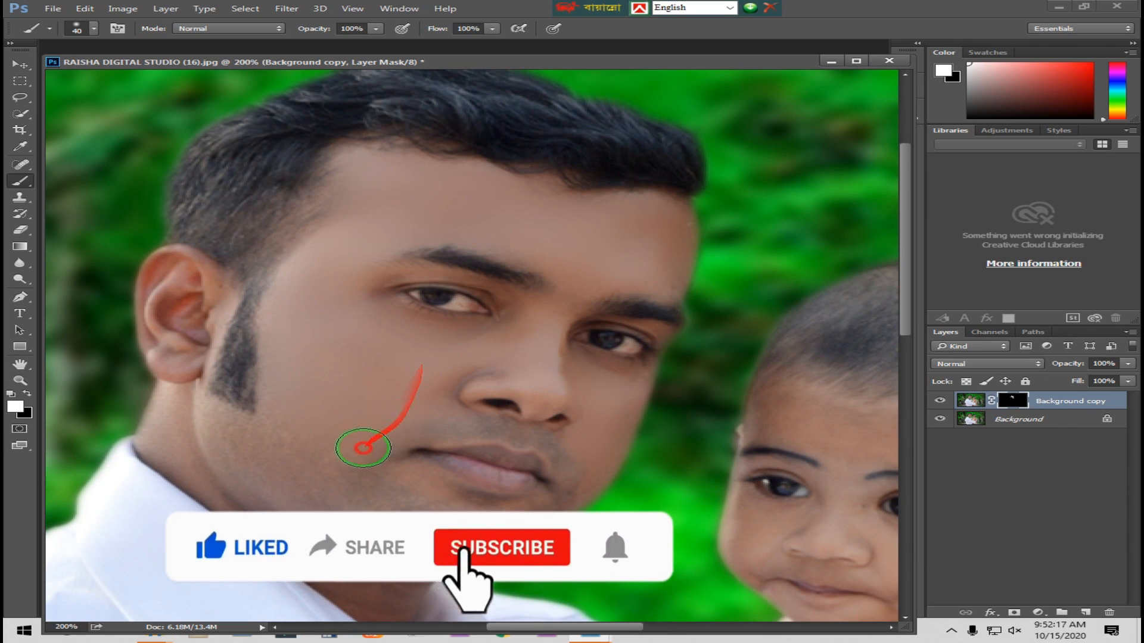
scroll(357, 357, down, 3)
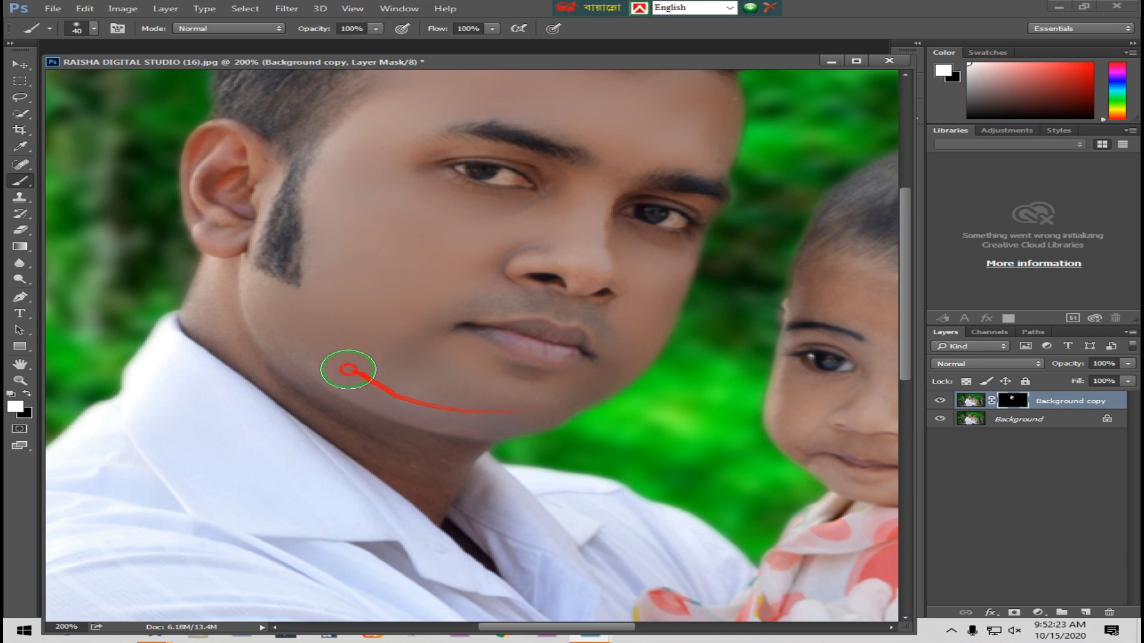
key(bracketleft)
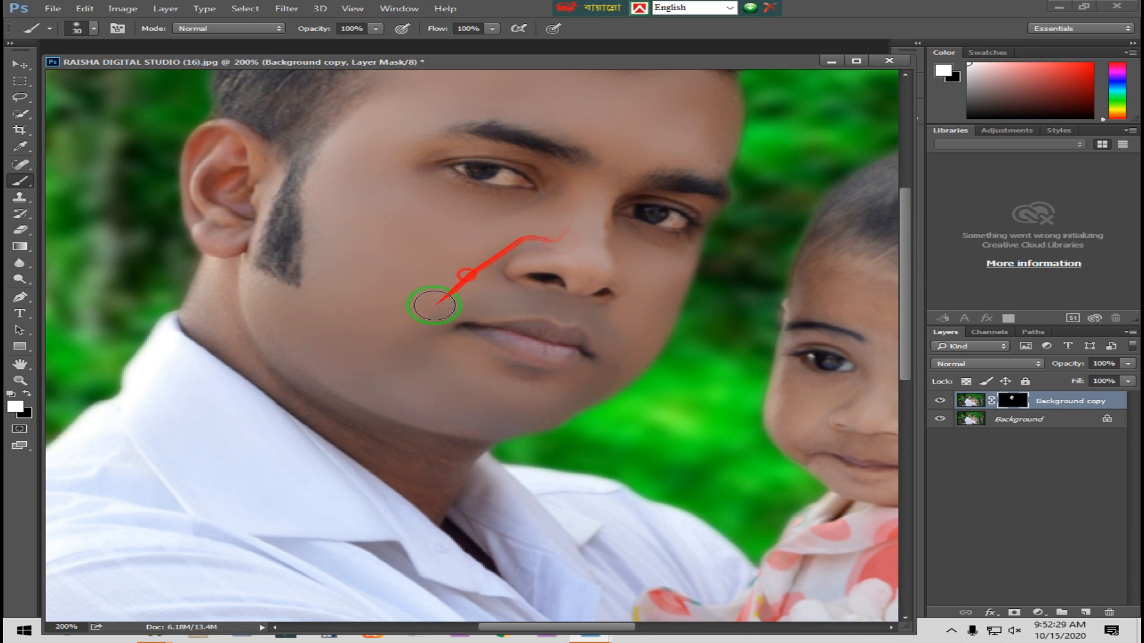
scroll(373, 280, down, 3)
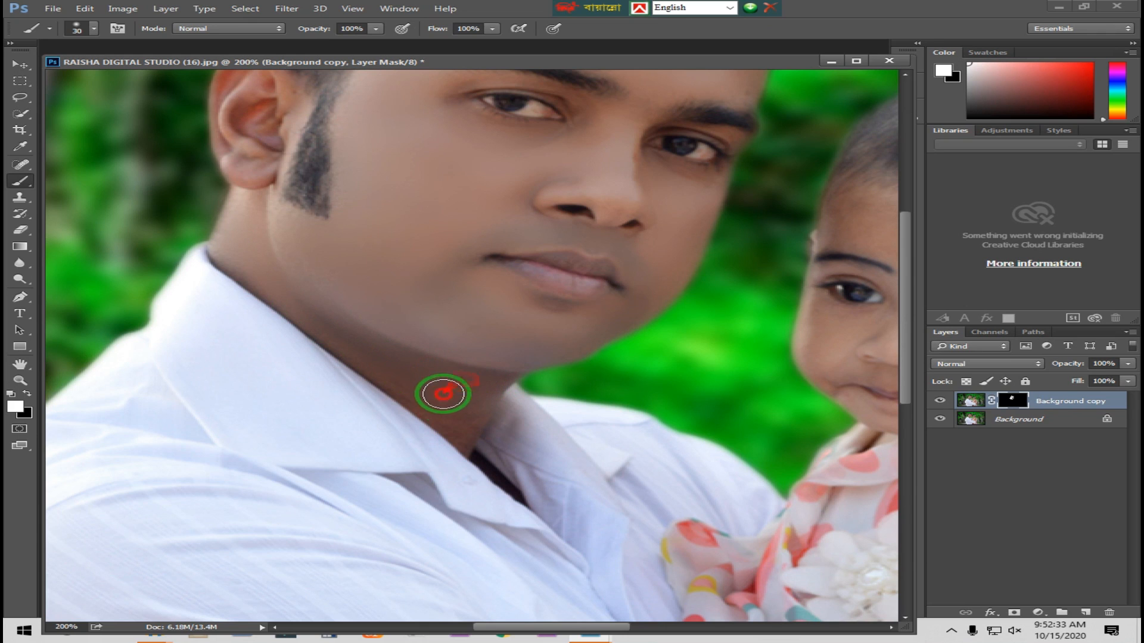
Paint white on the mask over the baby's face with the 30 px brush to reveal the smoothed skin.
drag(679, 306, 328, 391)
drag(592, 301, 523, 245)
key(ctrl+plus)
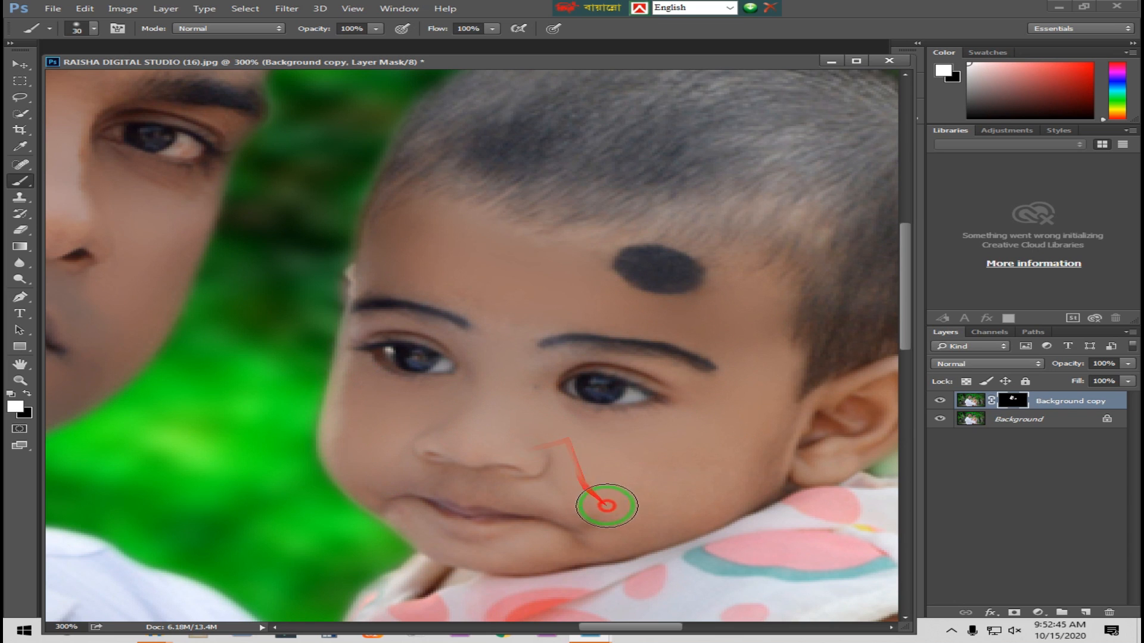
drag(537, 549, 592, 452)
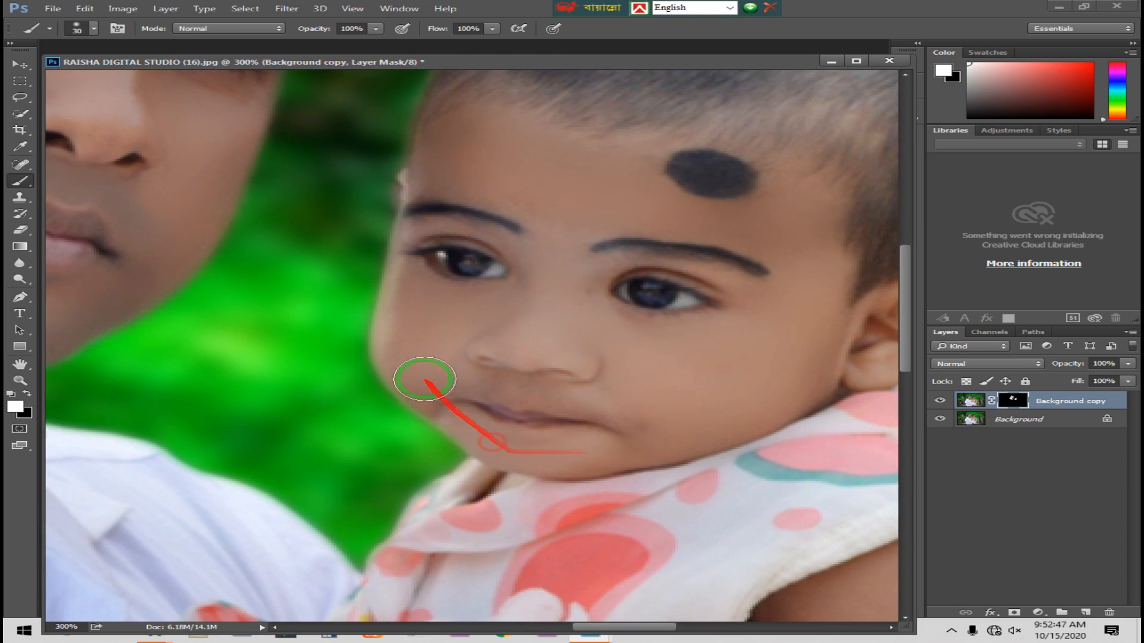
drag(700, 390, 456, 373)
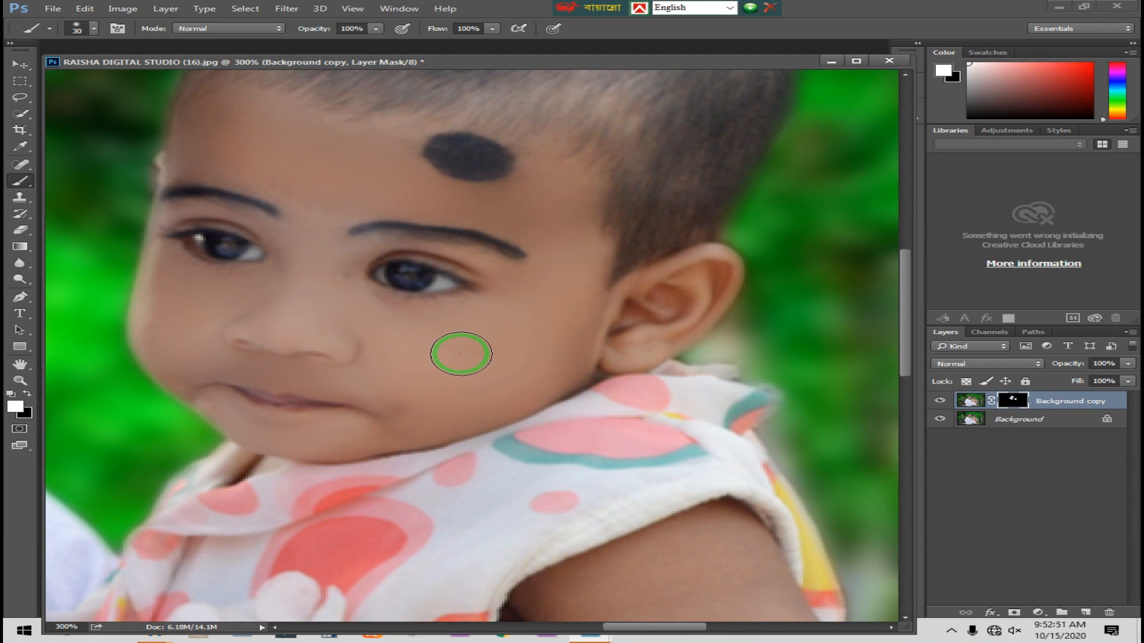
Flatten the masked skin-smoothing layer and the Background into a single layer.
key(ctrl+minus)
key(ctrl+minus)
key(ctrl+minus)
mouse_move(462, 354)
mouse_down()
mouse_move(476, 292)
mouse_move(516, 293)
mouse_up()
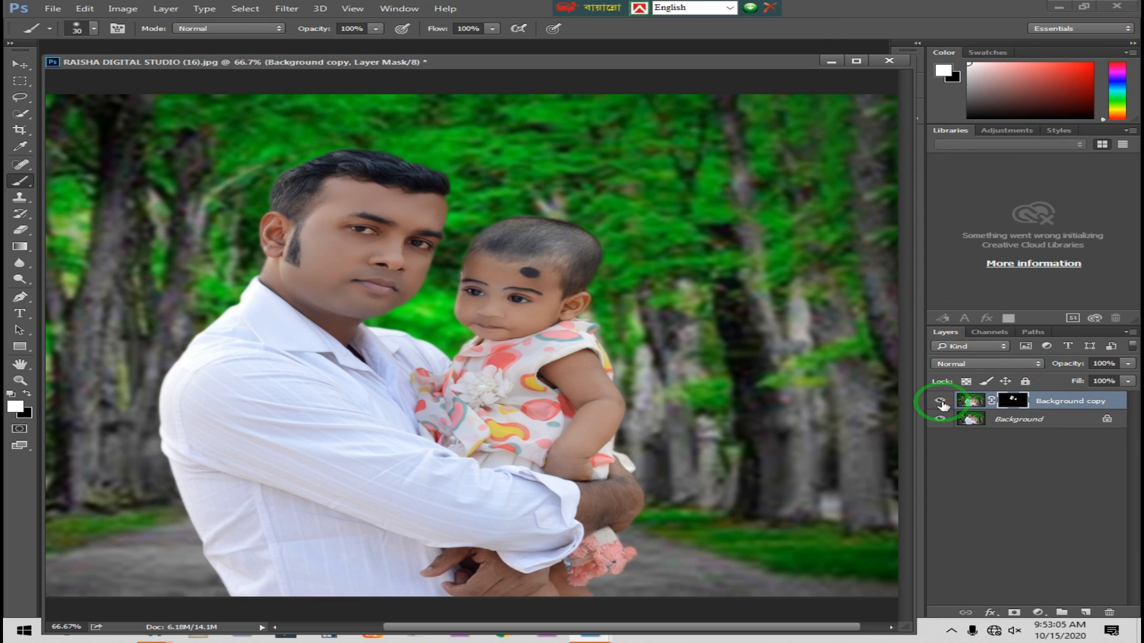
right_click(1012, 424)
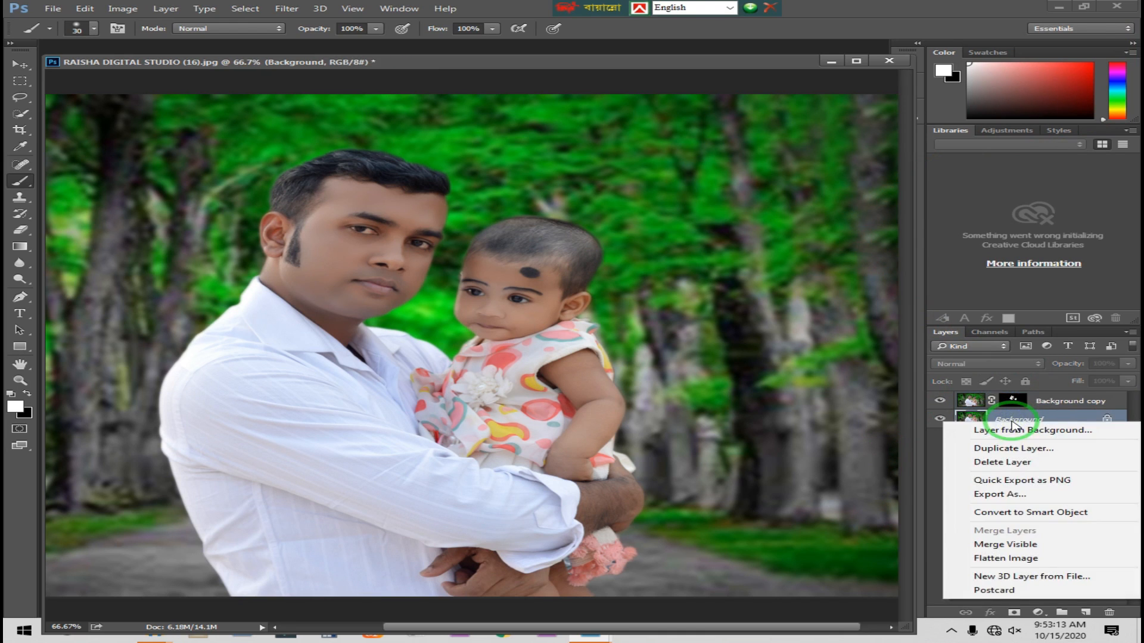
click(999, 560)
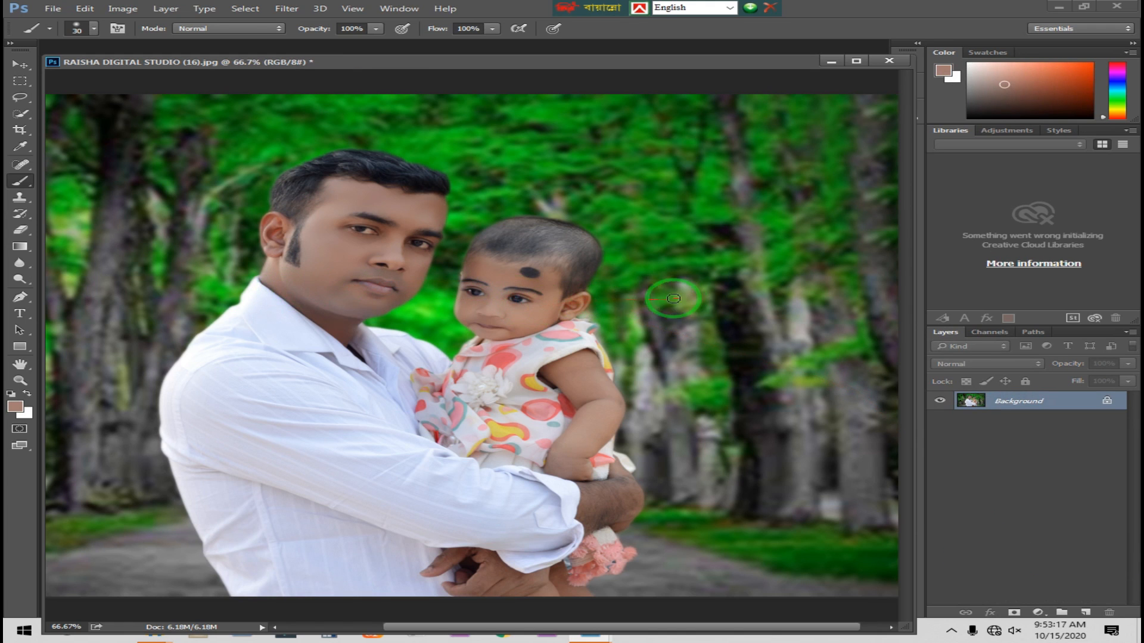
Add a Levels adjustment layer with the black input level at 13 and the white input level at 225.
key(z)
click(569, 277)
click(562, 283)
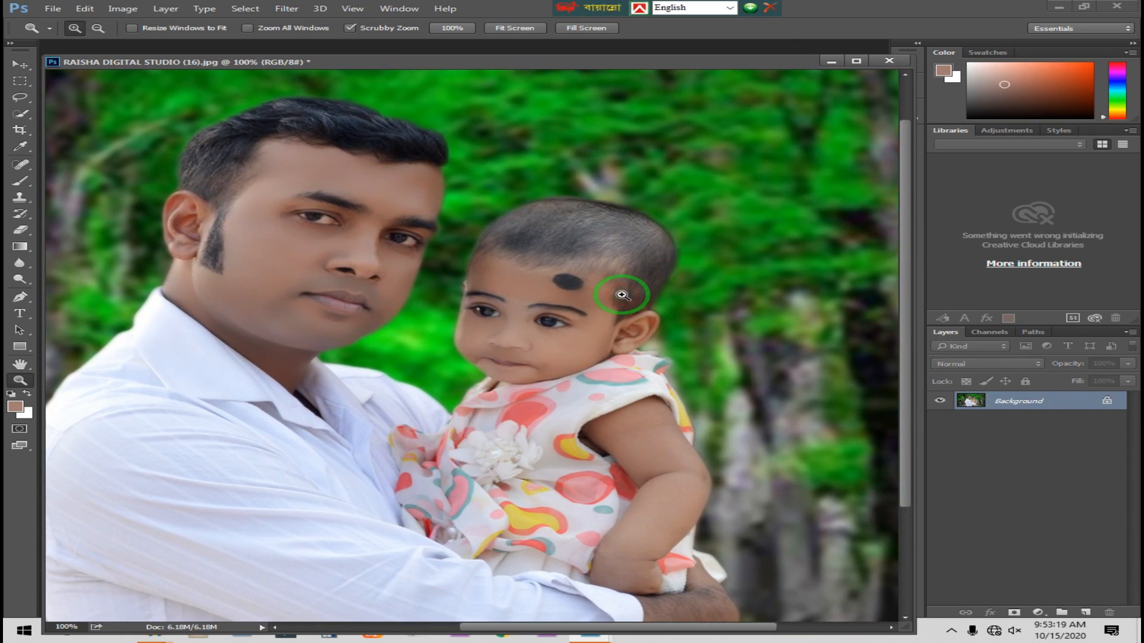
click(1039, 613)
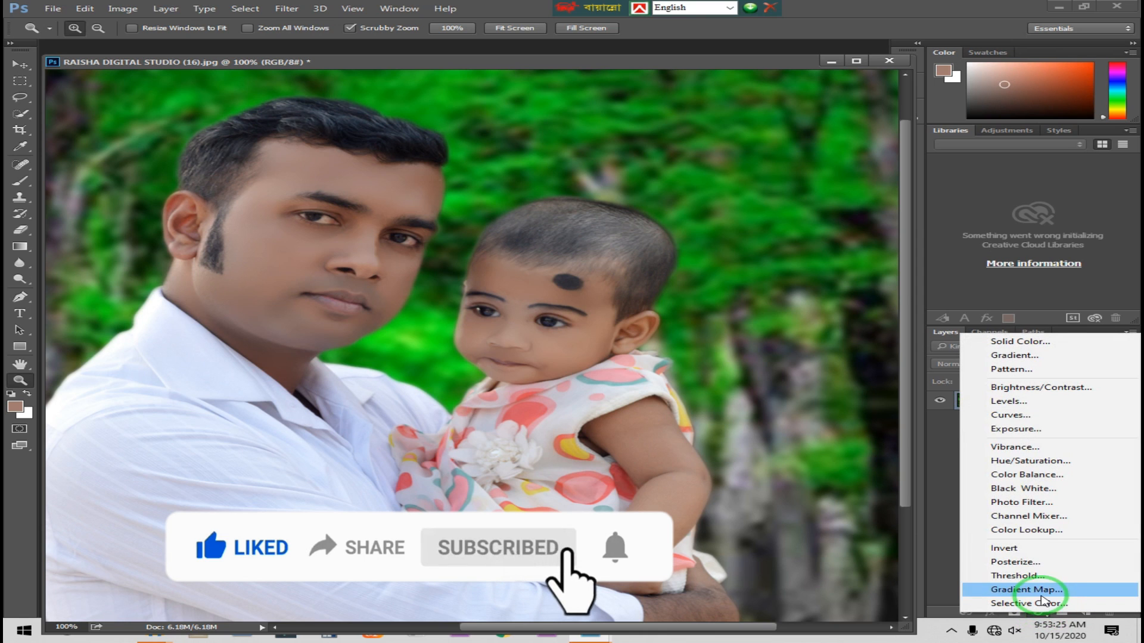
click(1008, 400)
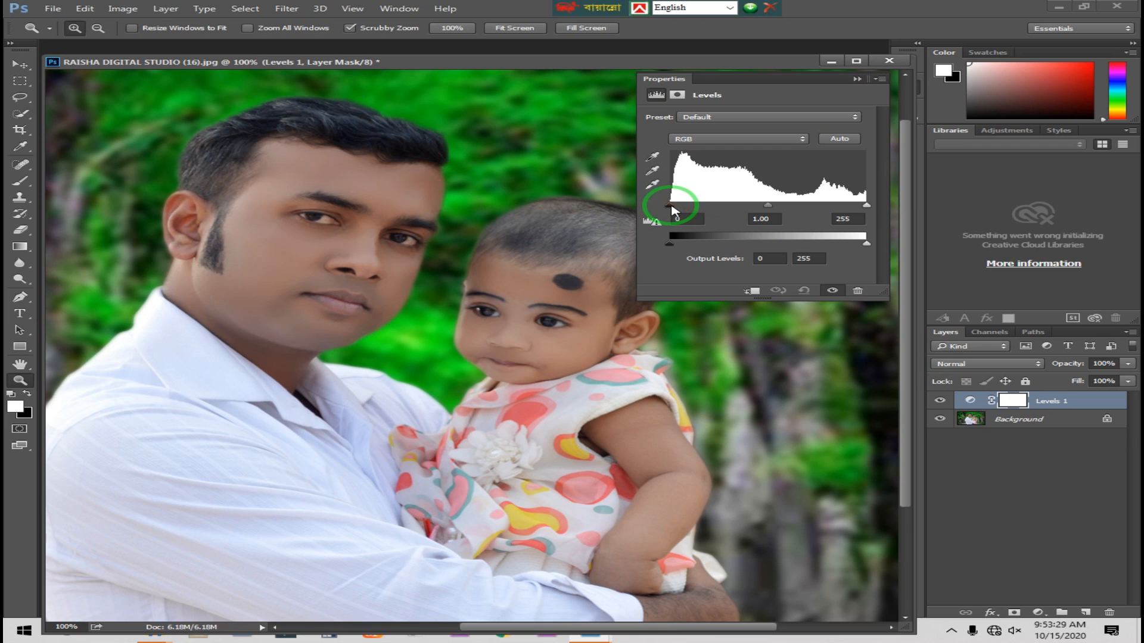
drag(670, 206, 683, 209)
drag(865, 206, 844, 212)
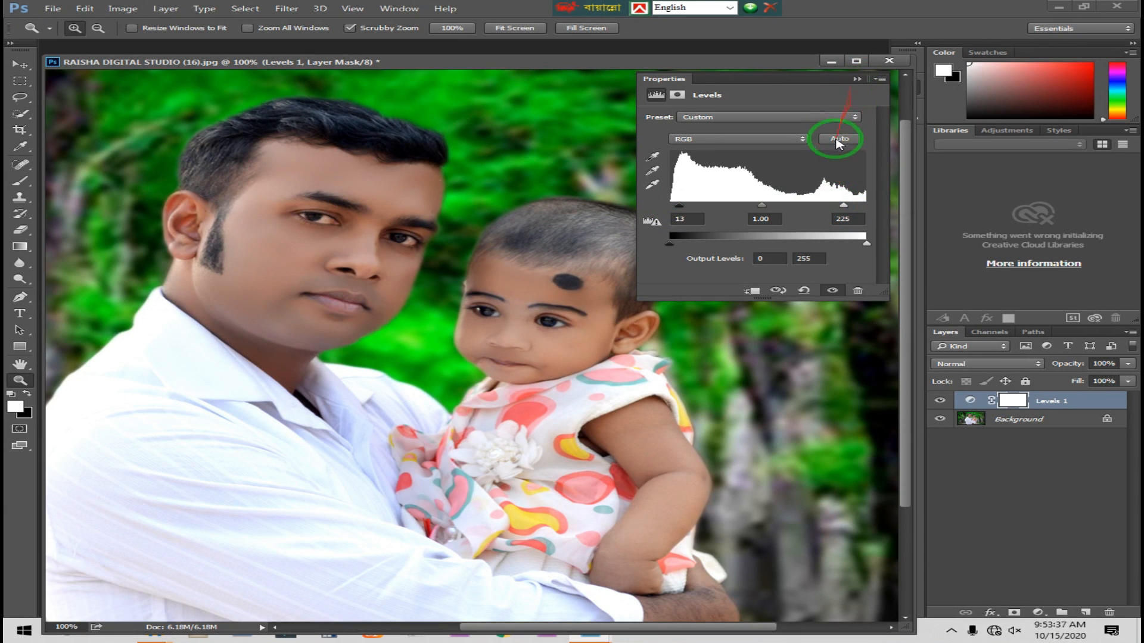
click(857, 79)
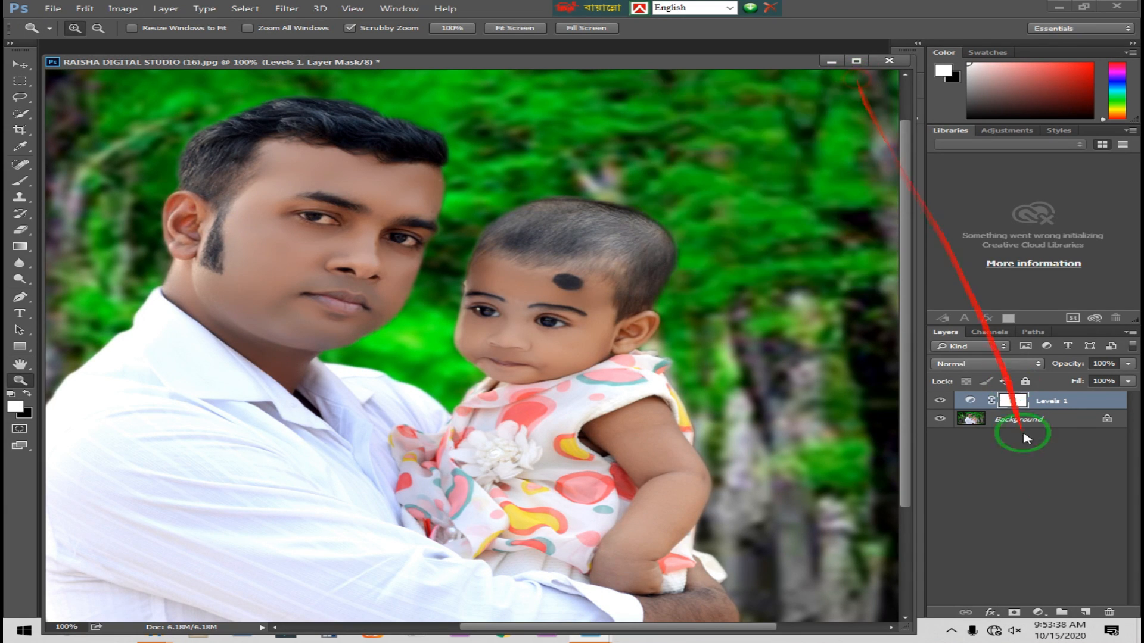
Add a Curves adjustment layer, raising the RGB curve in the upper midtones and anchoring the darker tones with a second point.
click(1038, 613)
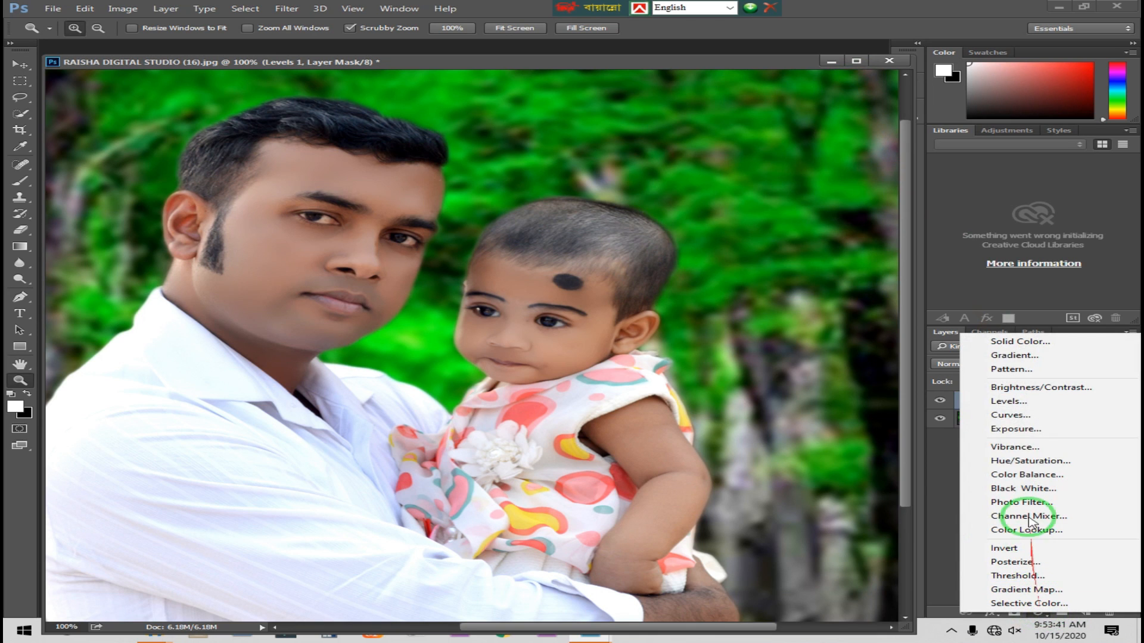
click(1011, 415)
click(788, 191)
drag(742, 226, 743, 228)
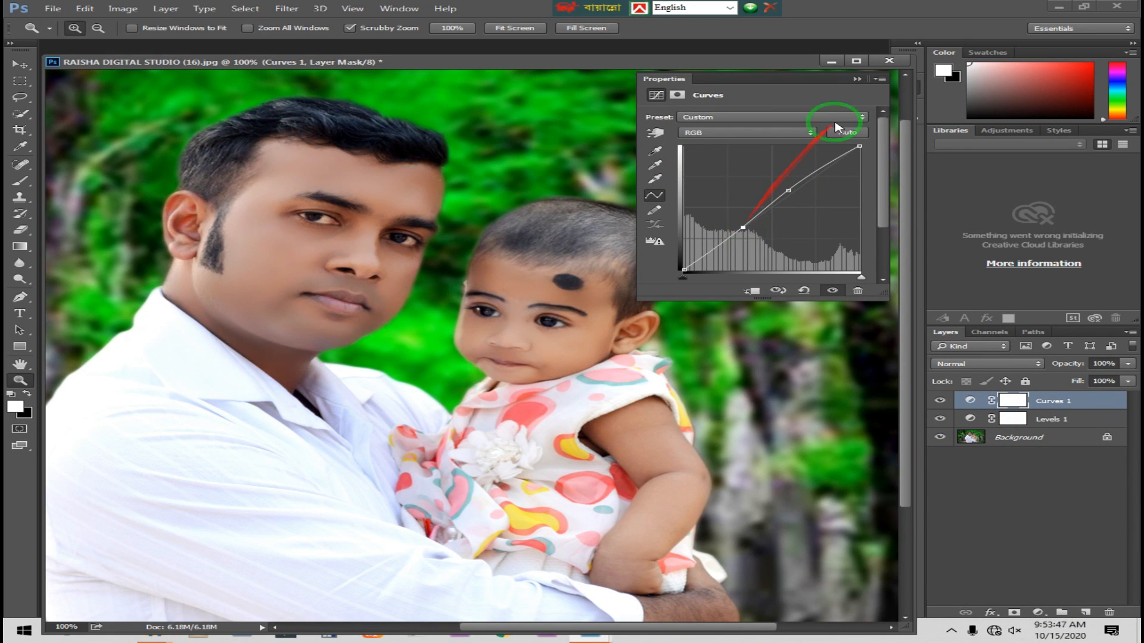
click(856, 79)
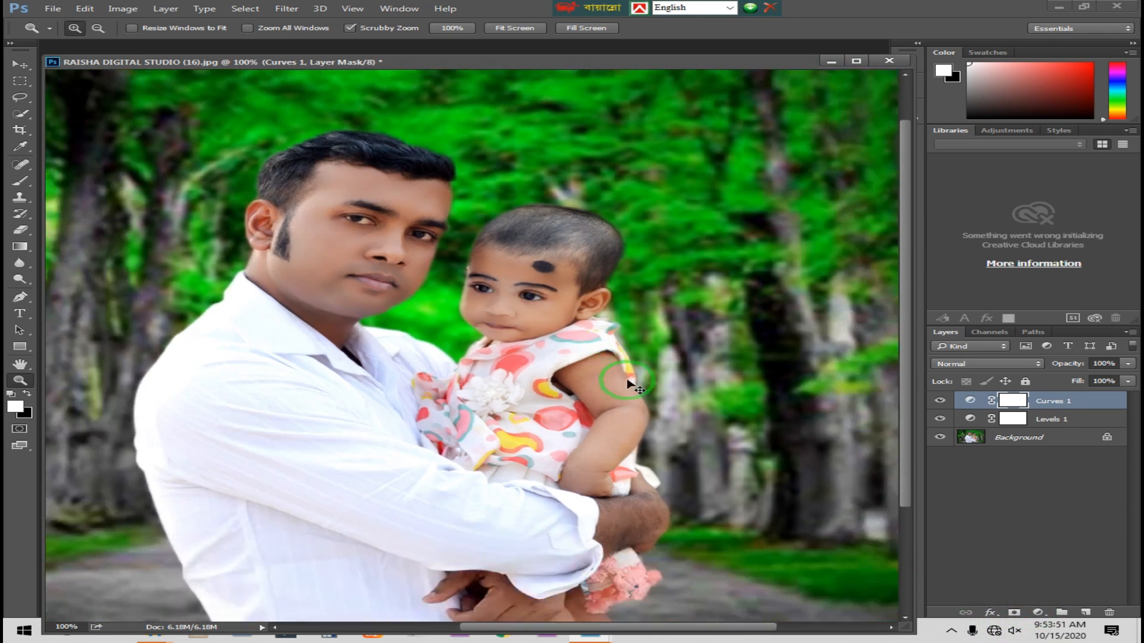
Add a Selective Color adjustment layer and raise the Black amount of the Blacks to about +14%.
alt+click(627, 387)
click(1037, 612)
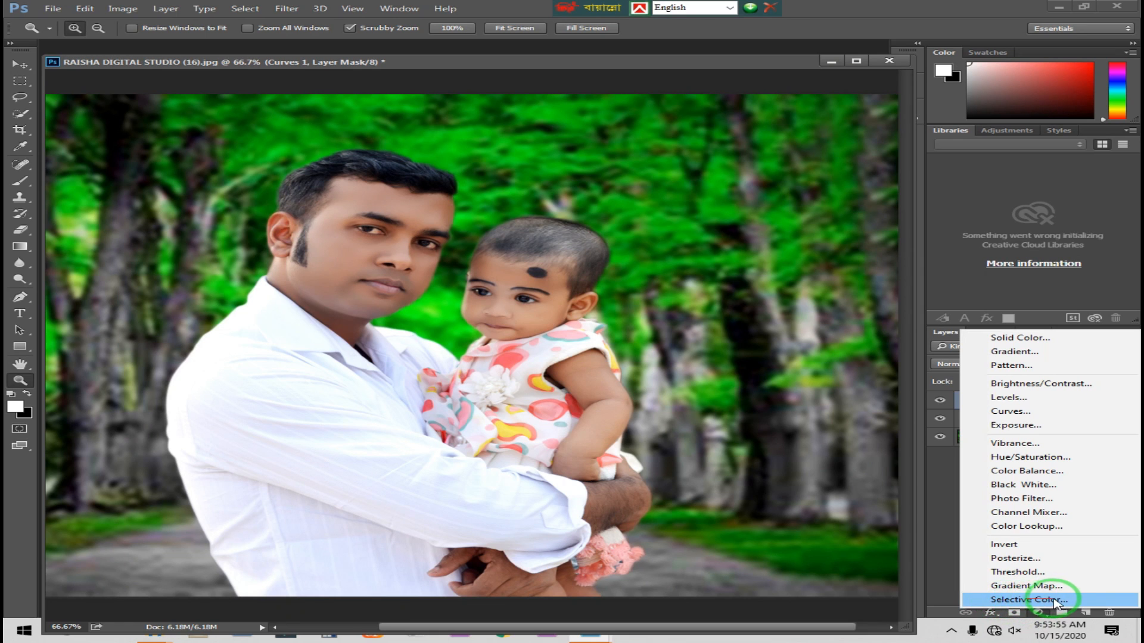
click(1058, 601)
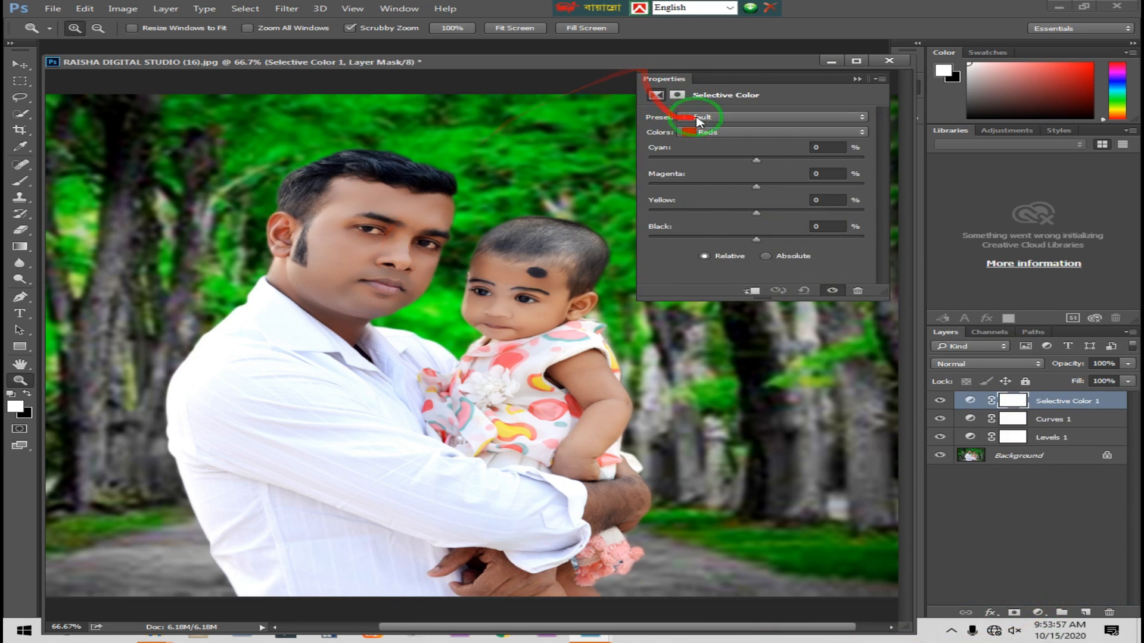
click(737, 134)
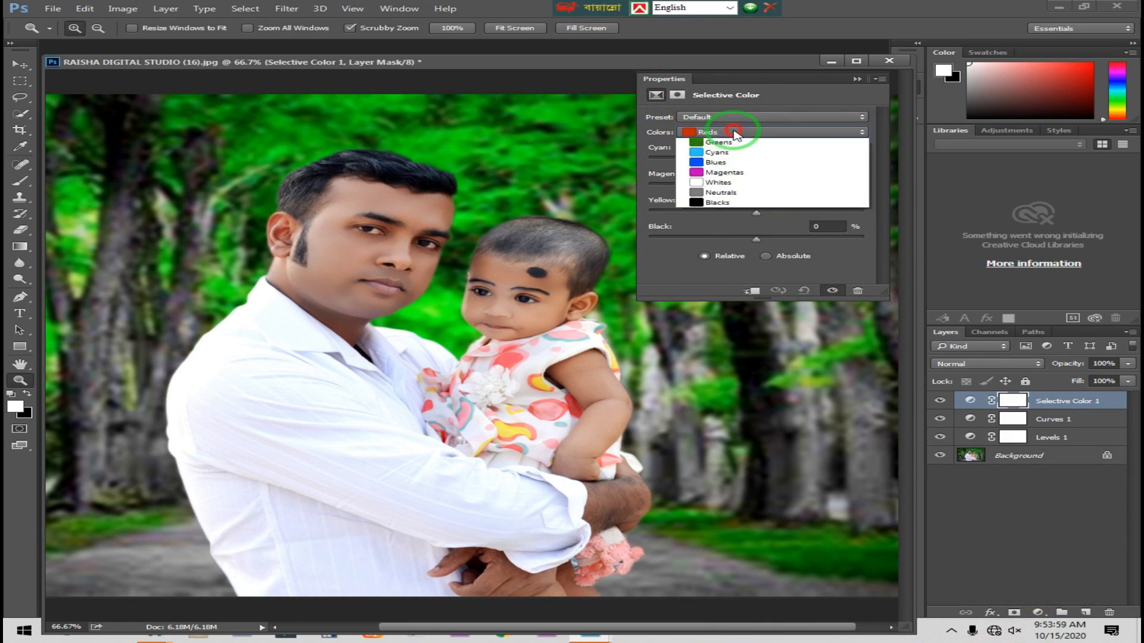
click(743, 243)
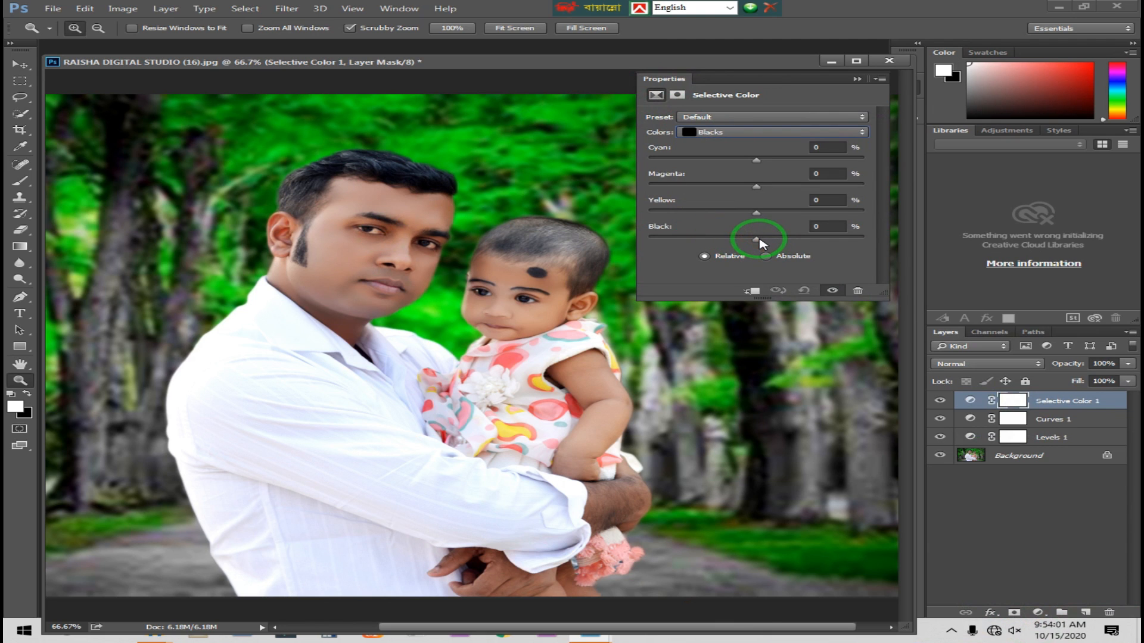
drag(759, 236, 770, 236)
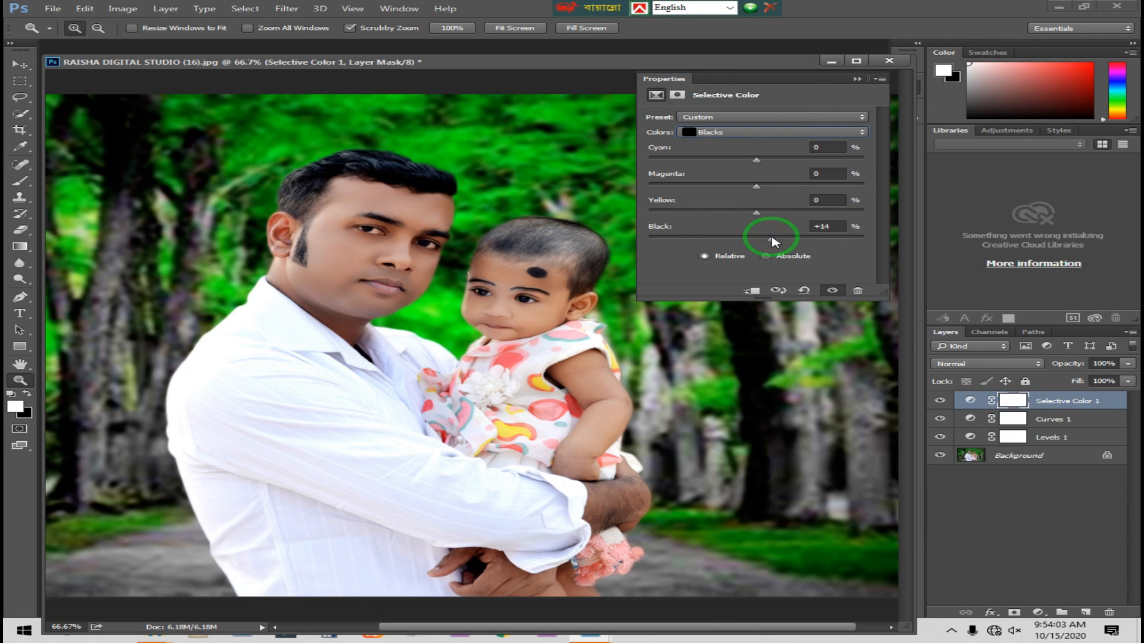
drag(767, 239, 768, 239)
click(856, 79)
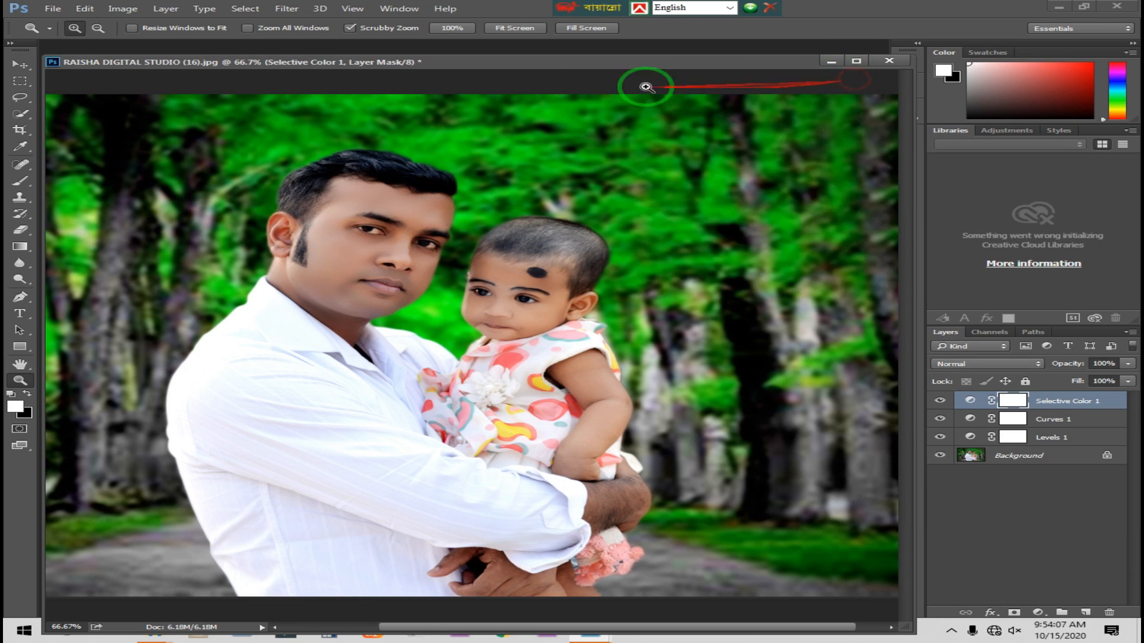
Flatten the Selective Color, Curves and Levels adjustment layers into the Background.
mouse_move(563, 64)
mouse_down()
mouse_move(575, 62)
mouse_move(557, 63)
mouse_up()
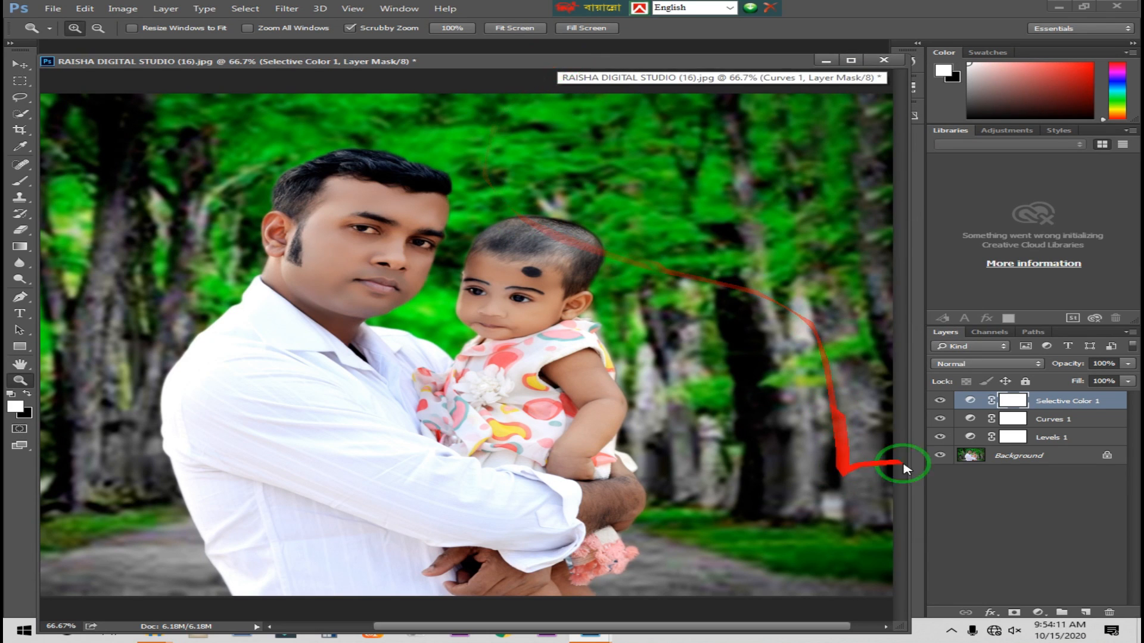
right_click(1015, 460)
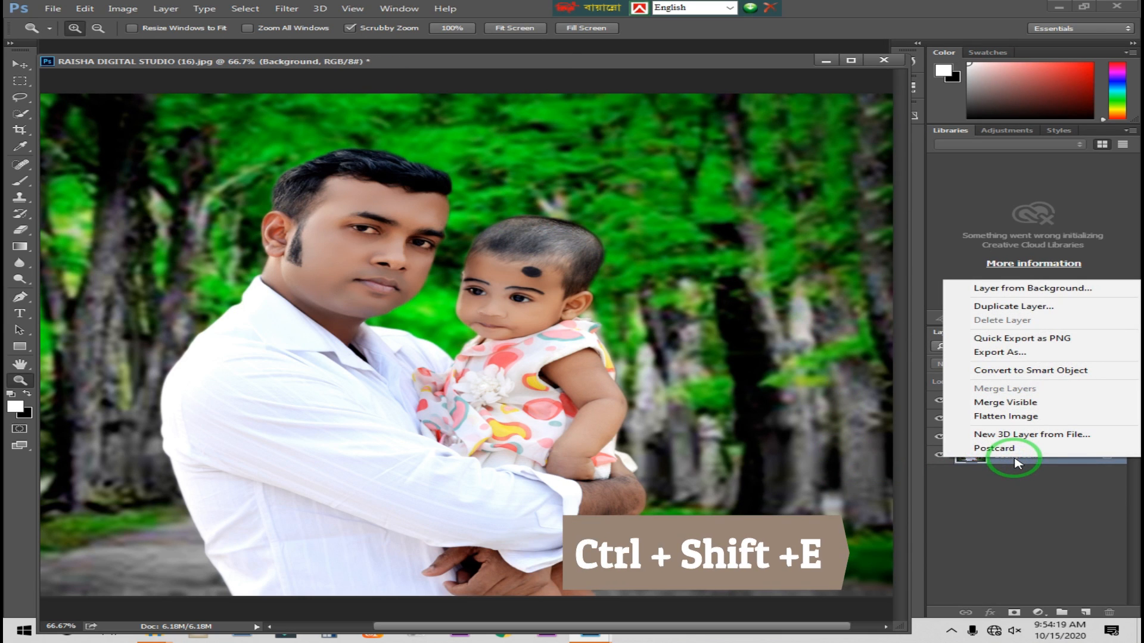
click(1006, 417)
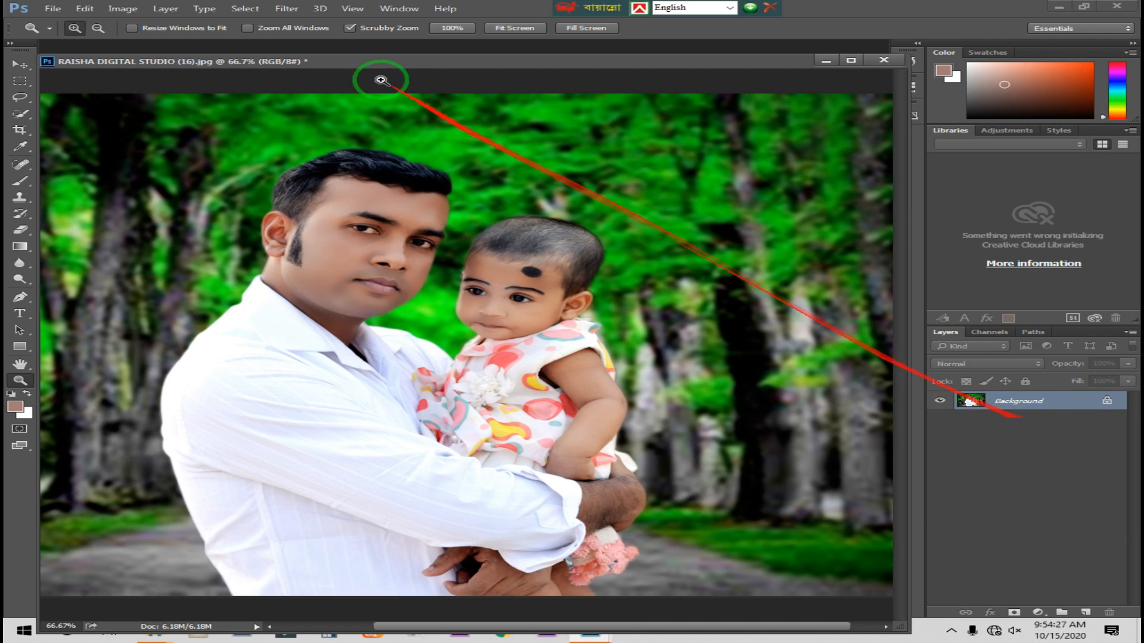
Open the flattened image in the Camera Raw Filter and set the parametric tone curve to Darks +5 and Shadows -10.
click(287, 9)
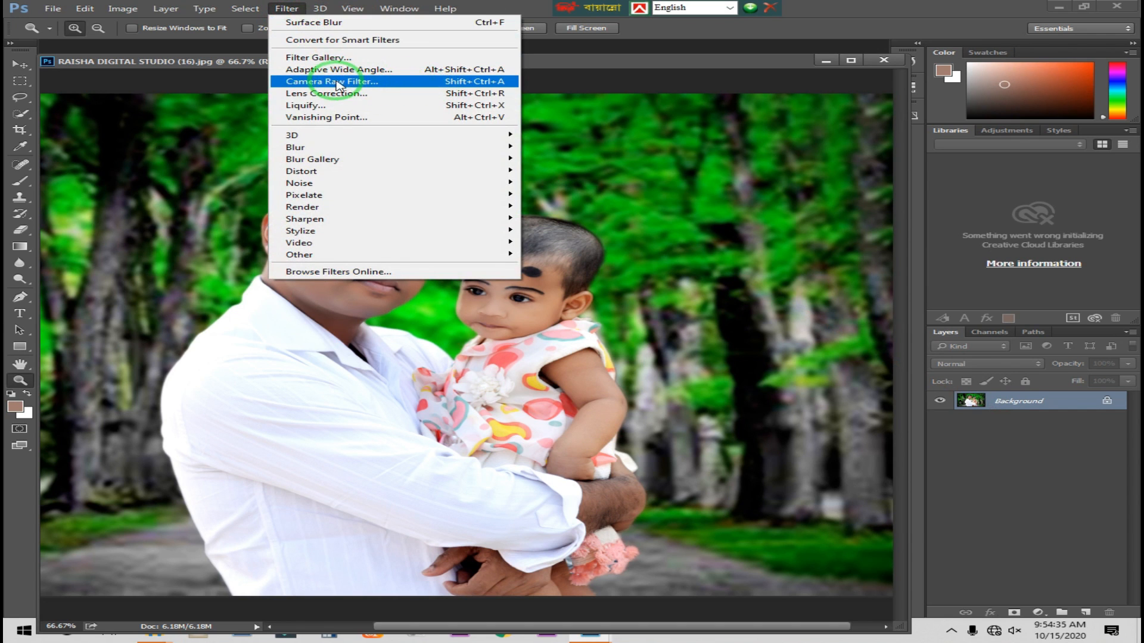
click(457, 84)
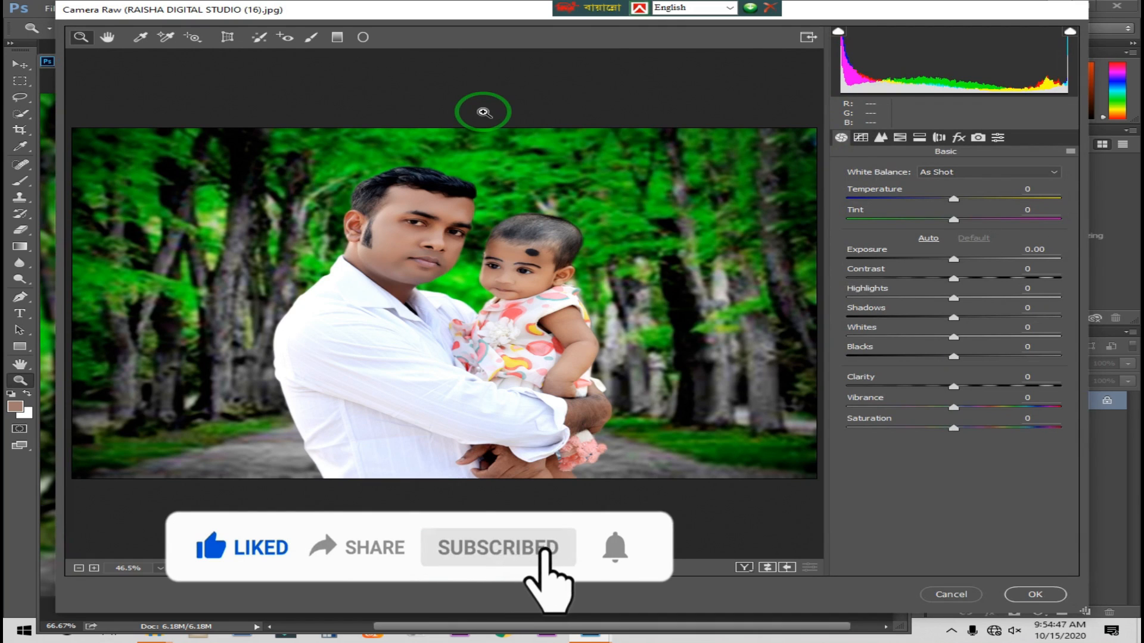
click(861, 138)
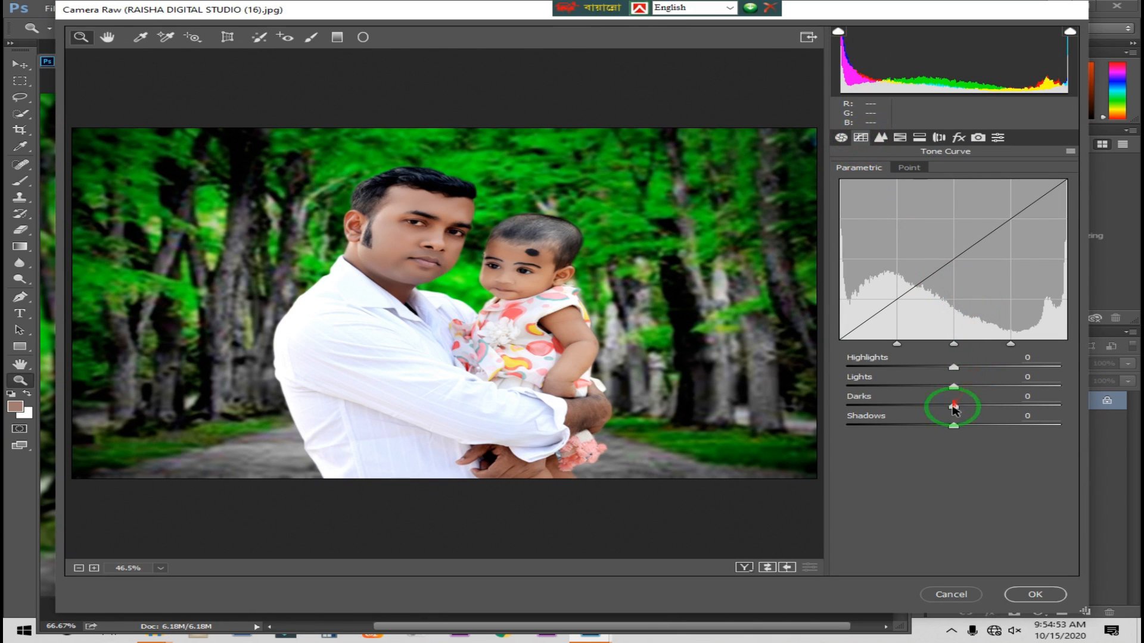
mouse_move(956, 428)
mouse_down()
mouse_move(936, 427)
mouse_move(959, 424)
mouse_move(950, 433)
mouse_move(942, 410)
mouse_move(961, 411)
mouse_up()
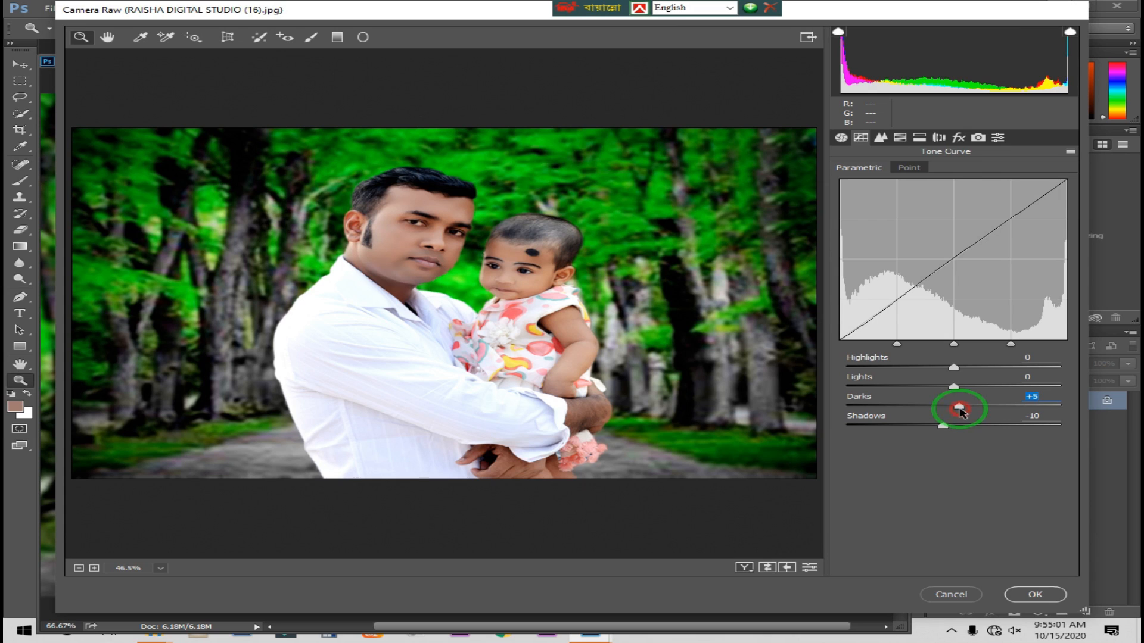
Split-tone the highlights with Hue 44 and Saturation 10.
click(918, 137)
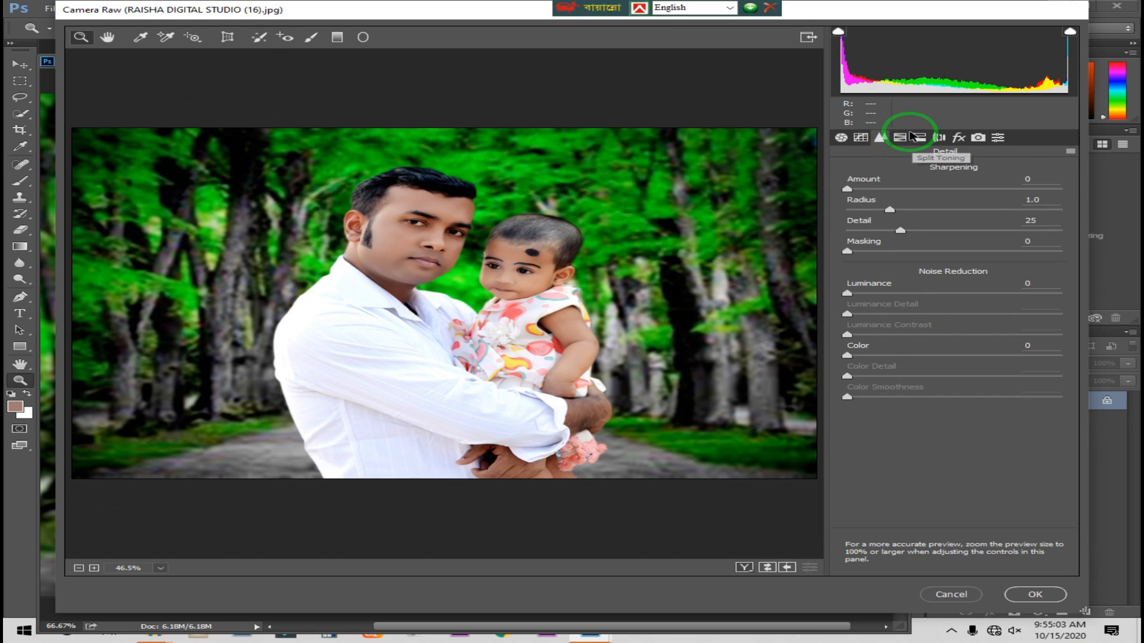
click(911, 136)
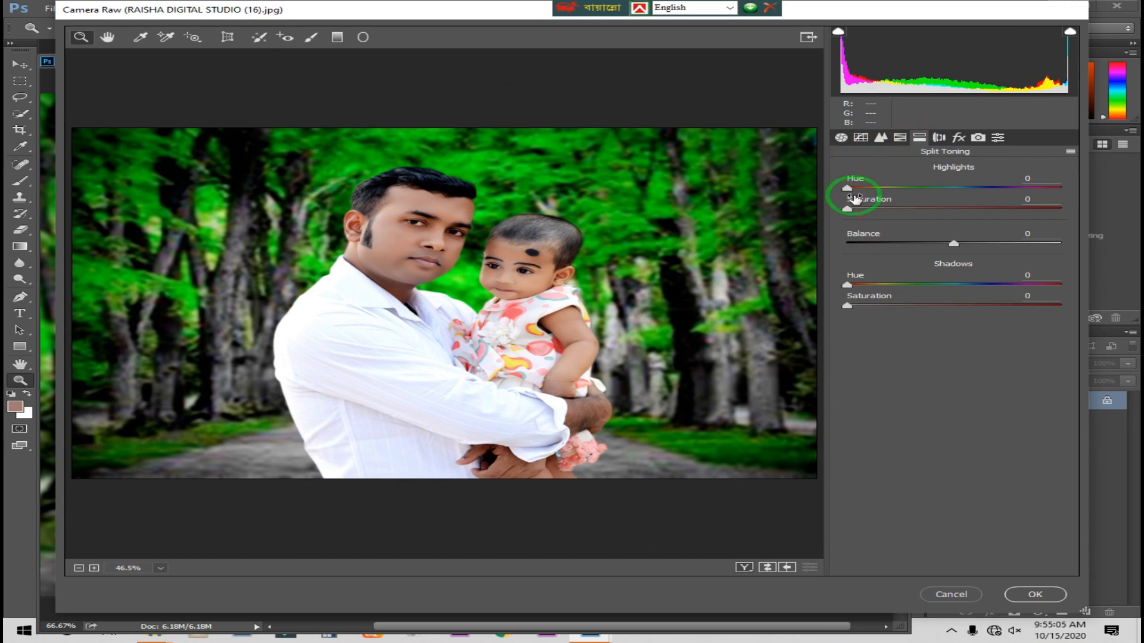
drag(854, 191, 872, 211)
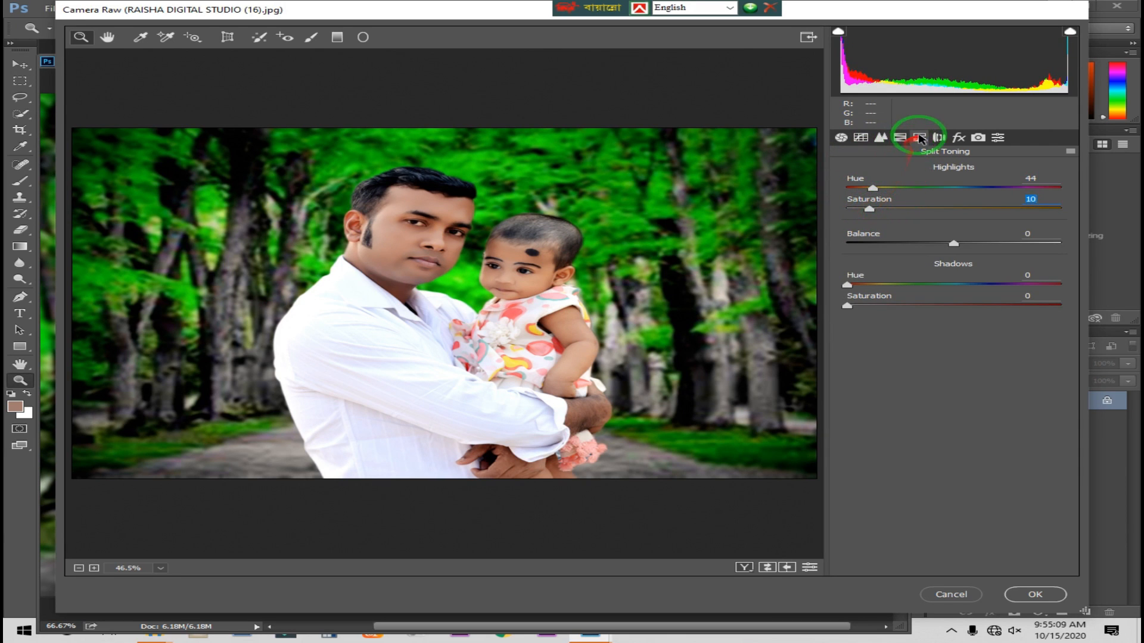
Shift the HSL hues to Reds -32, Oranges -33, Yellows -26, Greens -36, Aquas -24 and Blues -23.
click(899, 137)
mouse_move(953, 228)
mouse_down()
mouse_move(920, 230)
mouse_move(913, 253)
mouse_move(946, 253)
mouse_move(919, 252)
mouse_move(941, 274)
mouse_move(927, 271)
mouse_move(904, 296)
mouse_move(952, 297)
mouse_move(916, 298)
mouse_move(926, 314)
mouse_move(912, 312)
mouse_move(930, 314)
mouse_move(920, 334)
mouse_move(939, 334)
mouse_move(964, 361)
mouse_up()
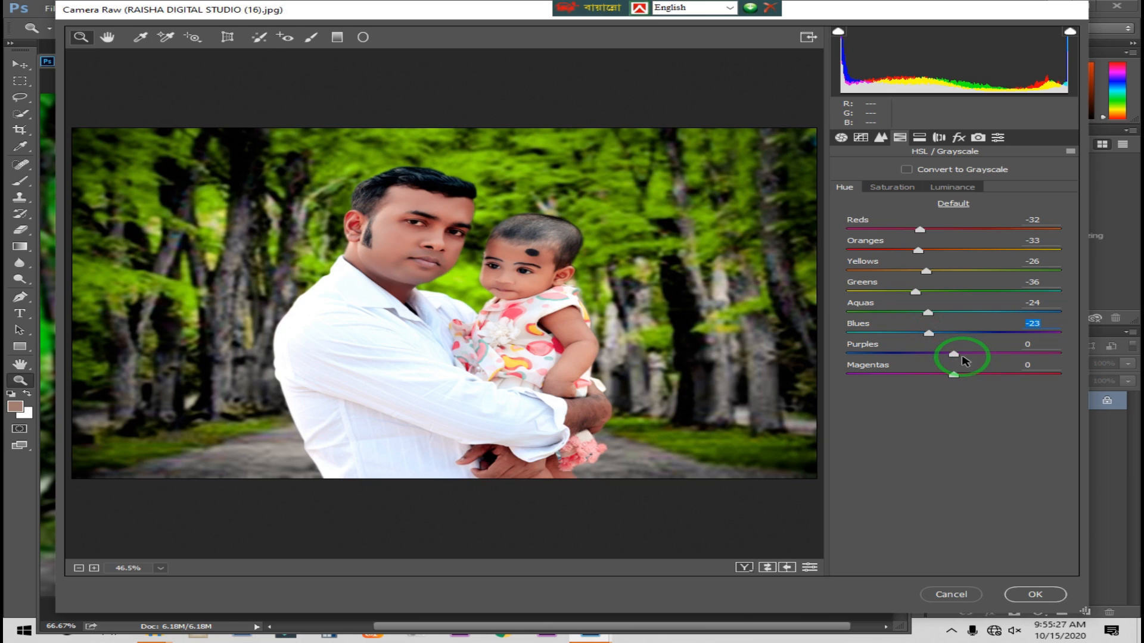
Darken the image edges with a lens-correction vignetting amount of -19.
click(922, 139)
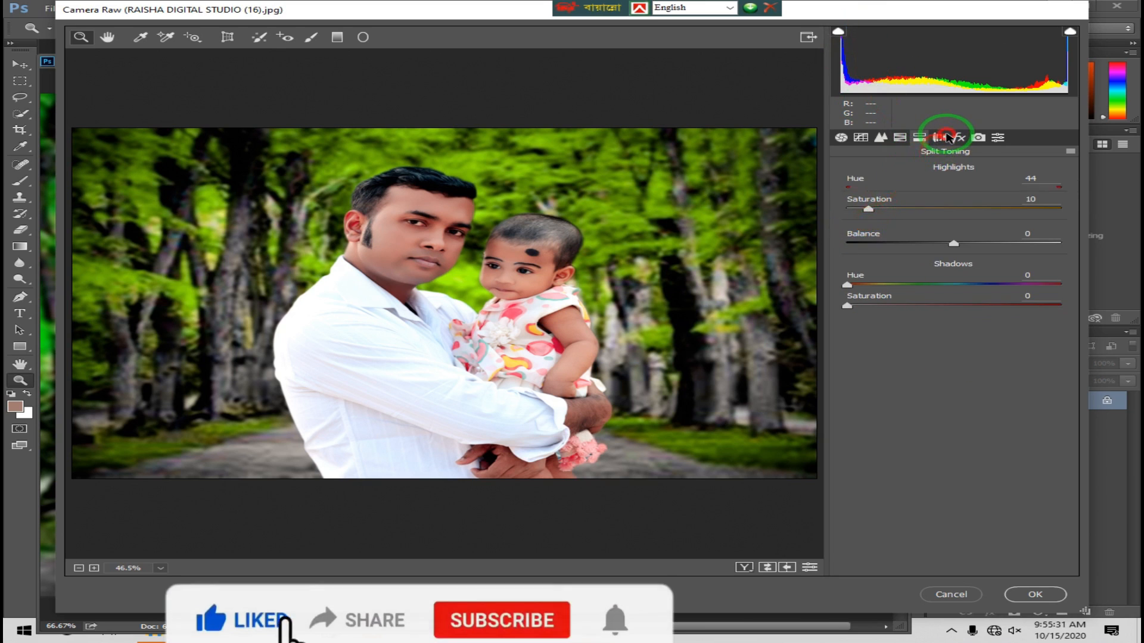
click(939, 137)
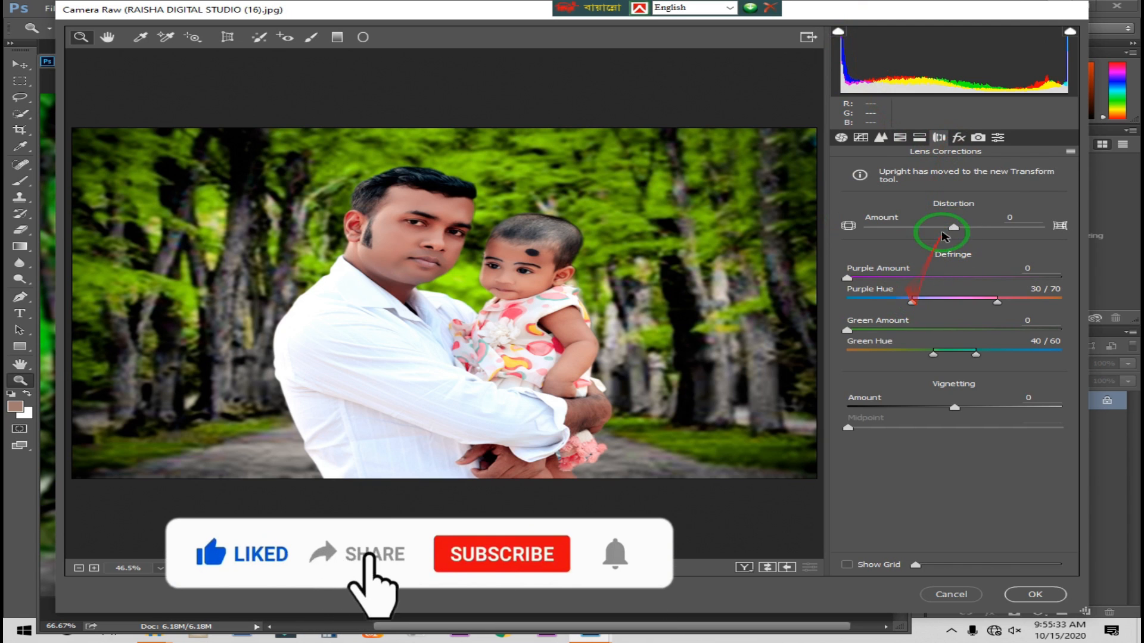
drag(954, 408, 934, 409)
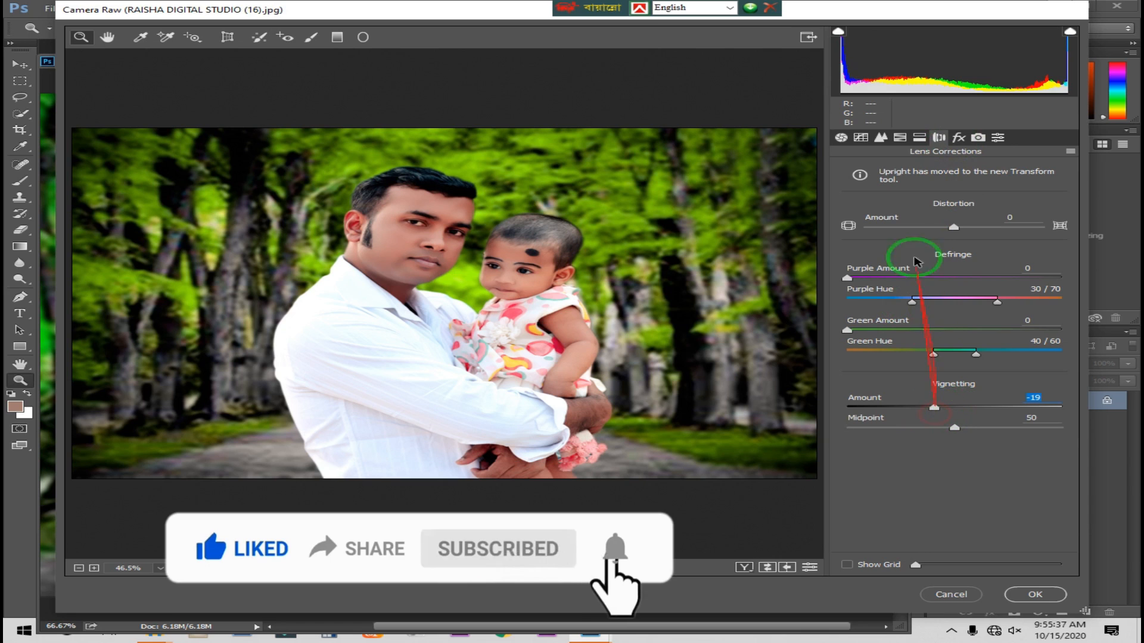
Set the sharpening amount to about 9 and apply the Camera Raw adjustments to the image.
click(881, 138)
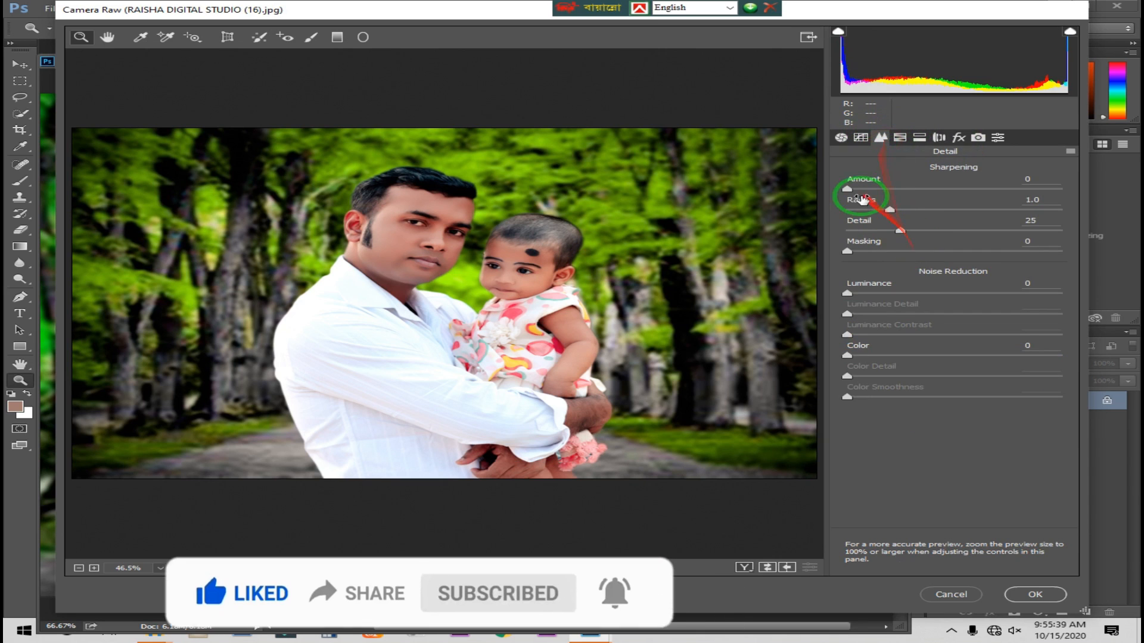
drag(863, 188, 868, 191)
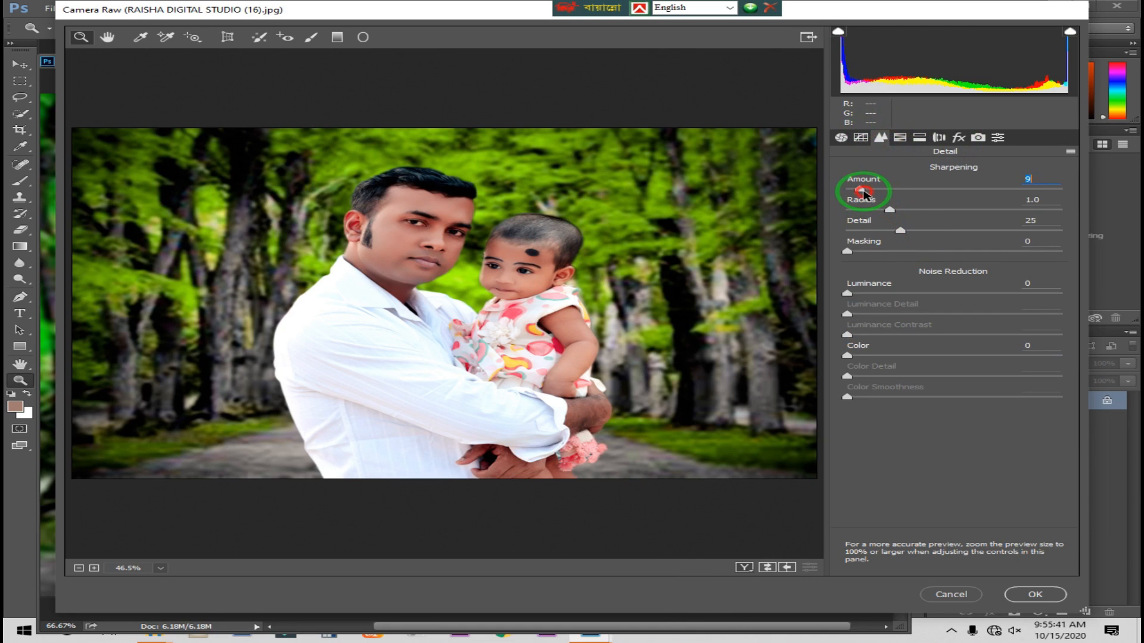
click(1039, 595)
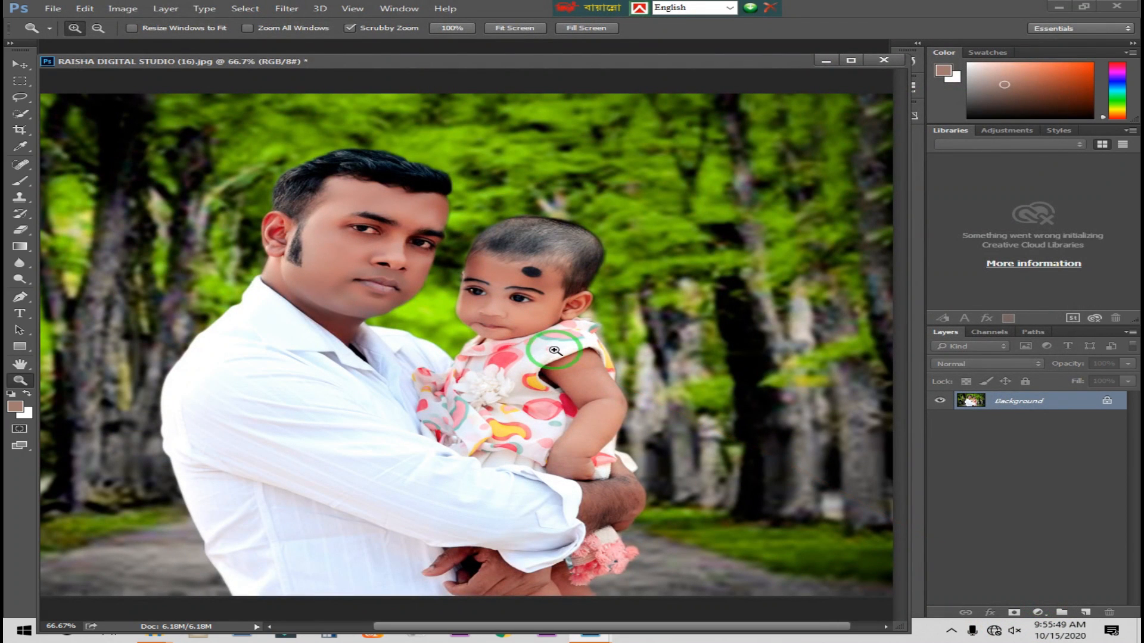
drag(506, 343, 504, 279)
click(544, 288)
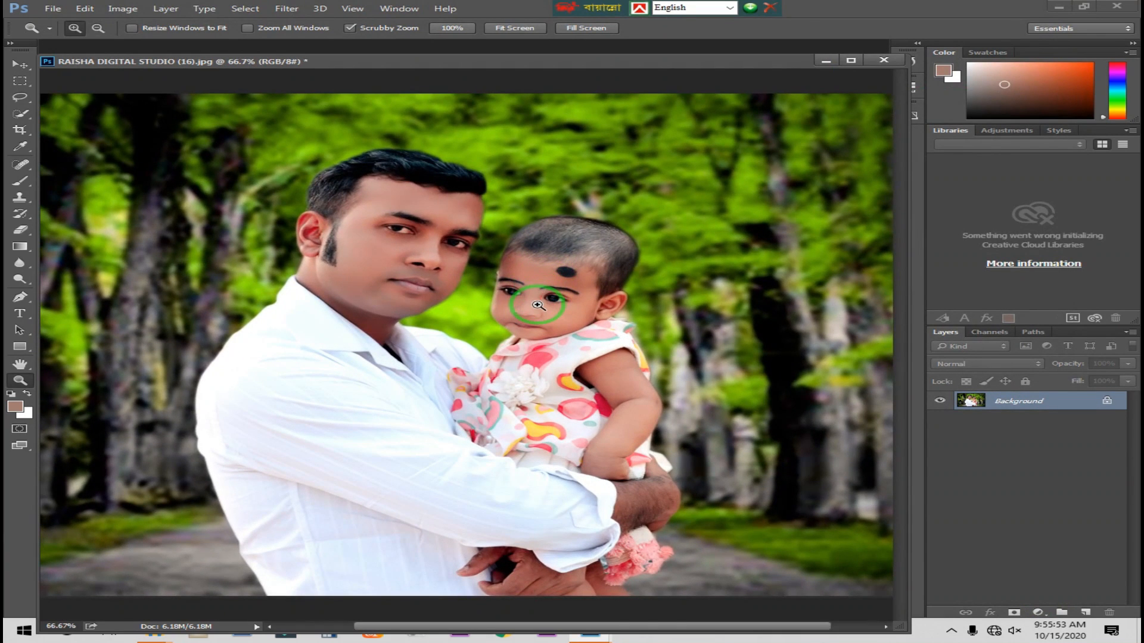
alt+click(536, 306)
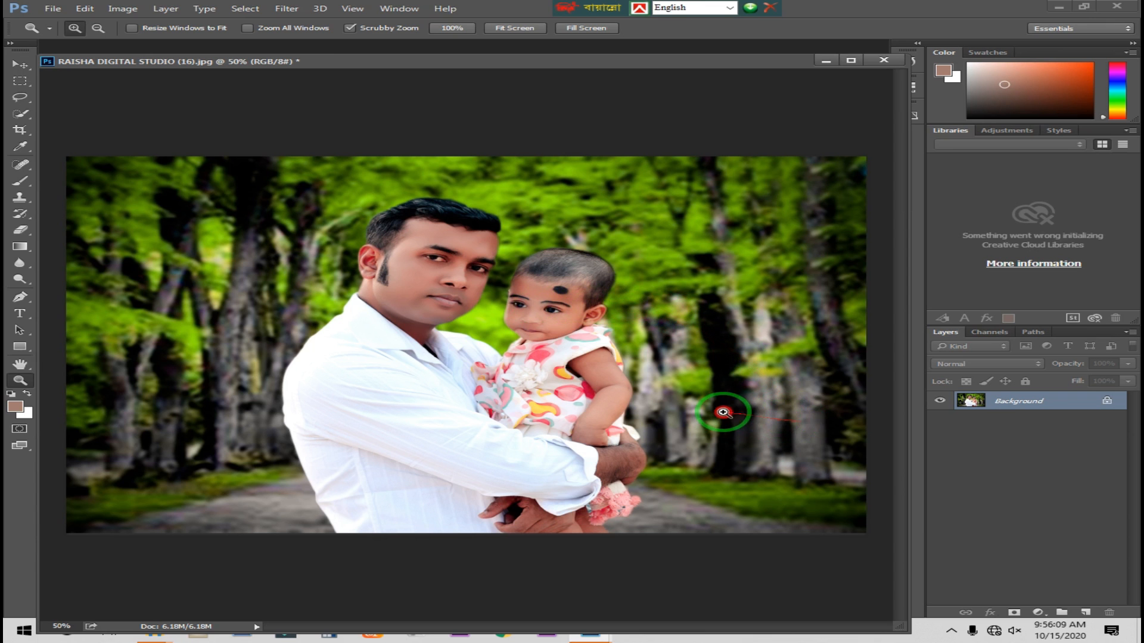
drag(722, 412, 792, 428)
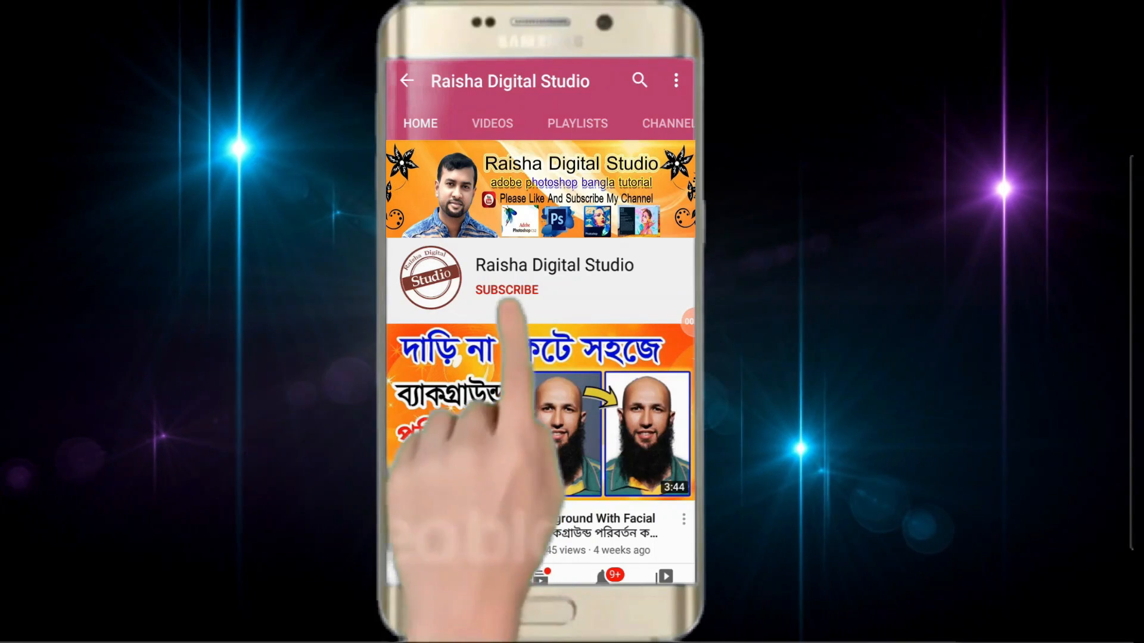